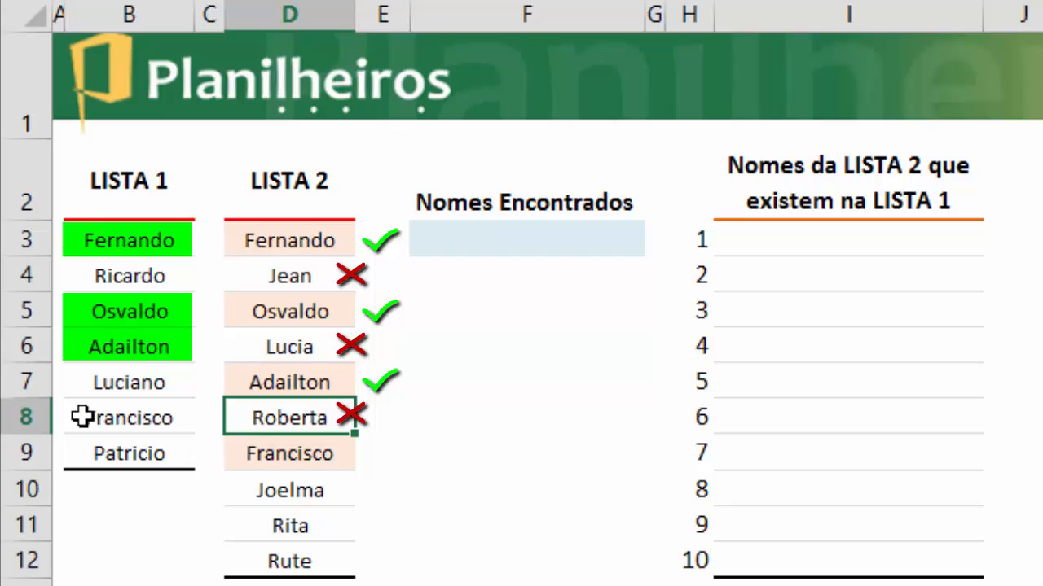
Step: Compare the LISTA 2 names in D9:D12 with LISTA 1 to see which ones exist in both lists
click(295, 453)
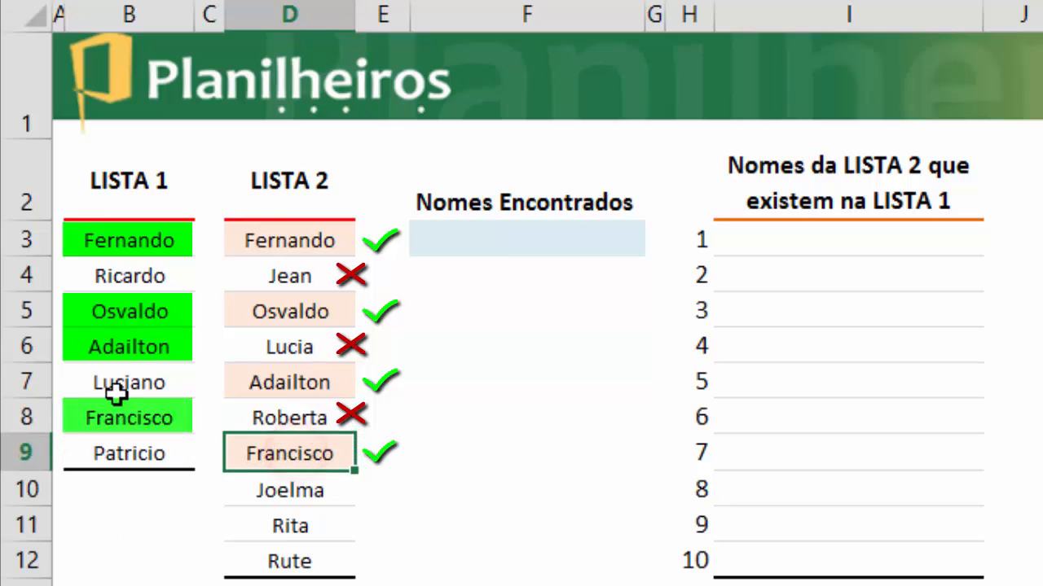
click(128, 419)
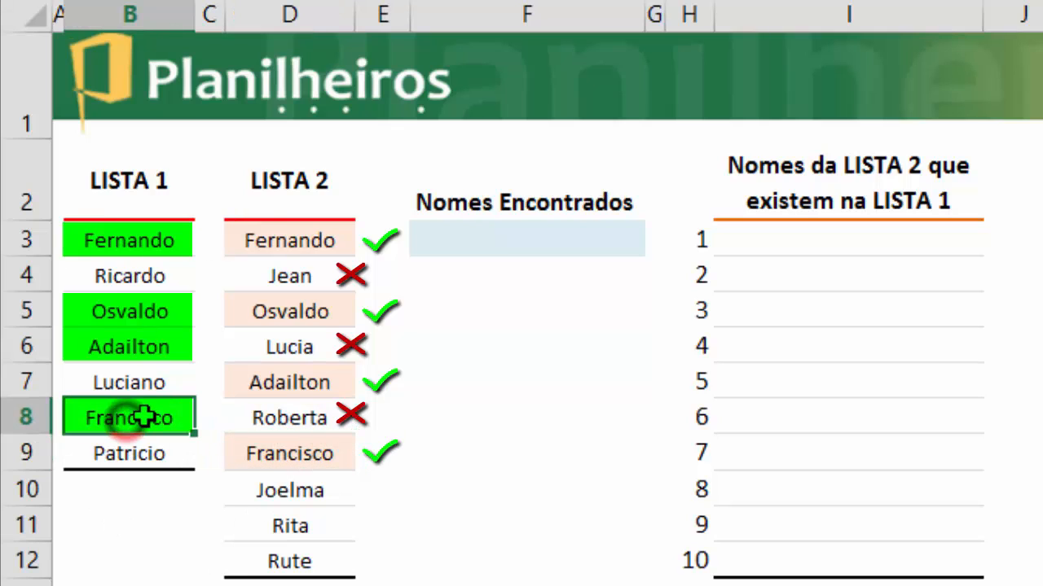
click(306, 493)
click(293, 526)
click(297, 566)
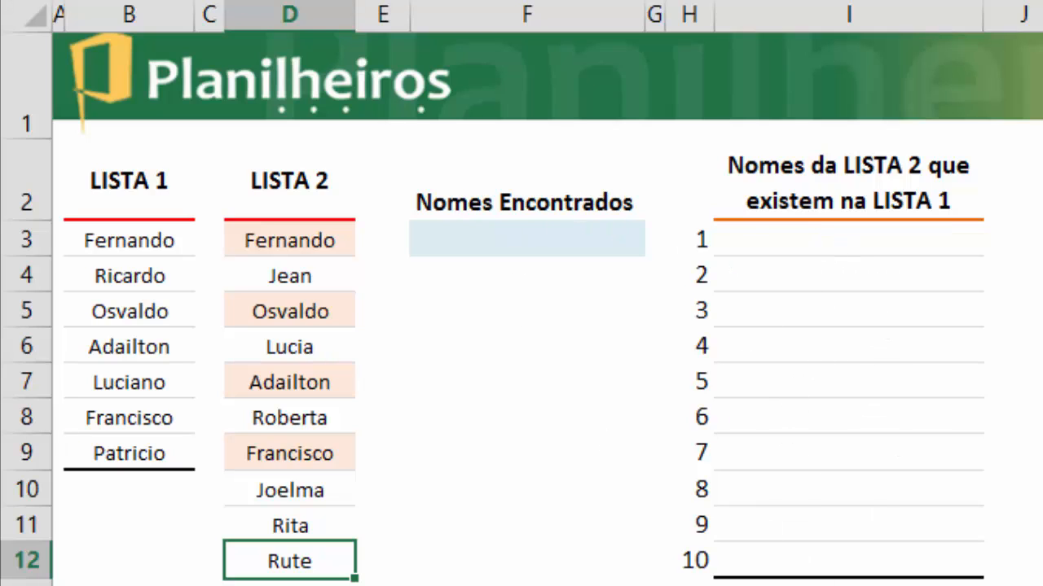
click(527, 238)
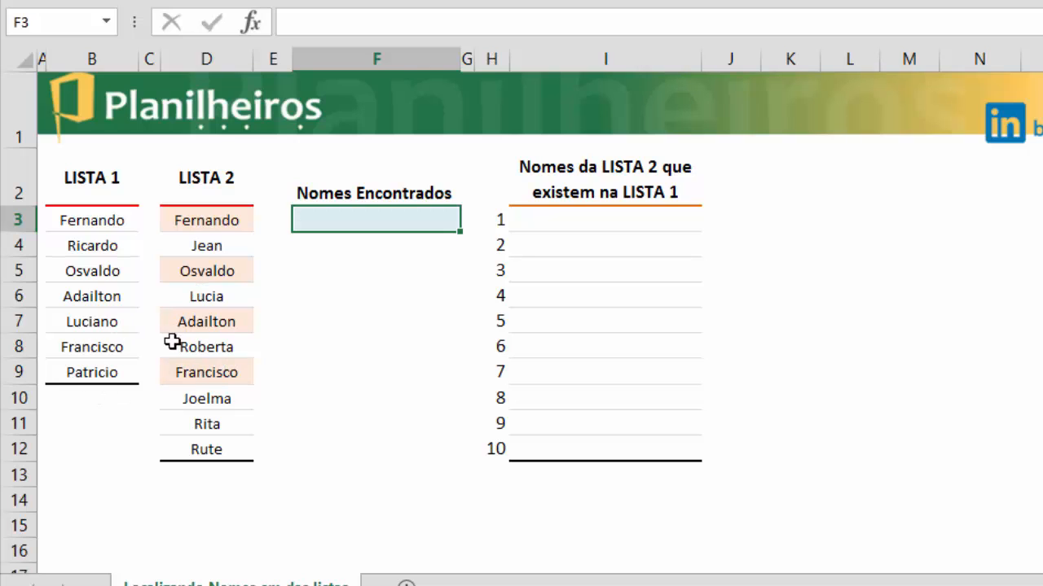
Step: Check at which position in LISTA 1 each LISTA 2 name in D3:D7 occurs
click(228, 220)
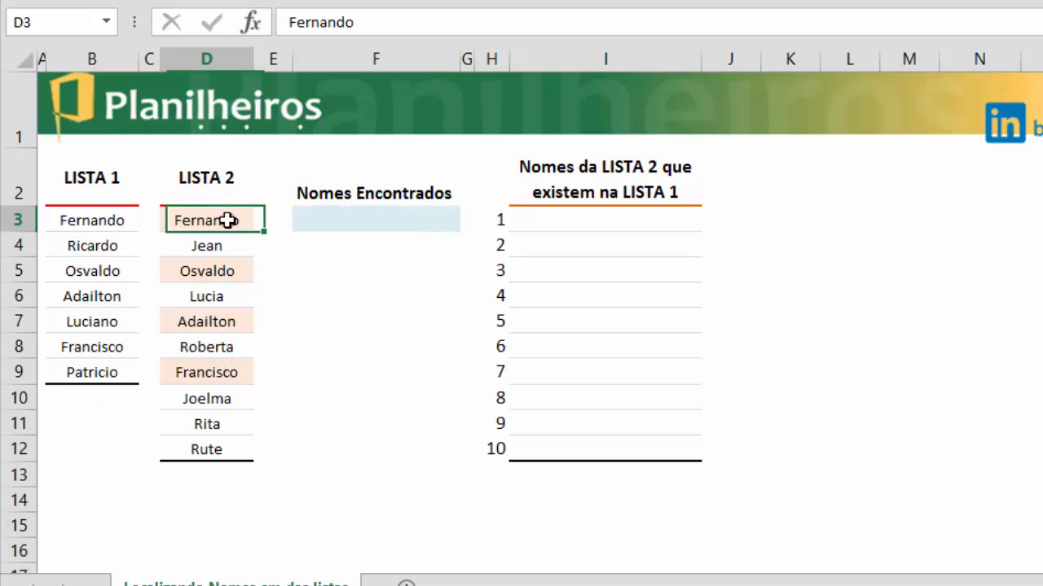
click(123, 226)
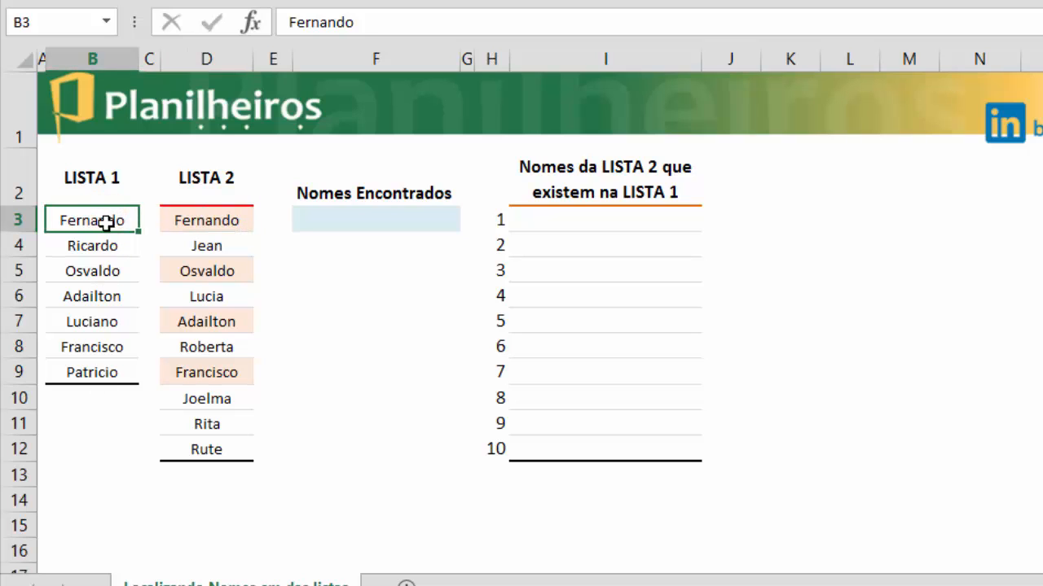
click(85, 223)
click(208, 248)
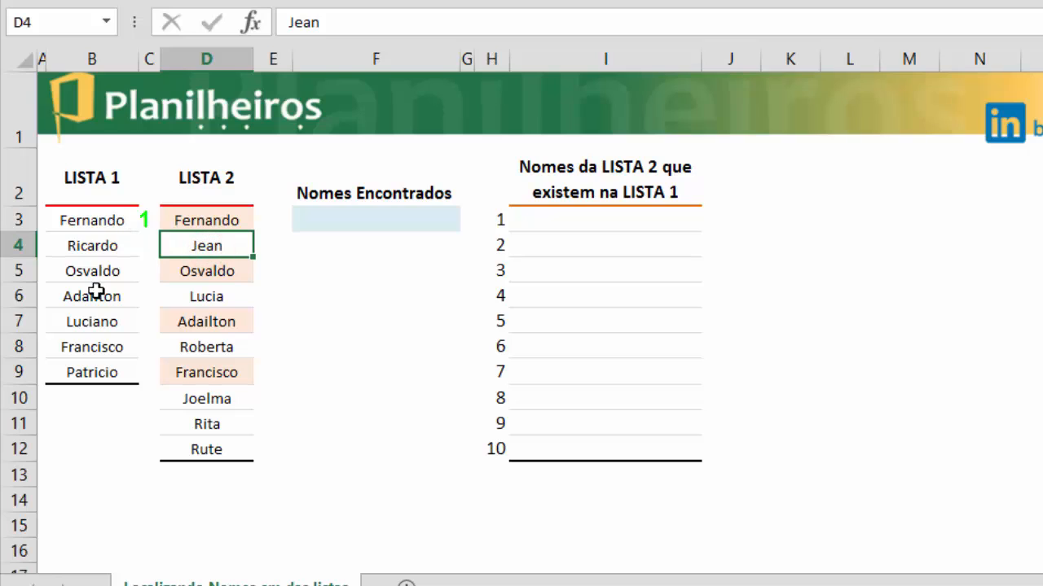
click(216, 269)
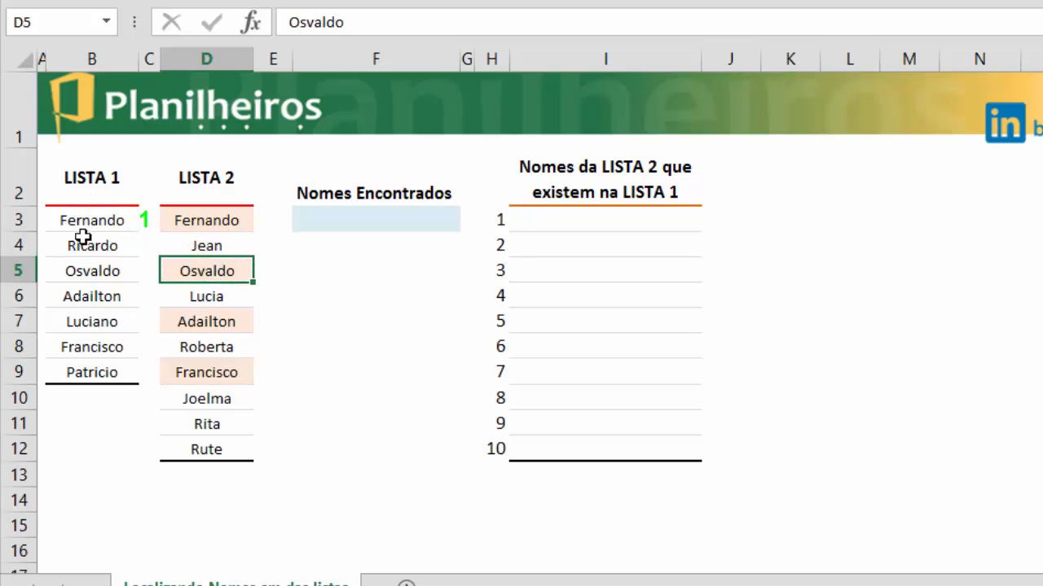
click(93, 268)
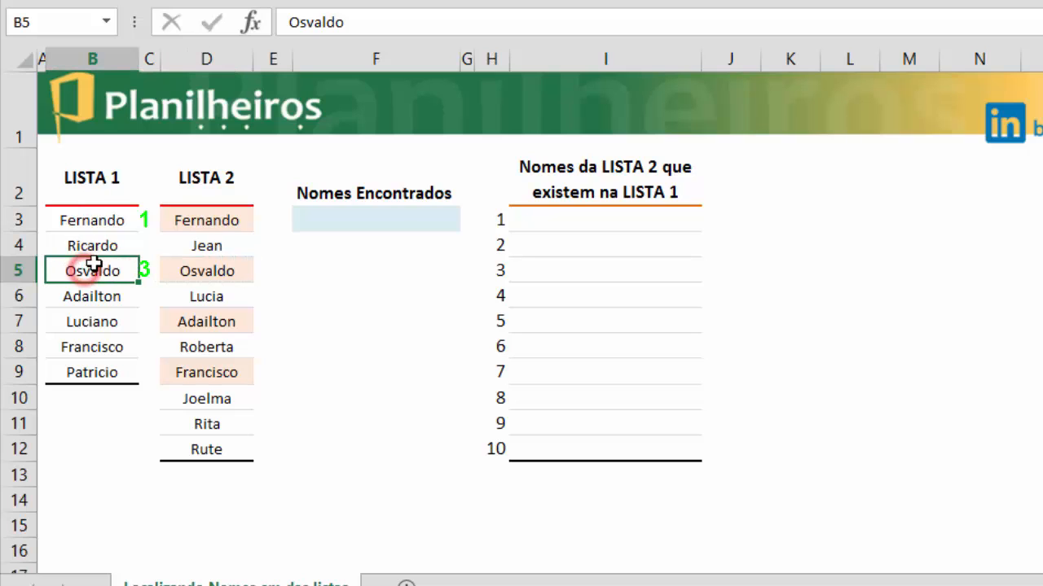
click(214, 296)
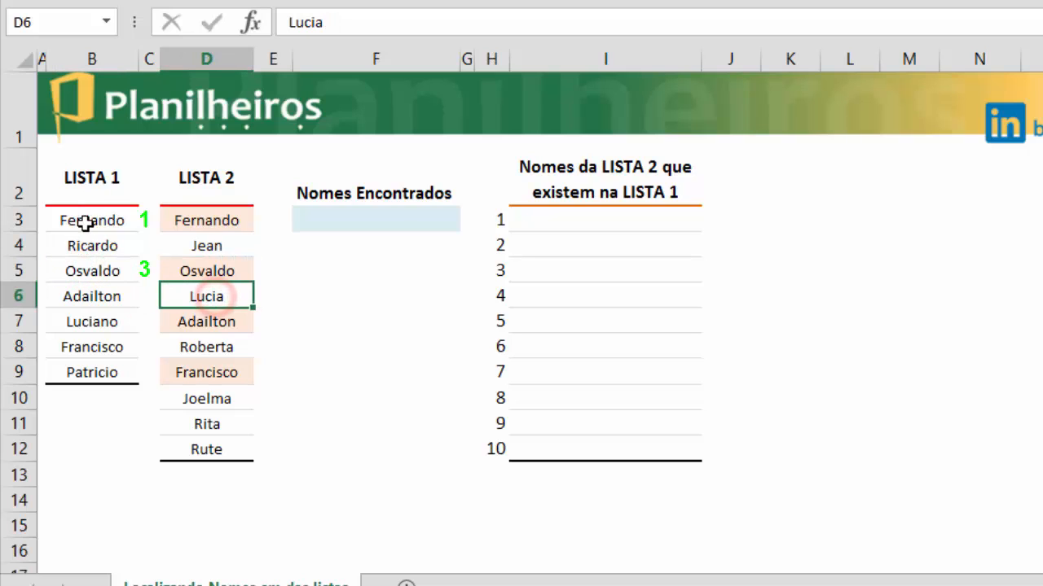
click(207, 325)
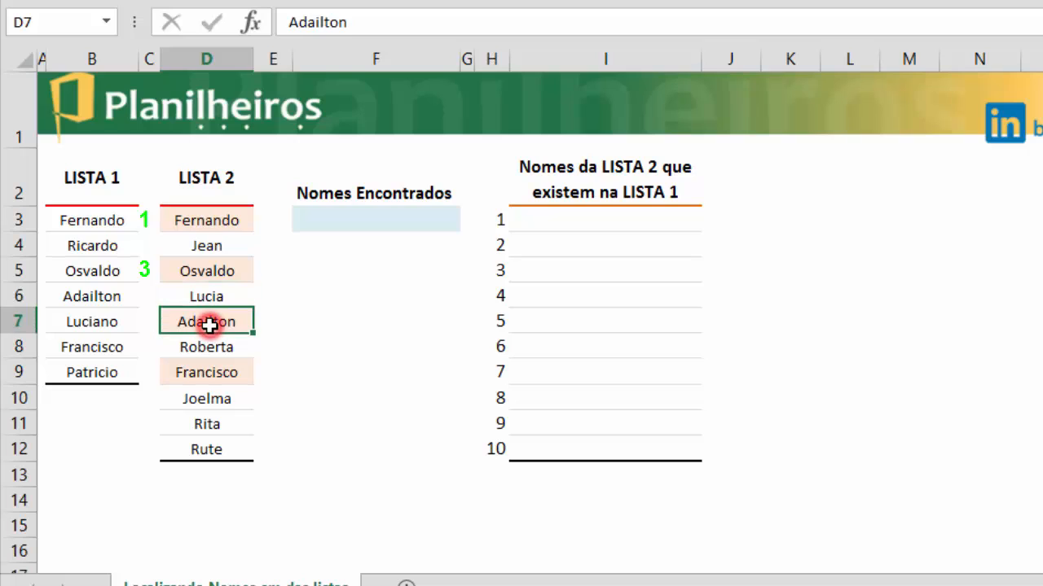
click(90, 223)
click(88, 245)
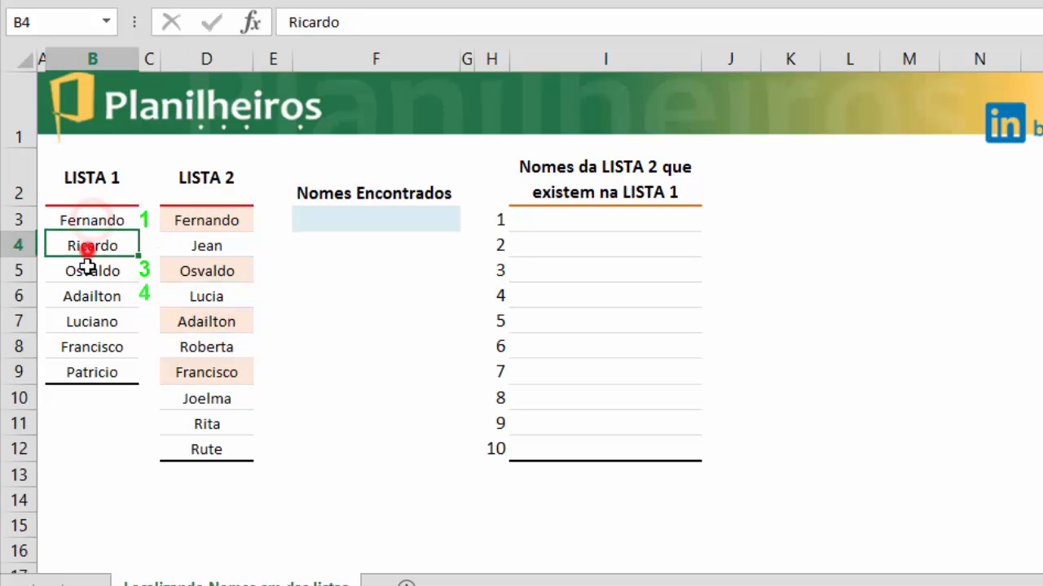
click(88, 271)
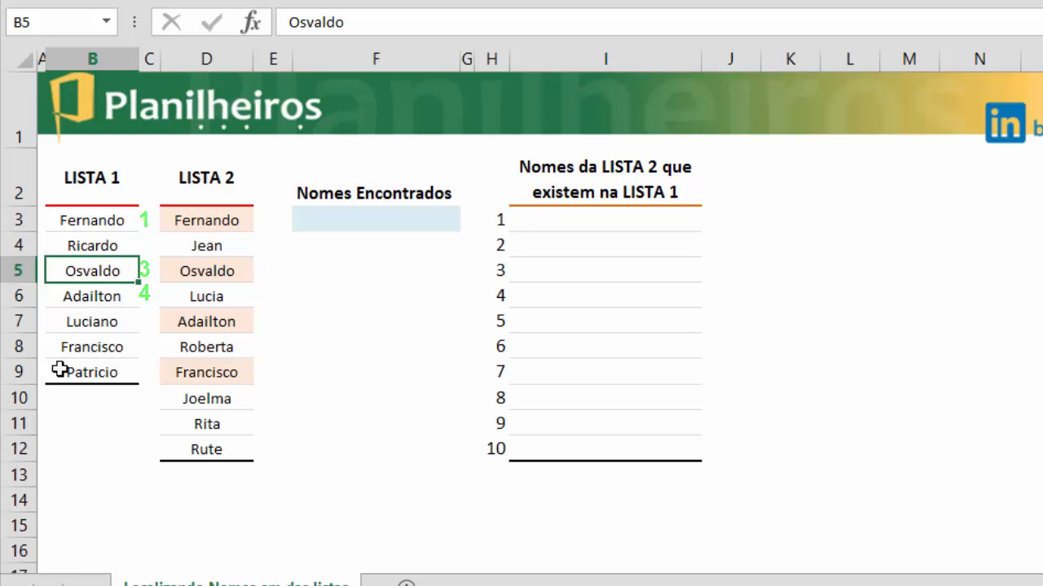
Step: Enter =CORRESP($D$3:$D$12;$B$3:$B$9;0) in F3 under Nomes Encontrados to match LISTA 2 exactly against LISTA 1
click(393, 227)
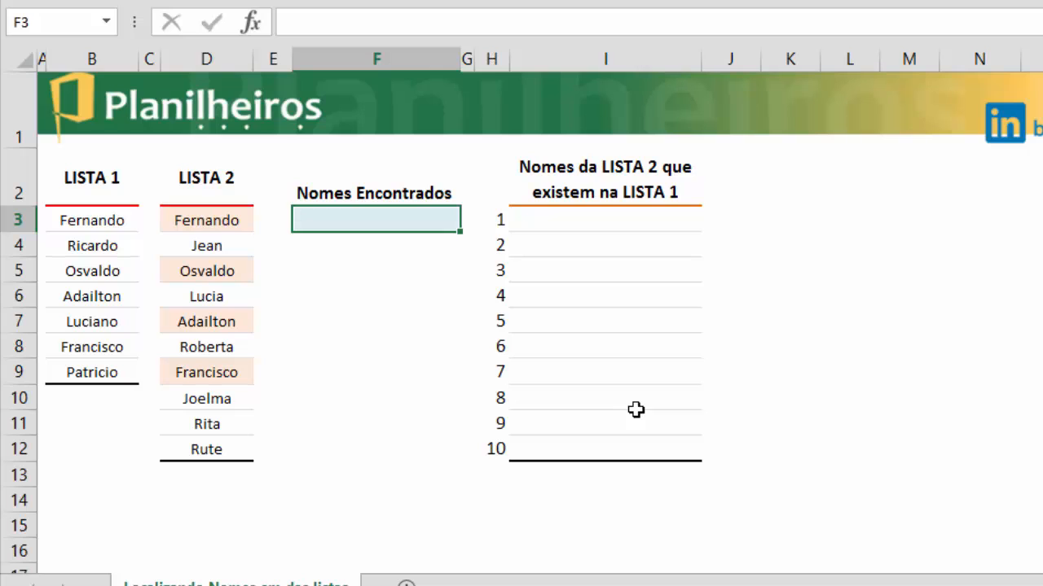
text(=CORRESP()
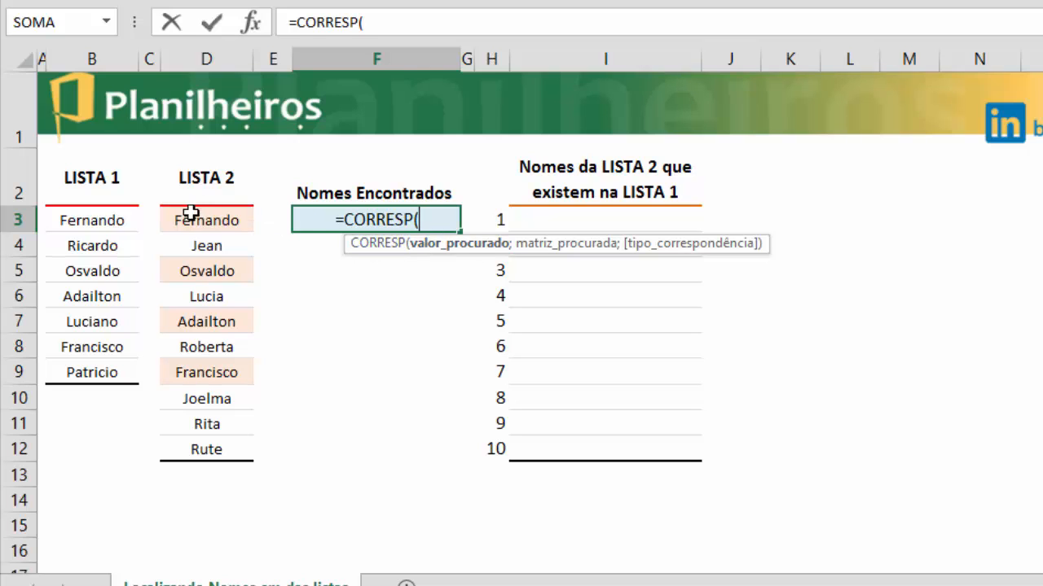
drag(203, 222, 232, 453)
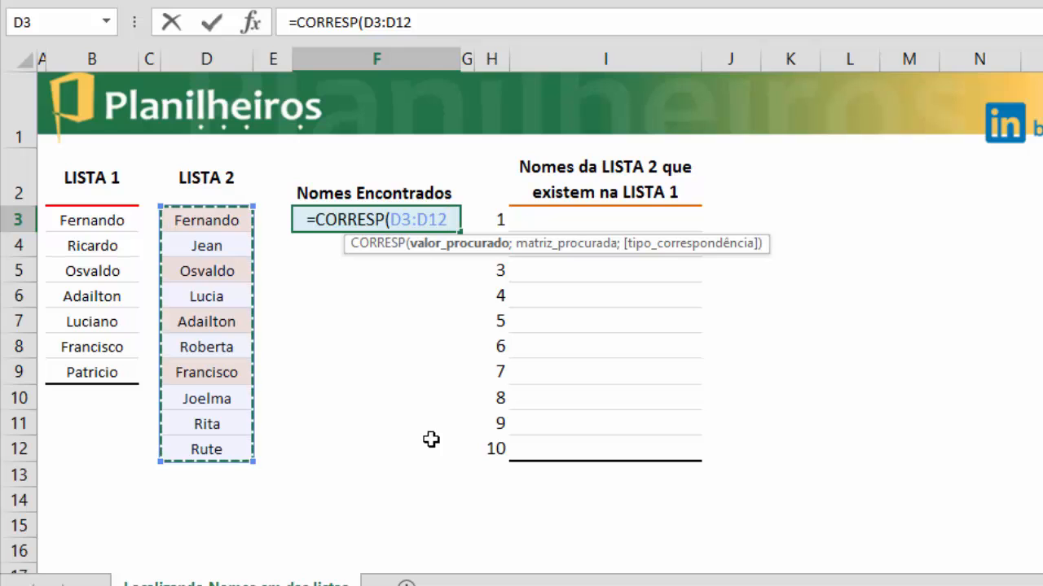
key(F4)
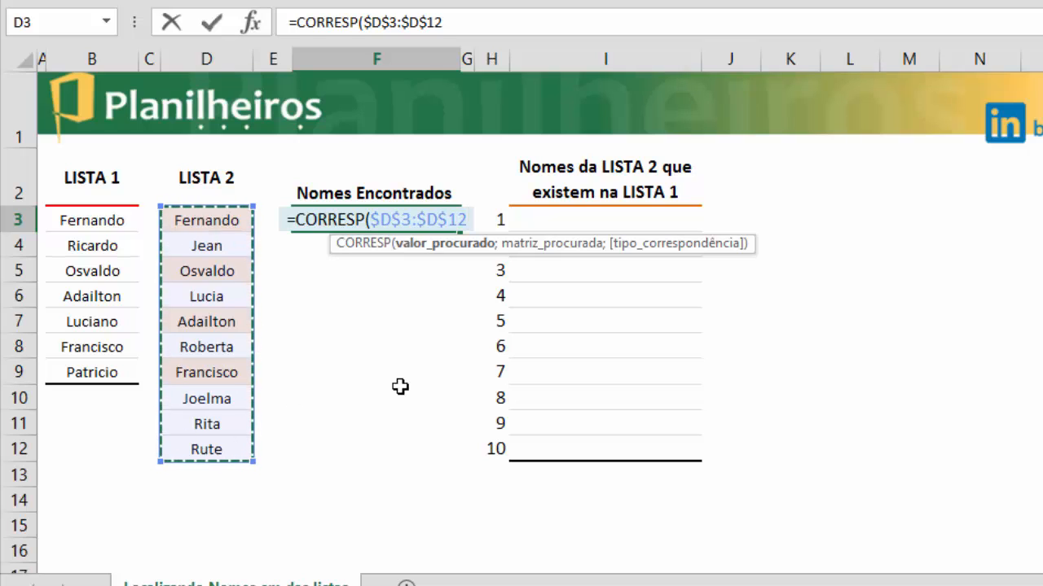
text(;)
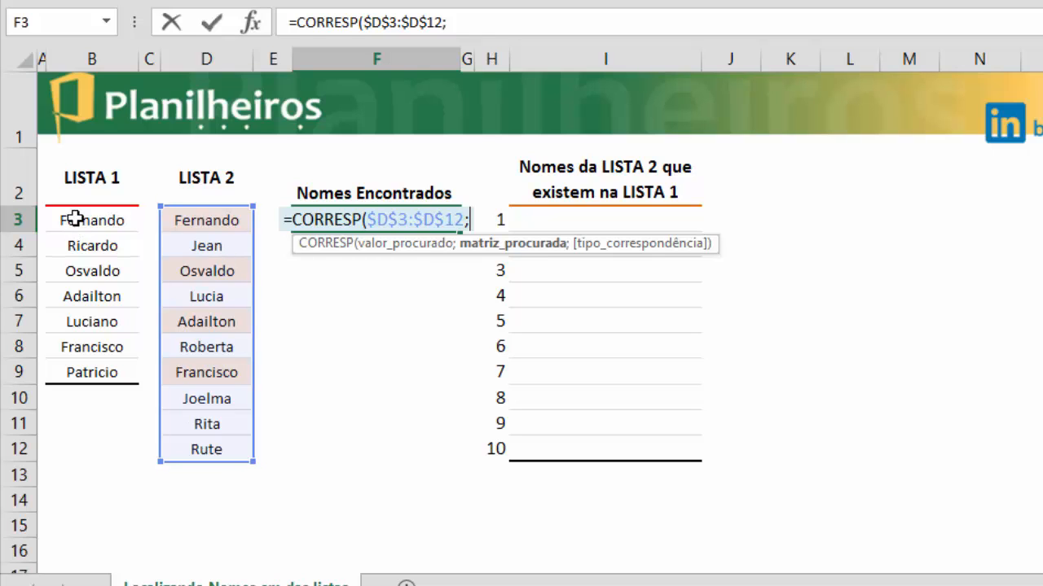
drag(74, 218, 74, 373)
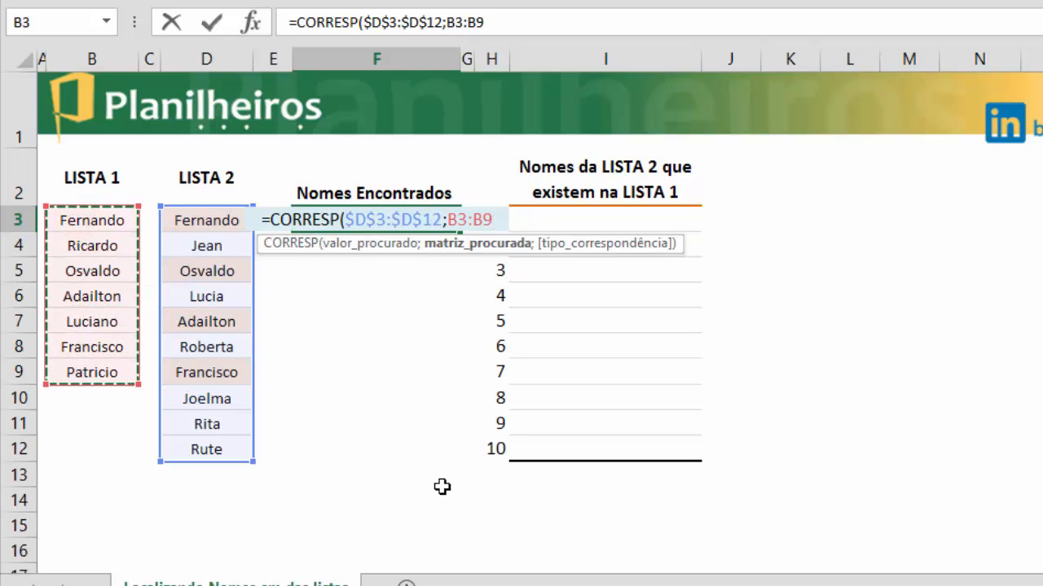
key(F4)
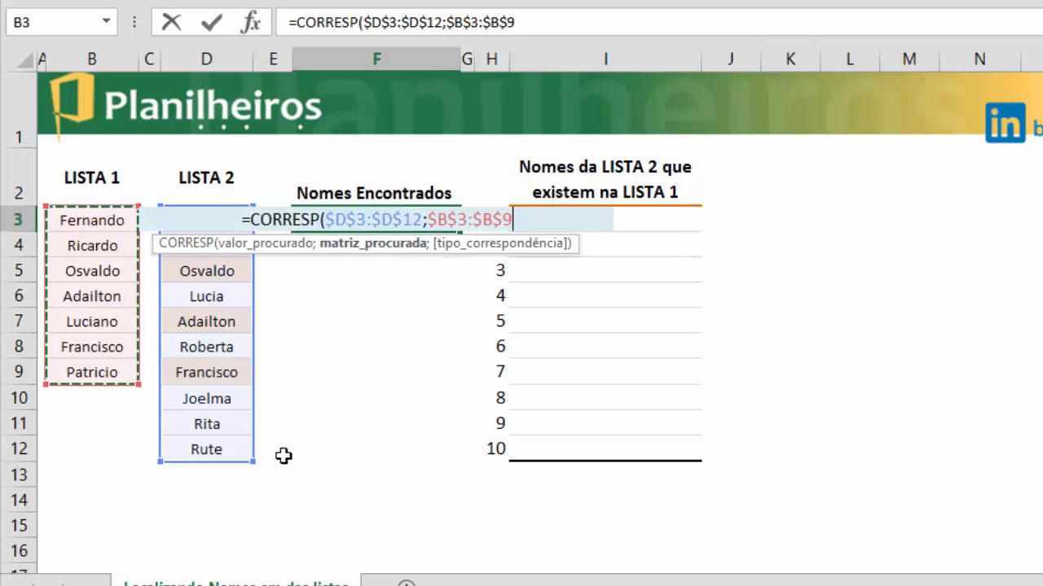
text(;)
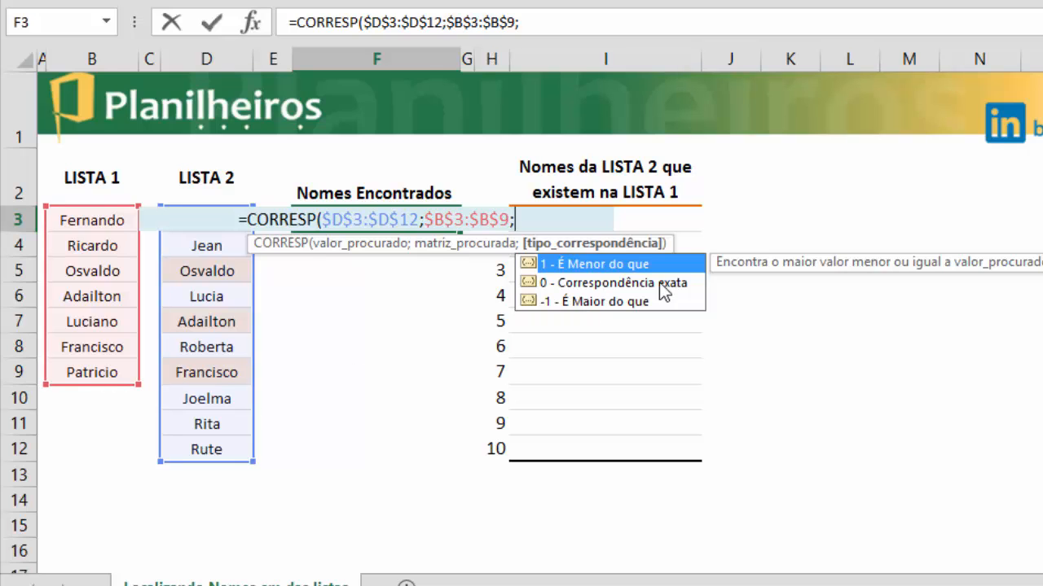
text(0)
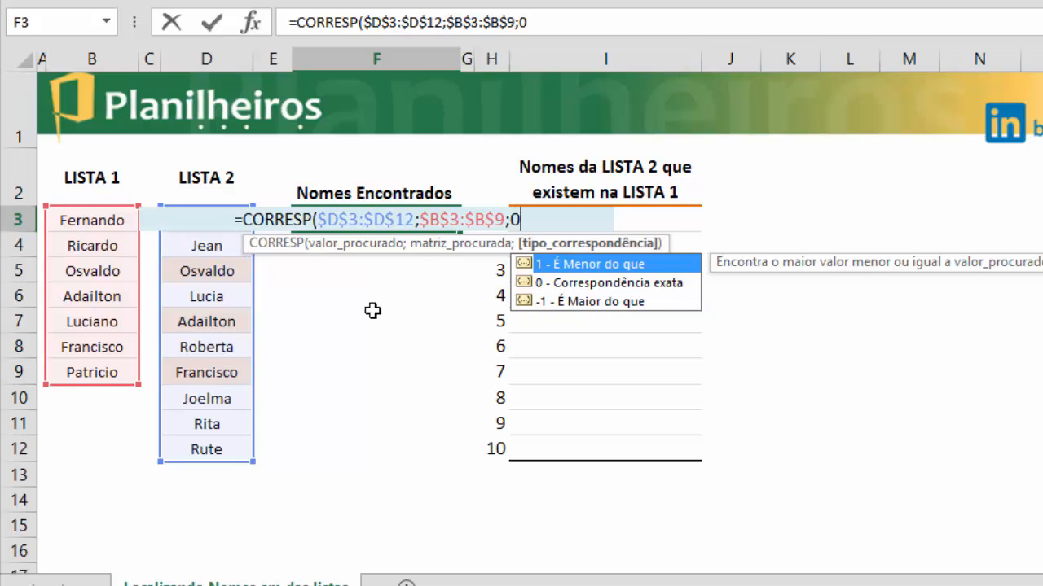
key(Return)
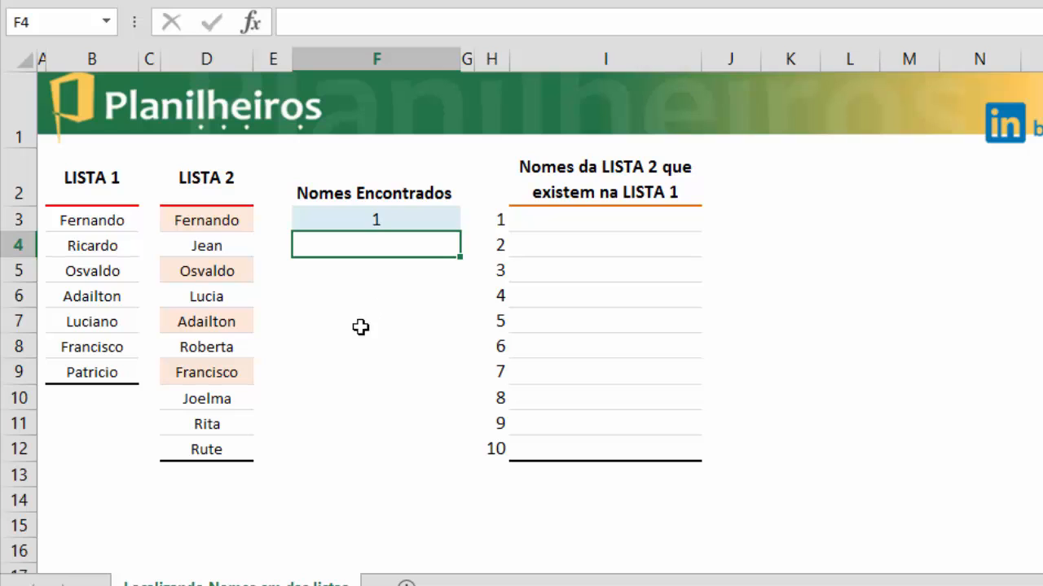
Step: Evaluate the CORRESP formula in F3 in place to inspect its full result array, and restore the formula without saving the change
click(358, 347)
click(382, 219)
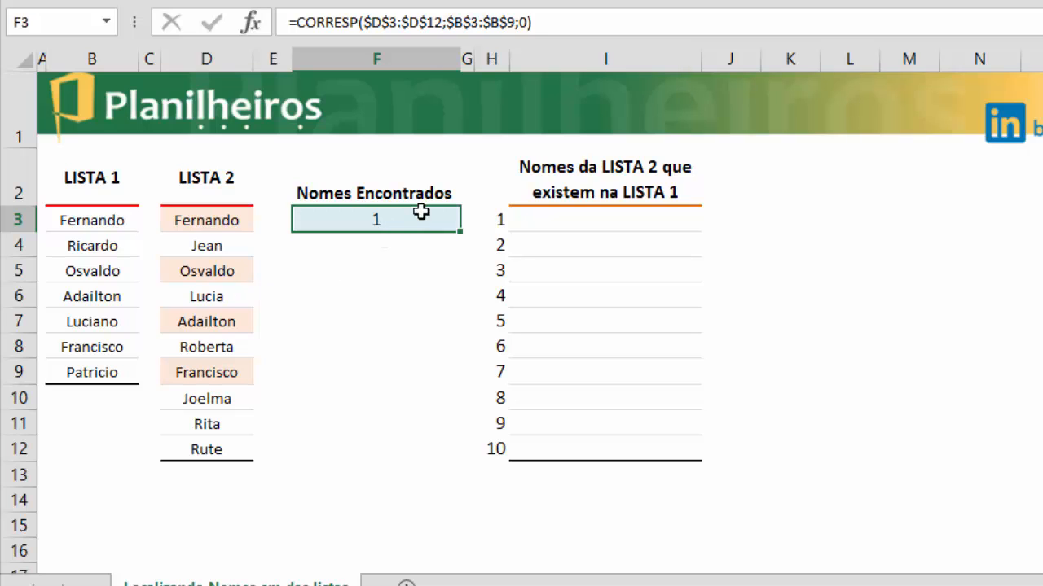
click(564, 28)
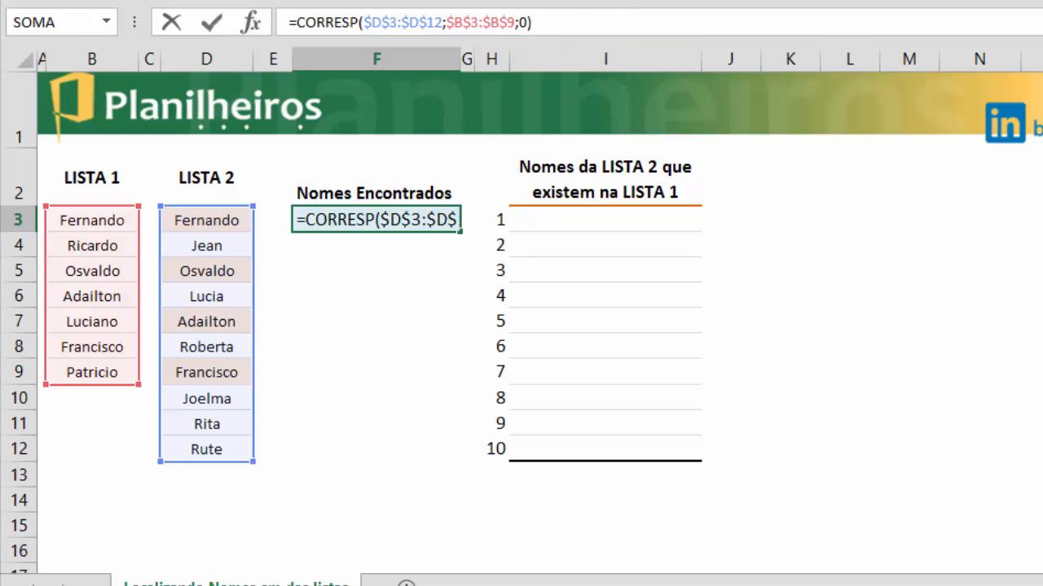
click(588, 24)
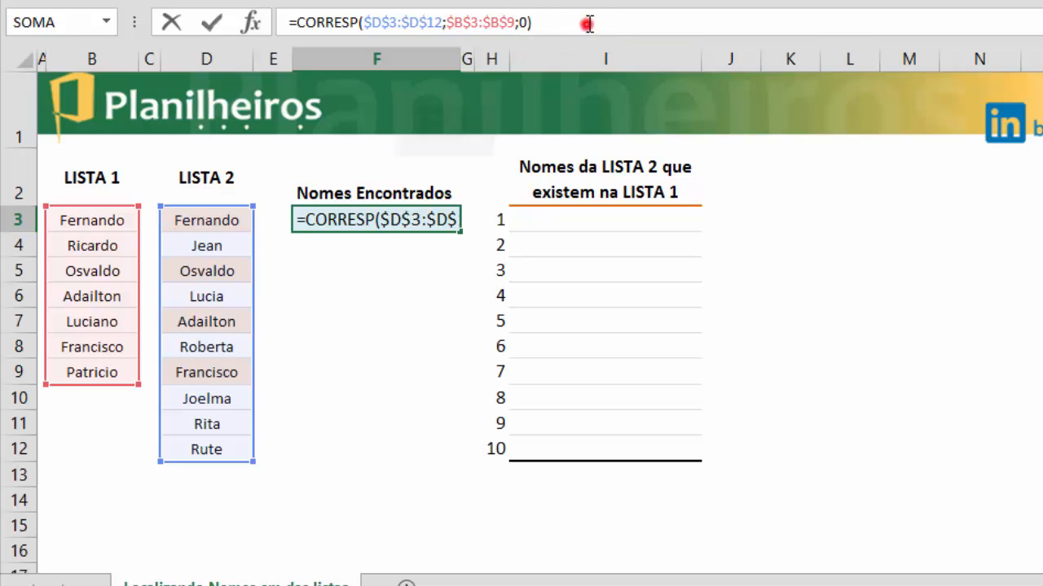
key(F9)
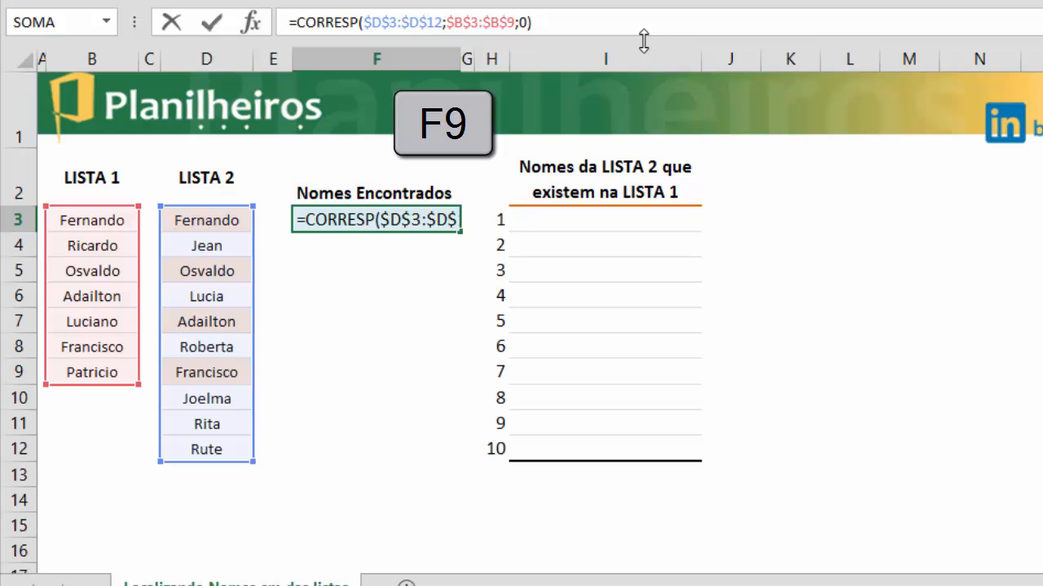
key(F9)
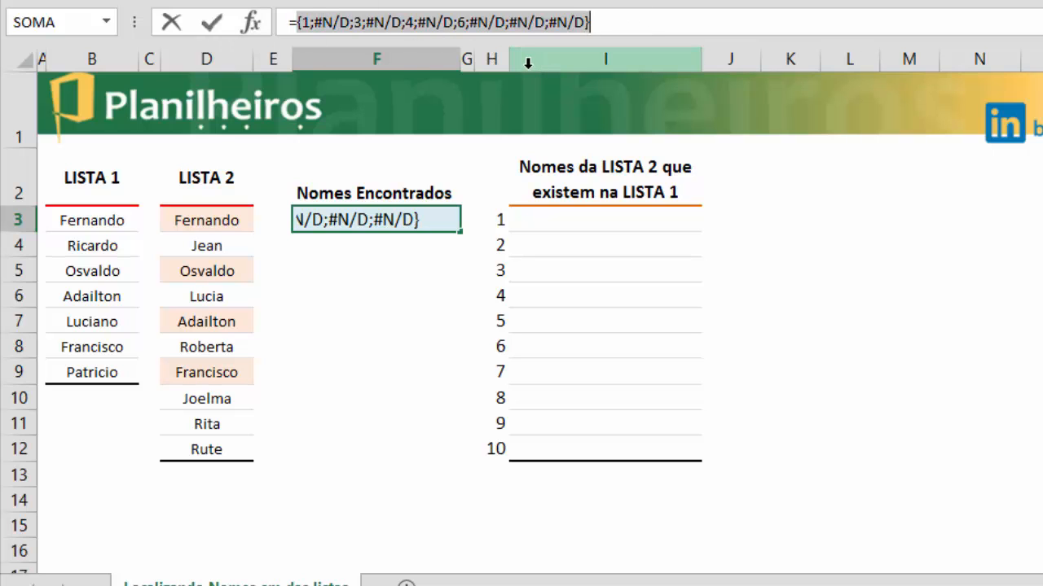
key(ctrl+z)
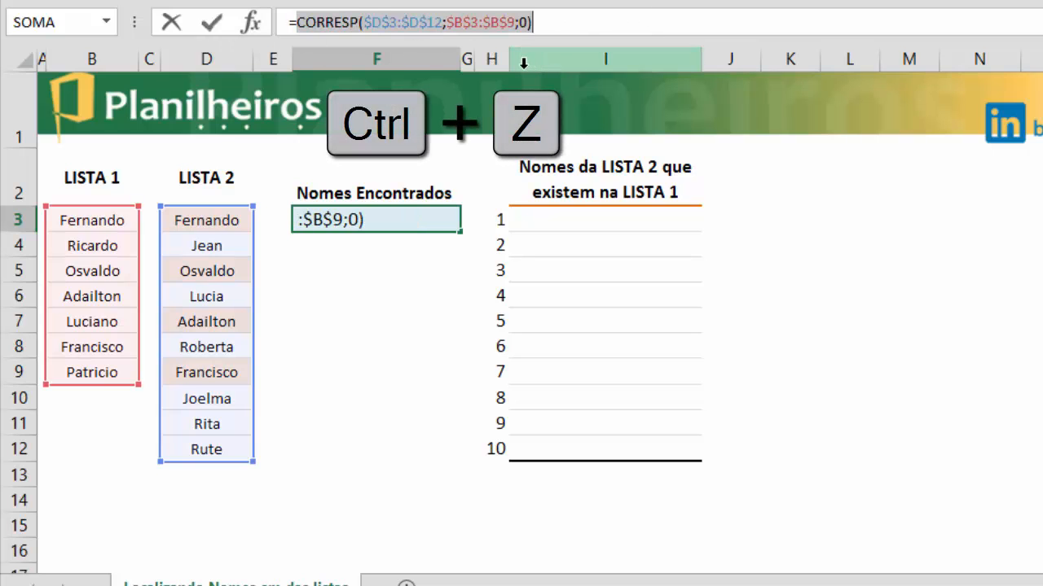
key(Escape)
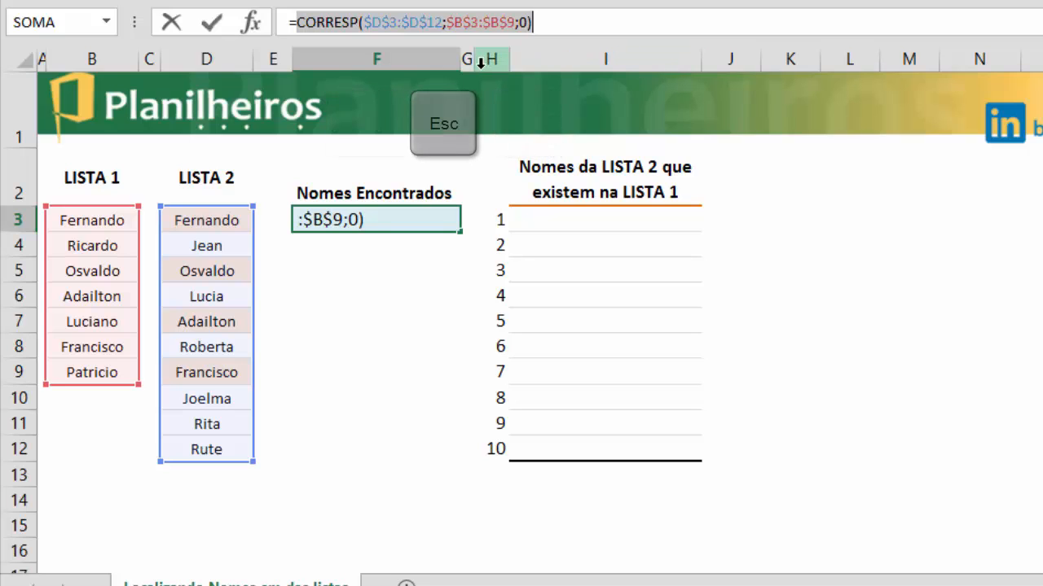
click(347, 351)
click(358, 218)
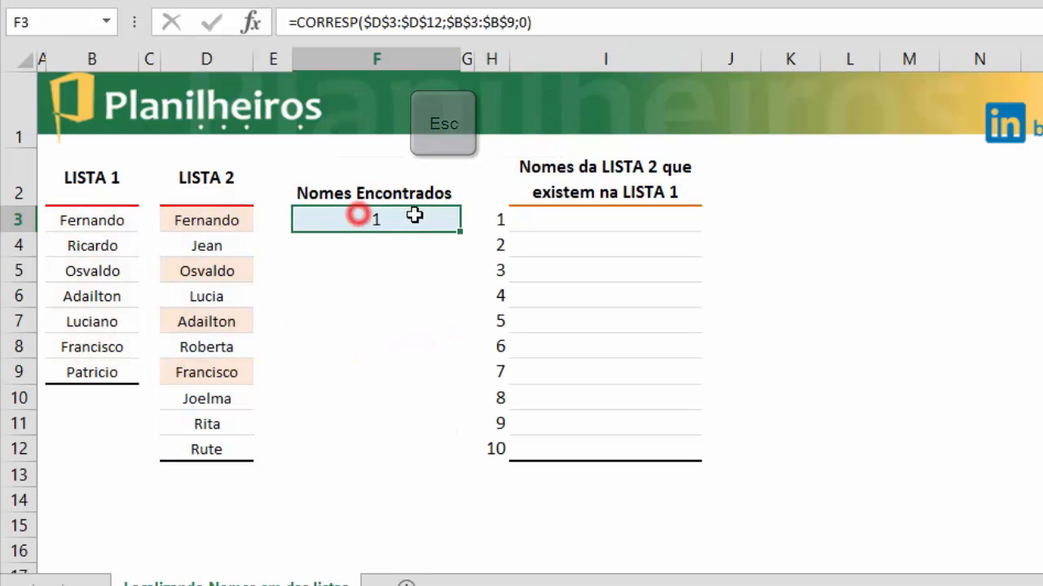
Step: Open the F3 formula for editing, evaluate it once more to review the positions and errors per name, and undo the evaluation
click(384, 216)
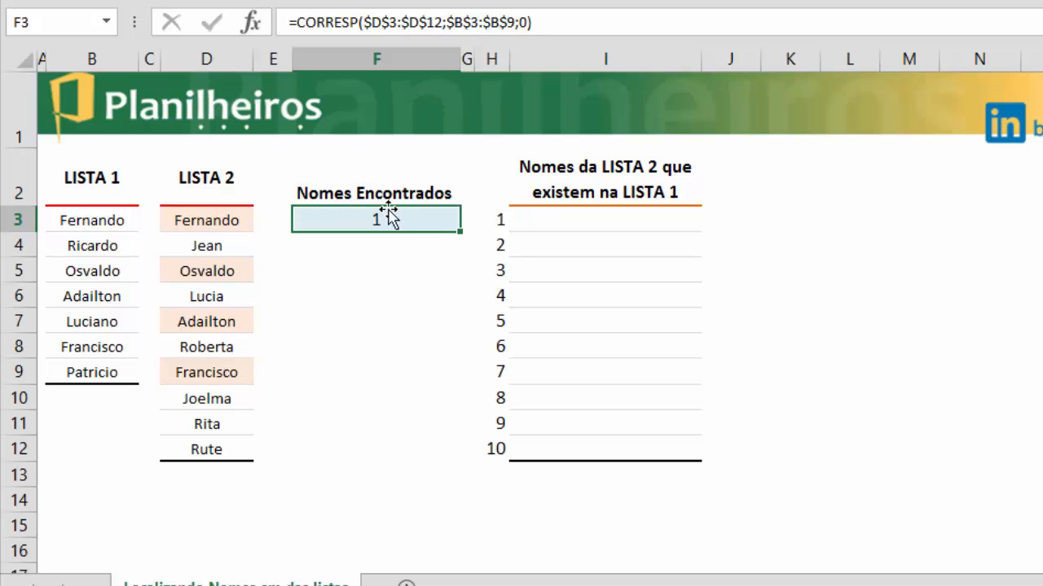
click(551, 22)
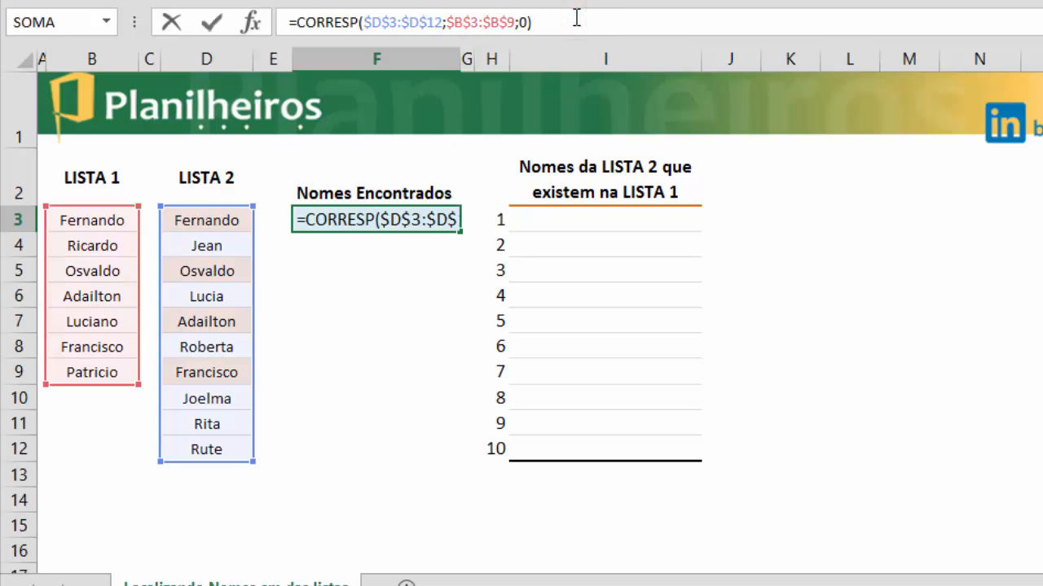
key(F9)
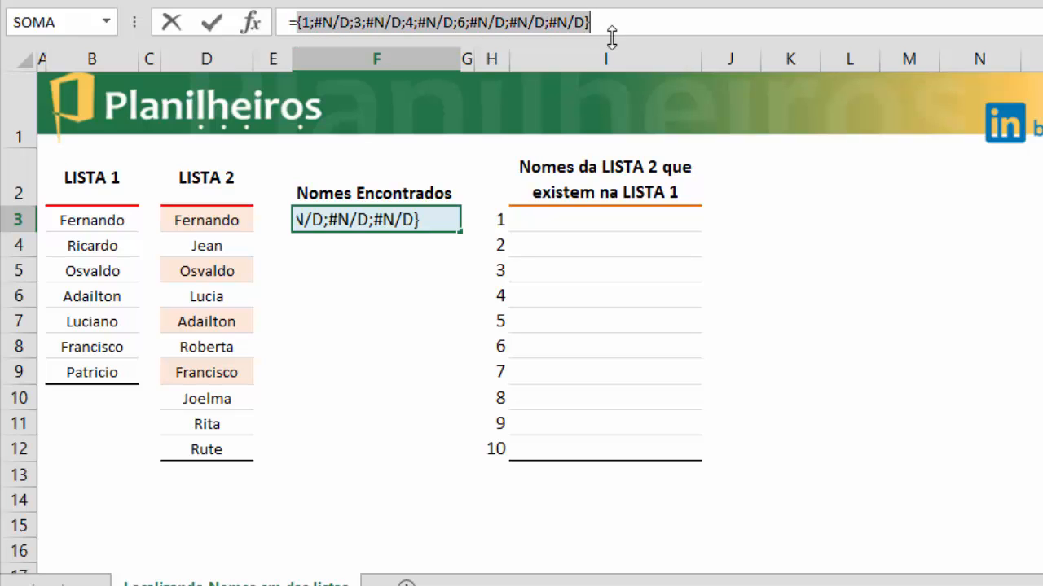
key(ctrl+z)
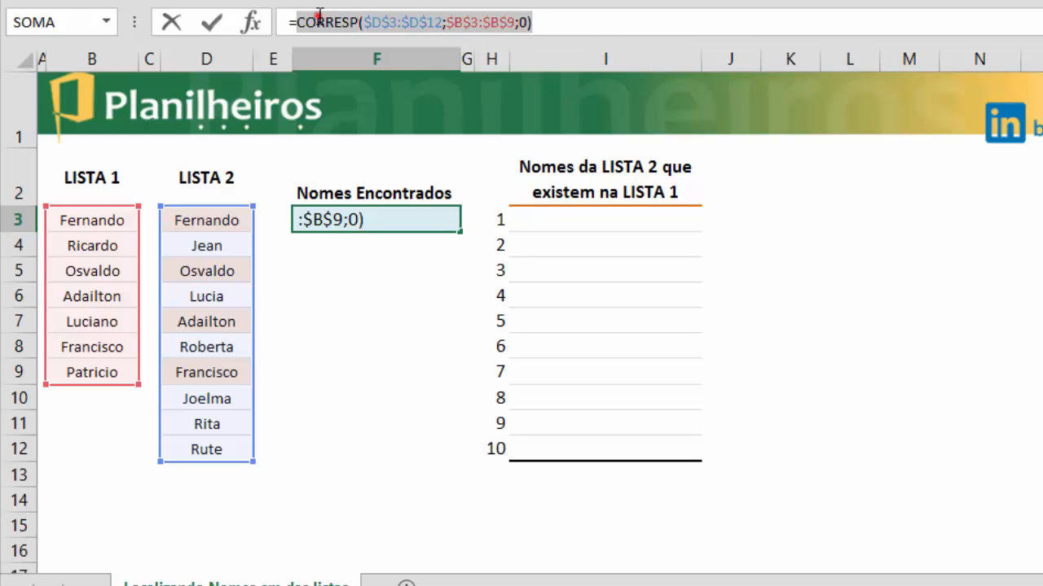
Step: Wrap the CORRESP match in F3 in ÉNÚM, giving =ÉNÚM(CORRESP($D$3:$D$12;$B$3:$B$9;0))
click(319, 20)
click(296, 20)
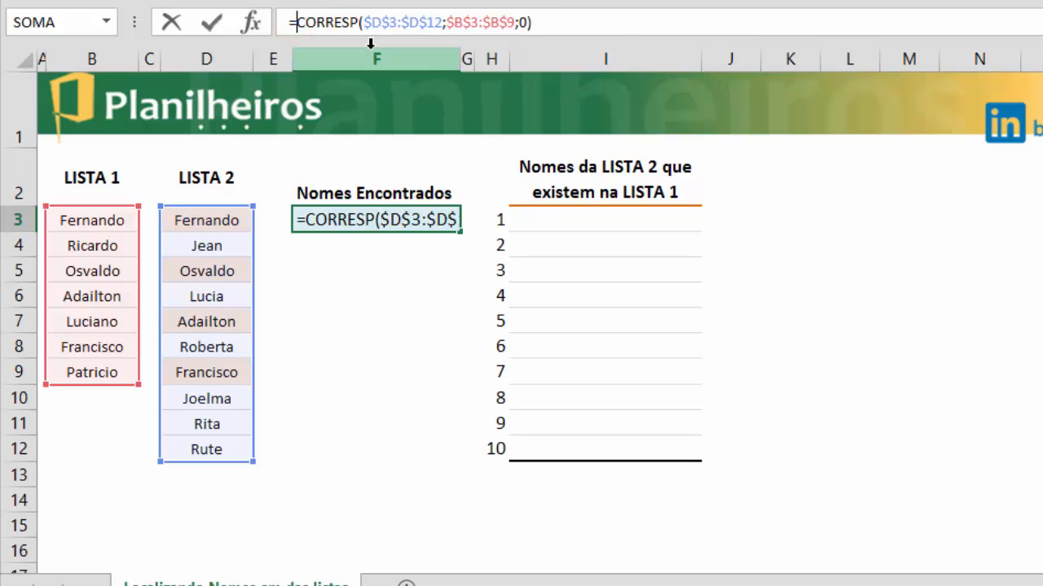
text(ÉNÚ)
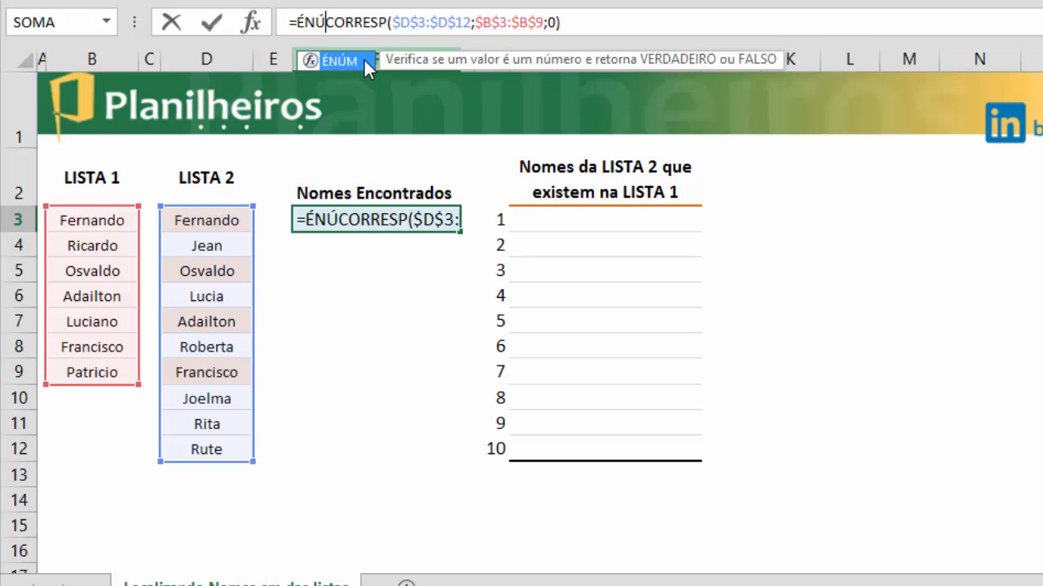
double_click(363, 59)
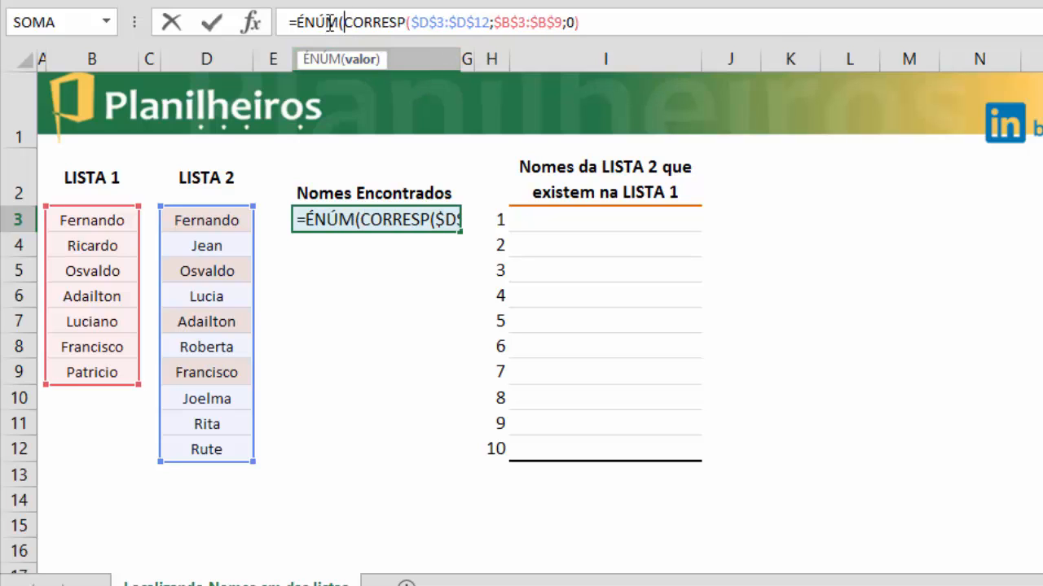
click(360, 59)
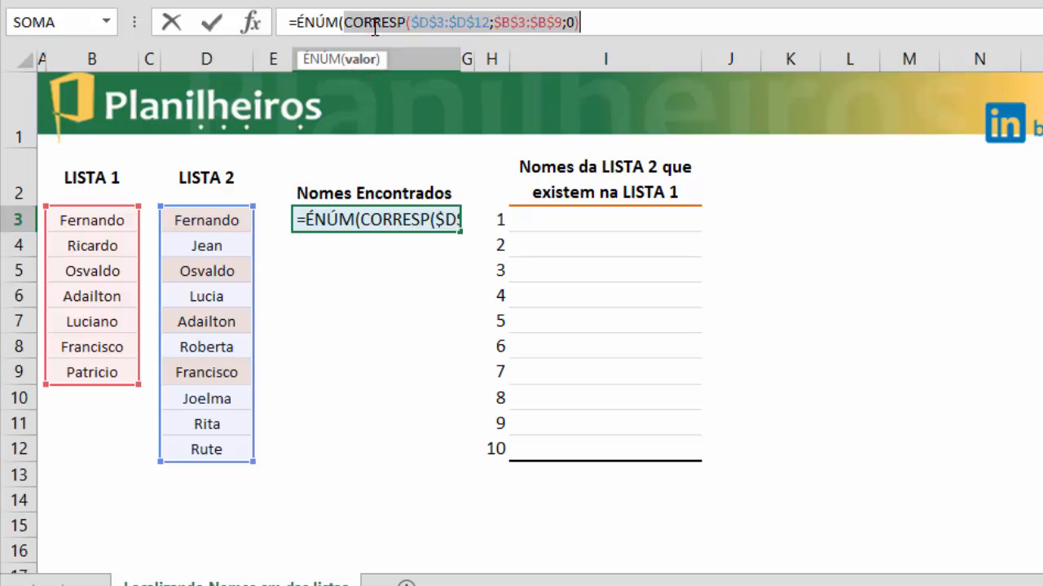
click(617, 19)
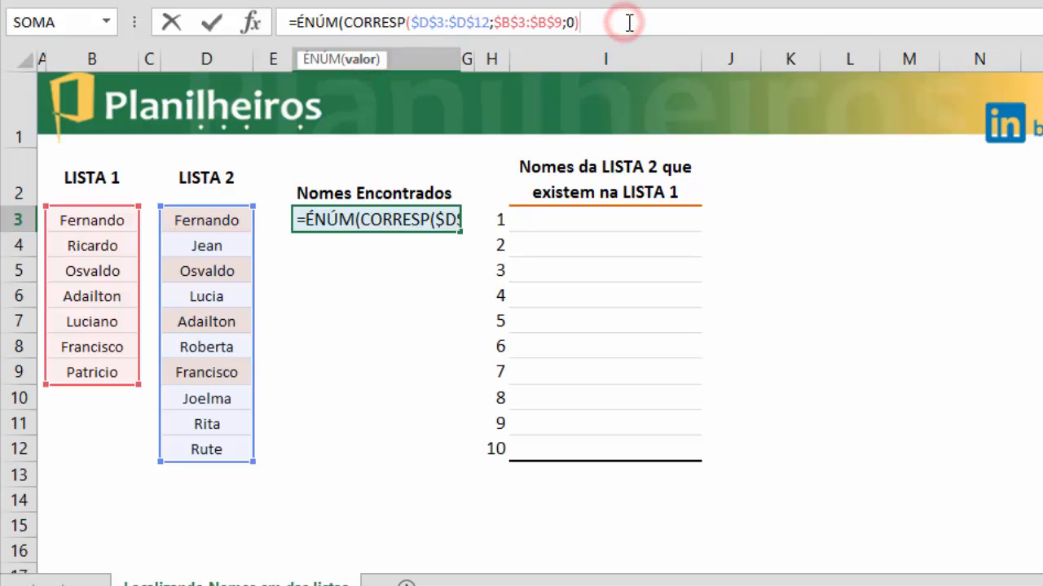
text())
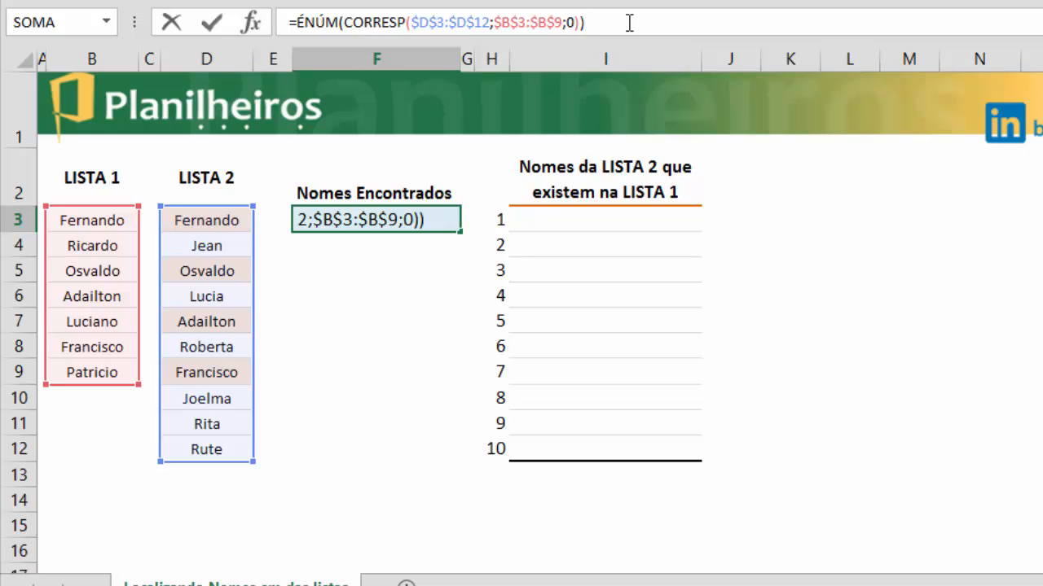
key(Return)
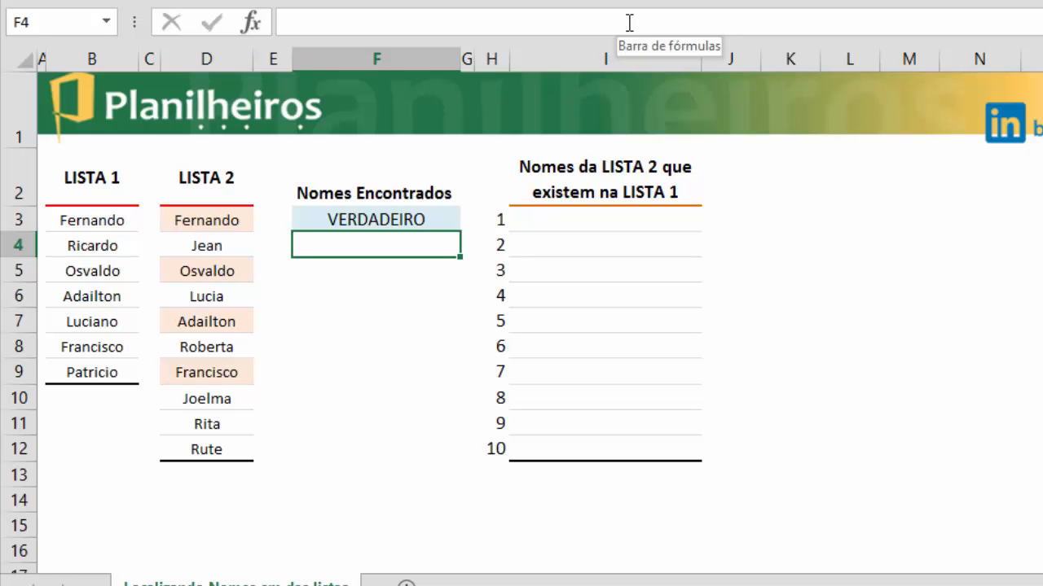
Step: Evaluate the ÉNÚM formula in F3 in place to inspect its logical result for each LISTA 2 name, and undo the evaluation
key(Up)
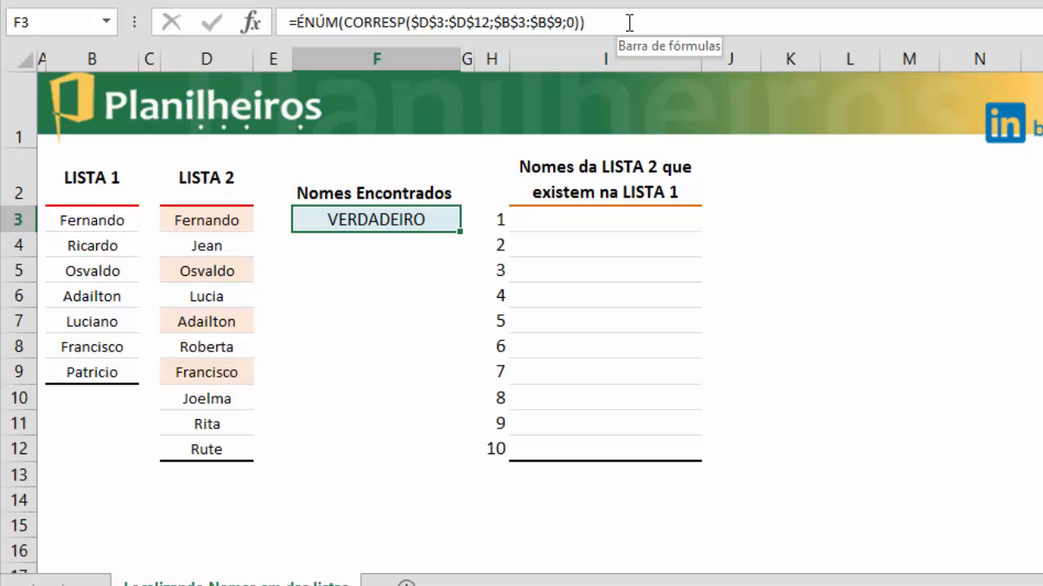
click(629, 23)
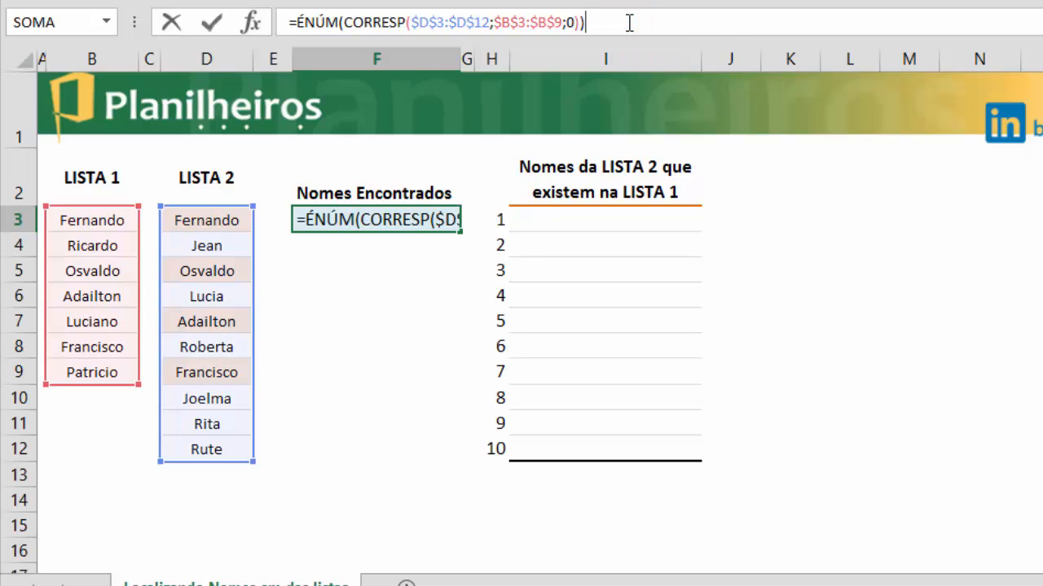
key(F9)
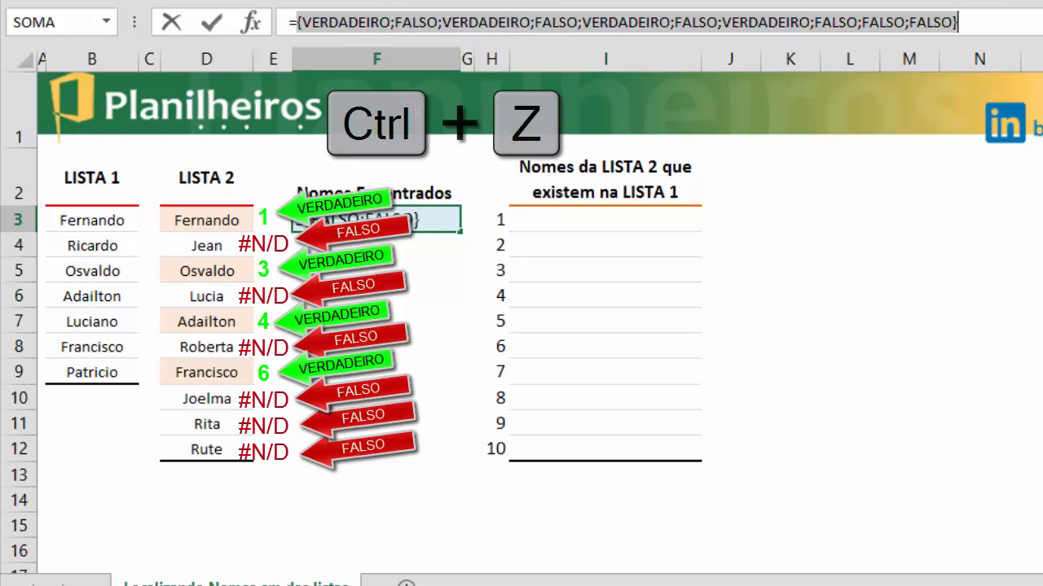
key(ctrl+z)
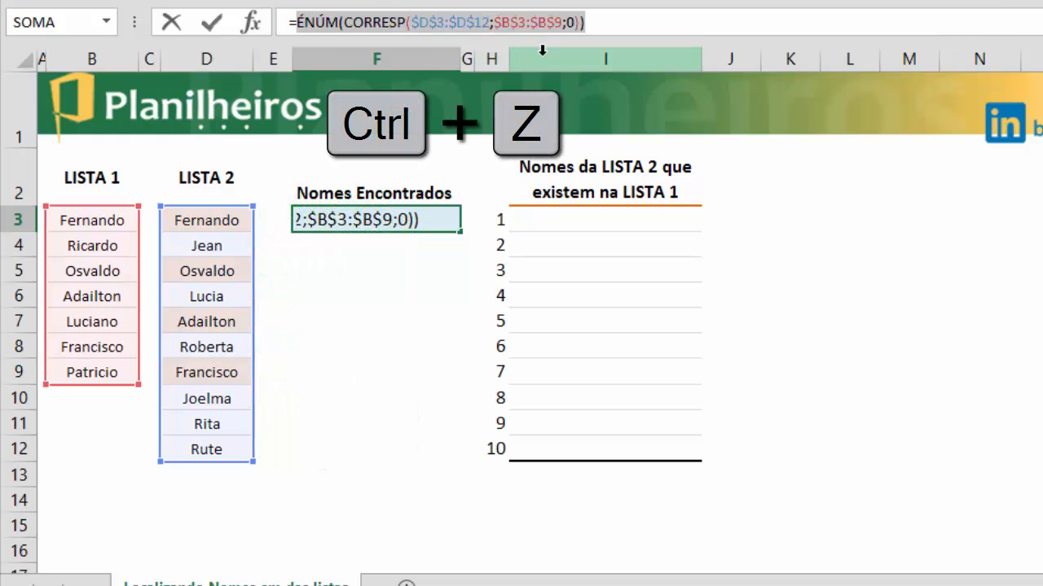
click(619, 25)
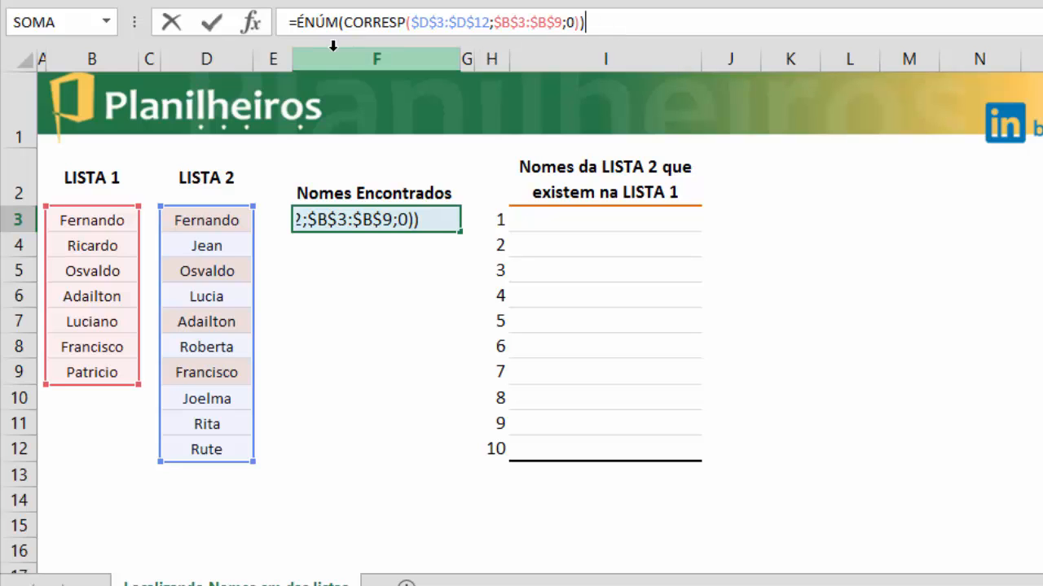
Step: Put a minus sign before ÉNÚM in F3, so the formula reads =-ÉNÚM(CORRESP($D$3:$D$12;$B$3:$B$9;0))
click(303, 24)
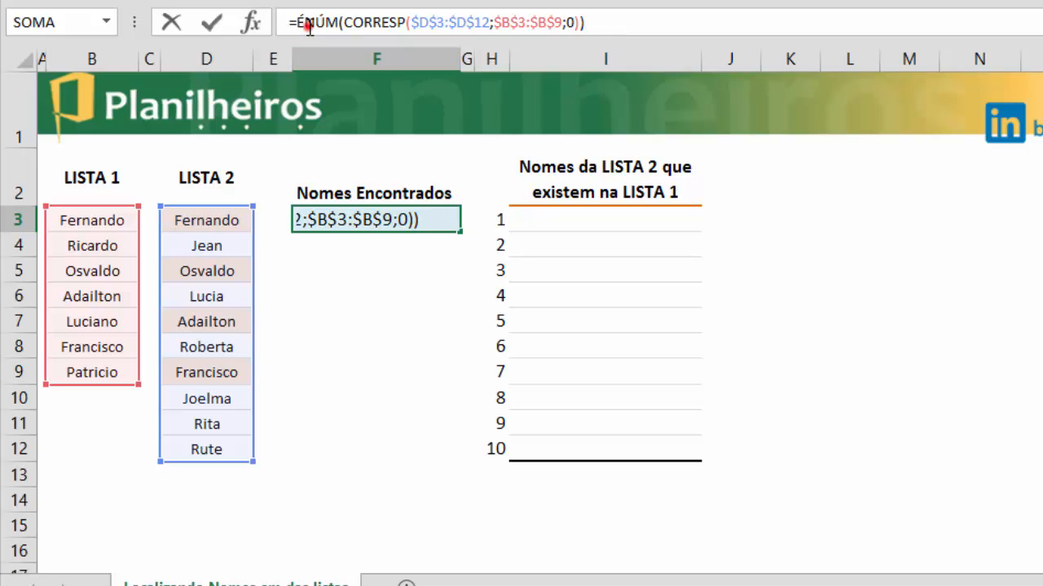
click(628, 21)
click(298, 18)
text(-)
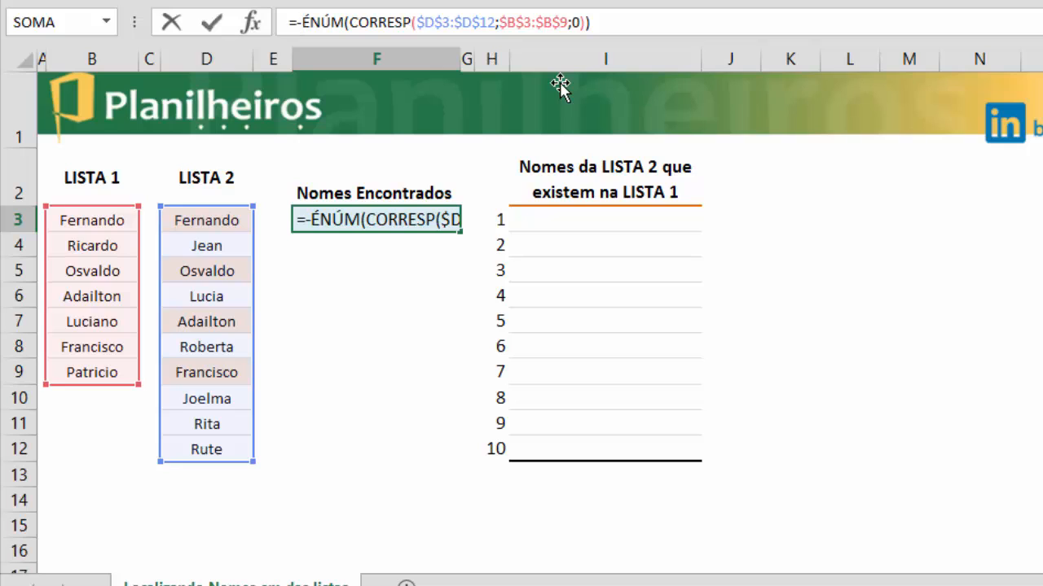
click(697, 19)
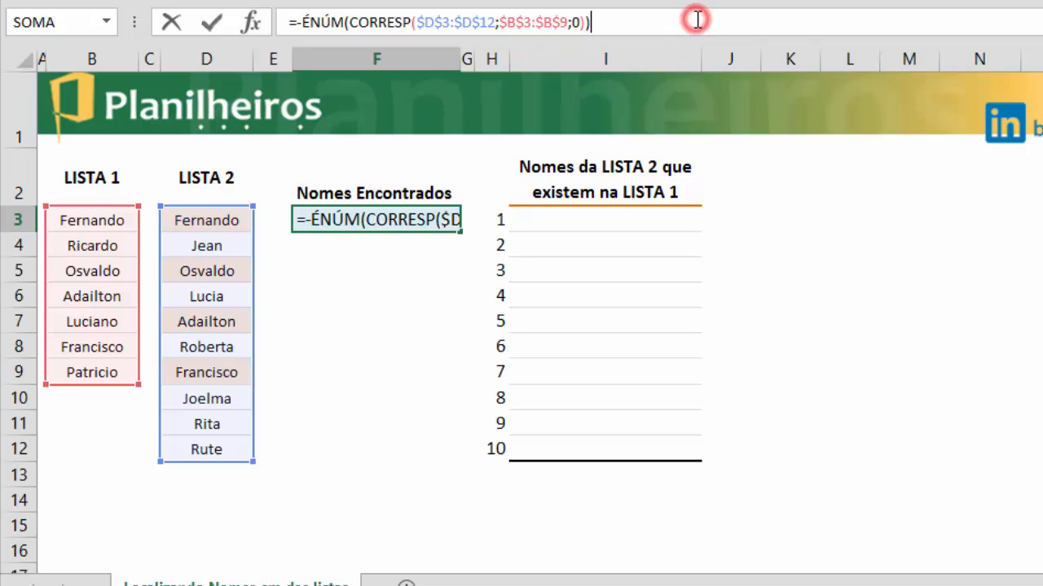
key(Return)
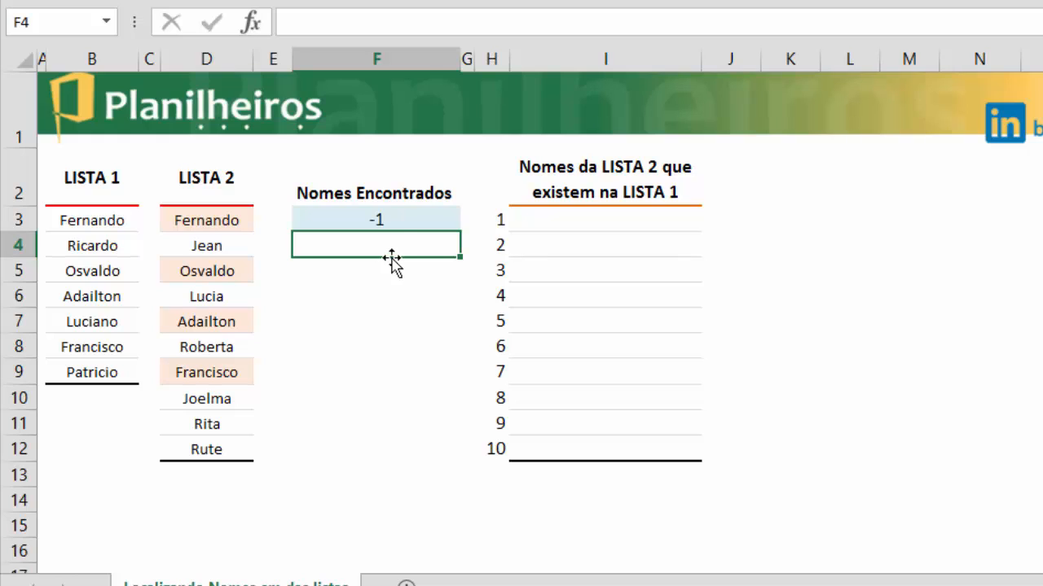
Step: Evaluate the negated ÉNÚM formula in F3 in place to inspect its numeric array, and undo the evaluation
click(390, 211)
click(629, 22)
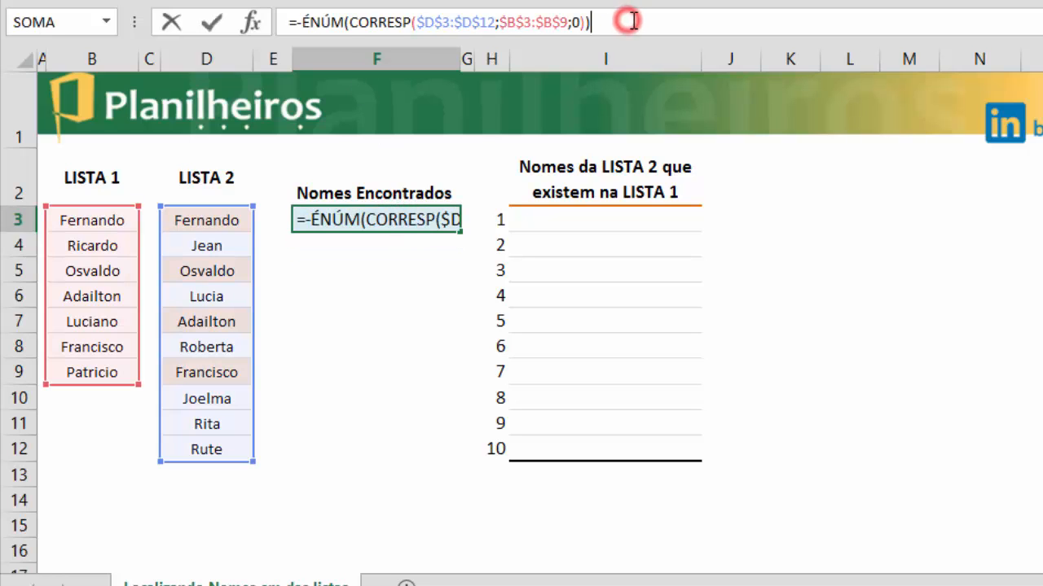
key(F9)
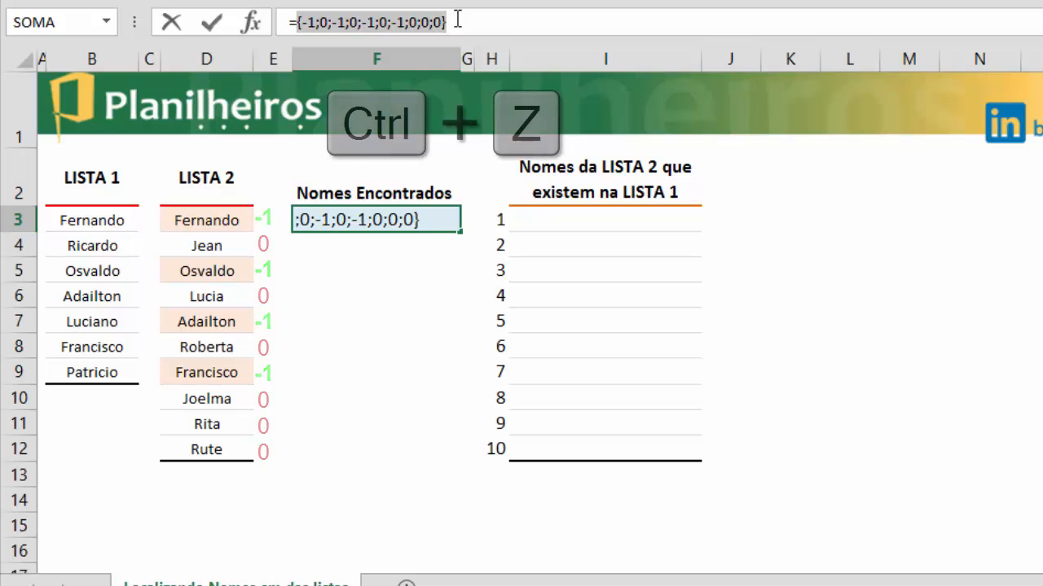
key(ctrl+z)
Step: Add a second minus sign before ÉNÚM in F3, check the resulting array by evaluating it, and save the restored =--ÉNÚM(CORRESP($D$3:$D$12;$B$3:$B$9;0))
click(298, 20)
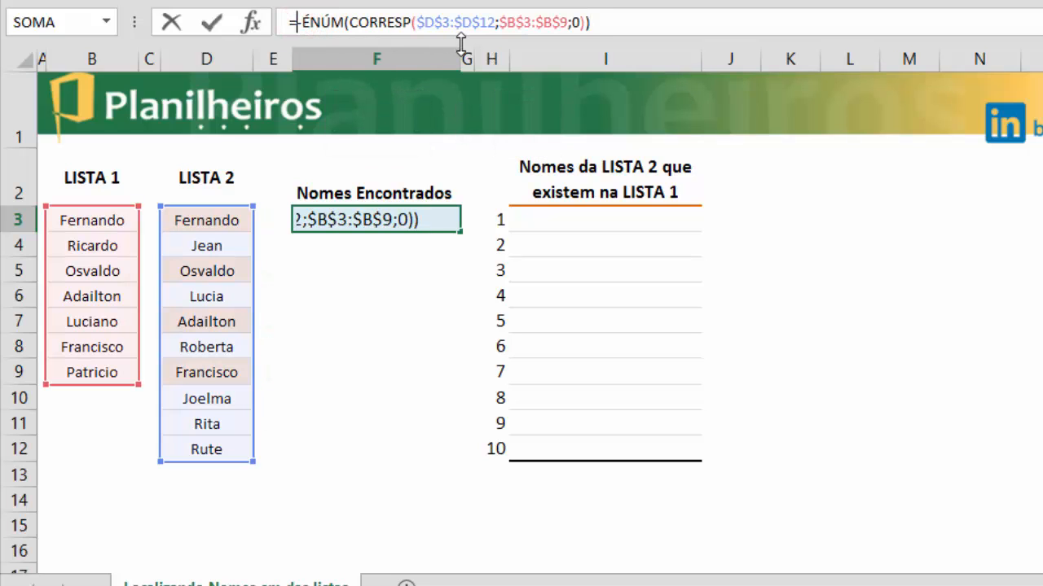
text(--)
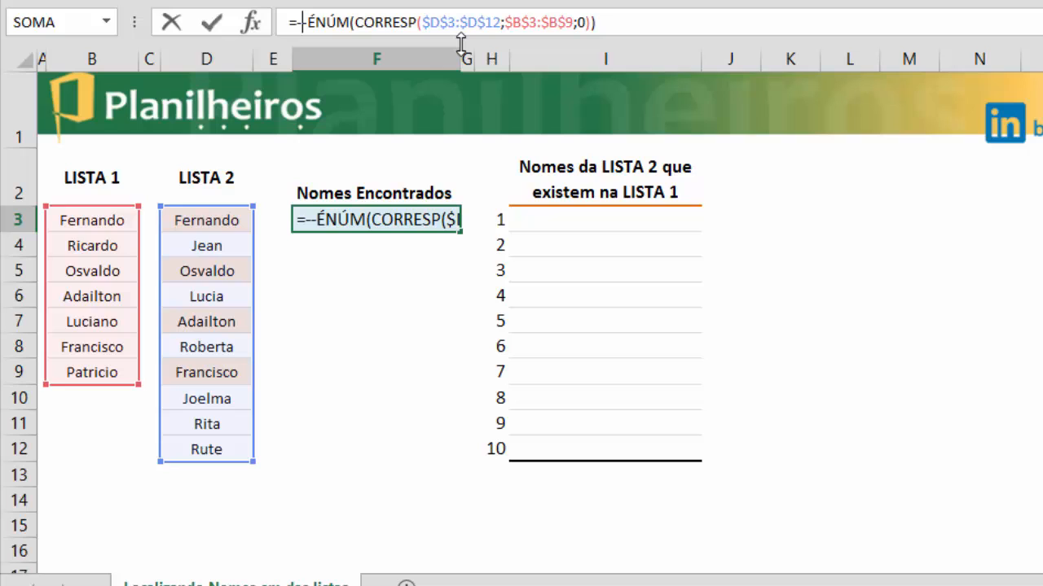
click(650, 23)
key(F9)
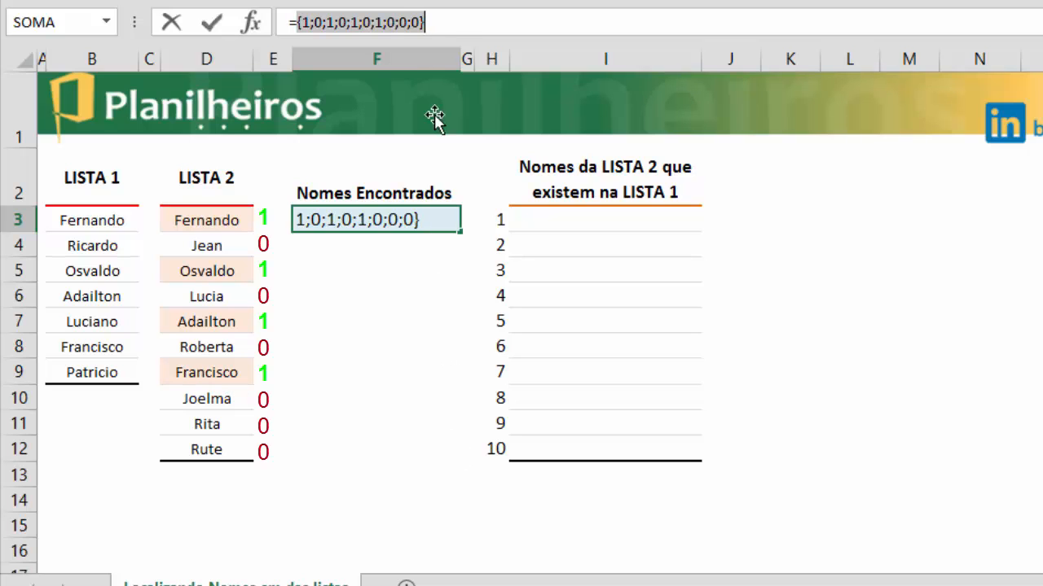
key(ctrl+z)
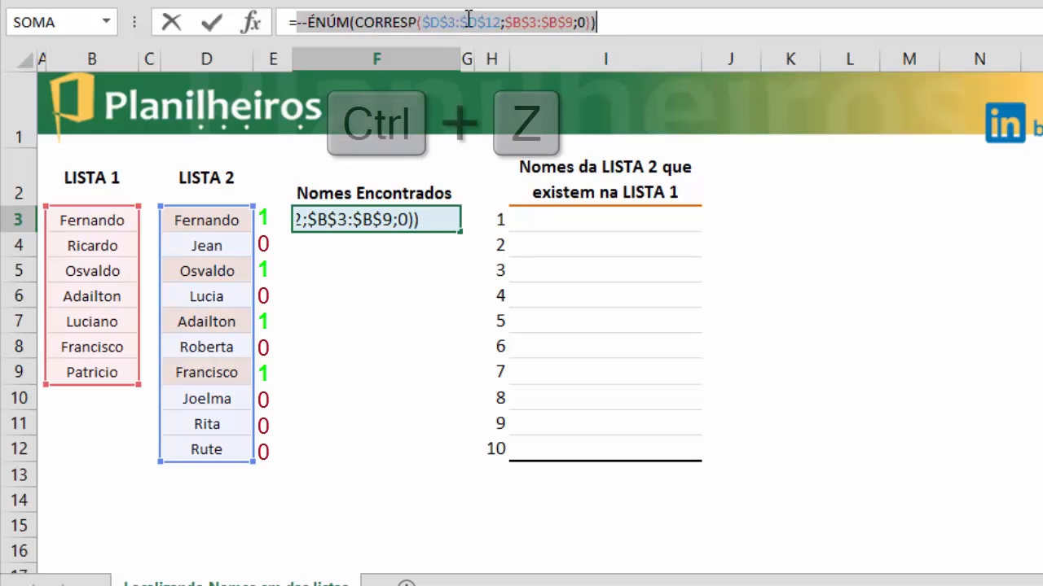
key(Return)
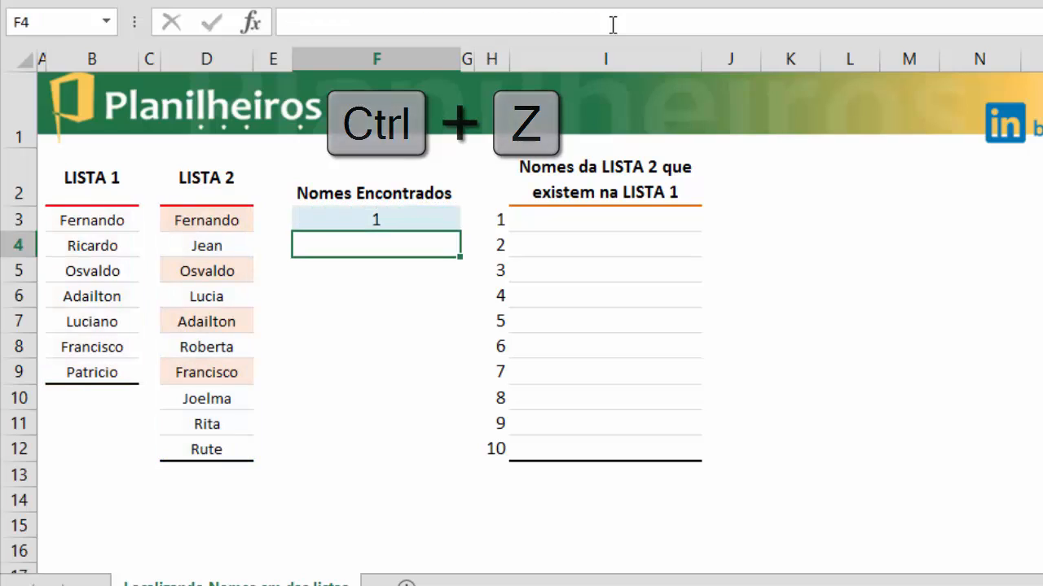
Step: Evaluate the double-negated formula in F3 again to compare its array with the LISTA 2 names, and undo the evaluation
click(307, 352)
click(369, 218)
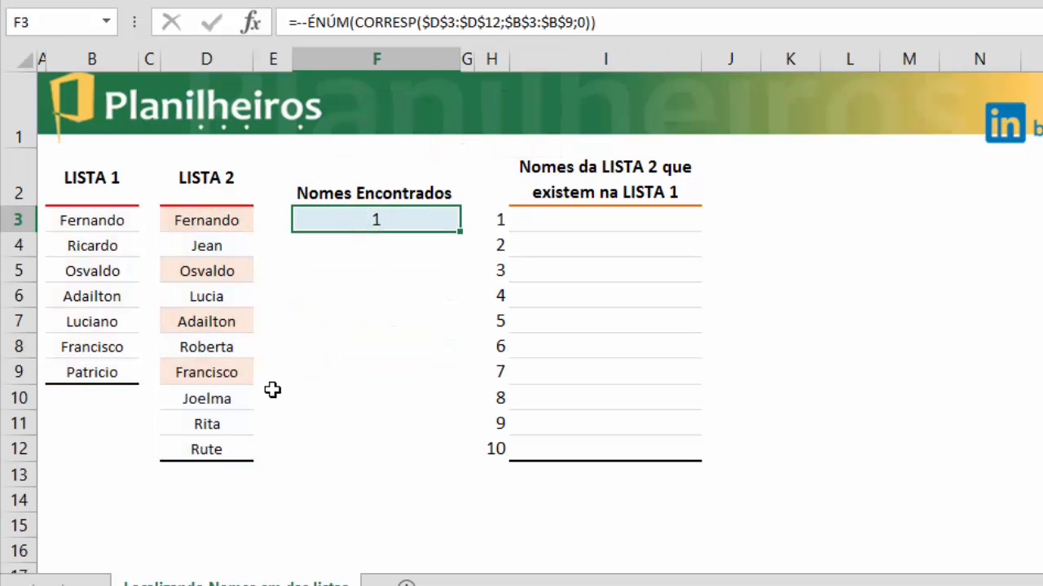
click(629, 23)
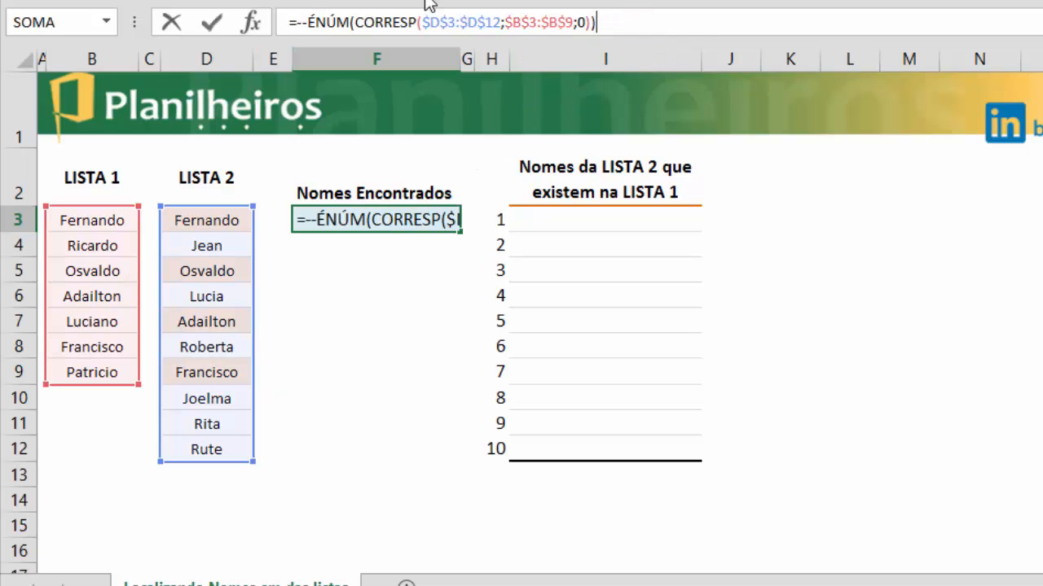
key(F9)
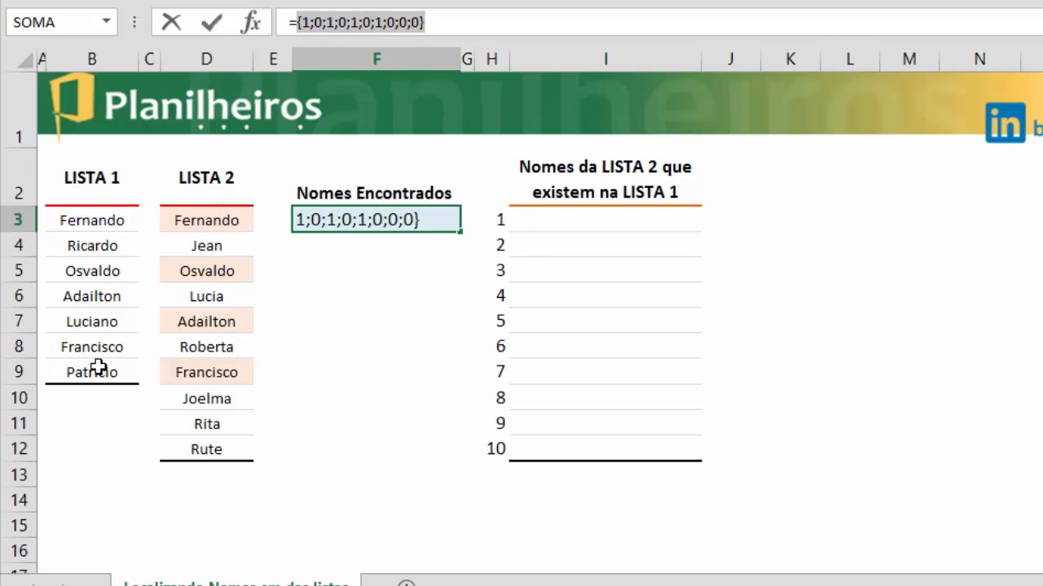
key(ctrl+z)
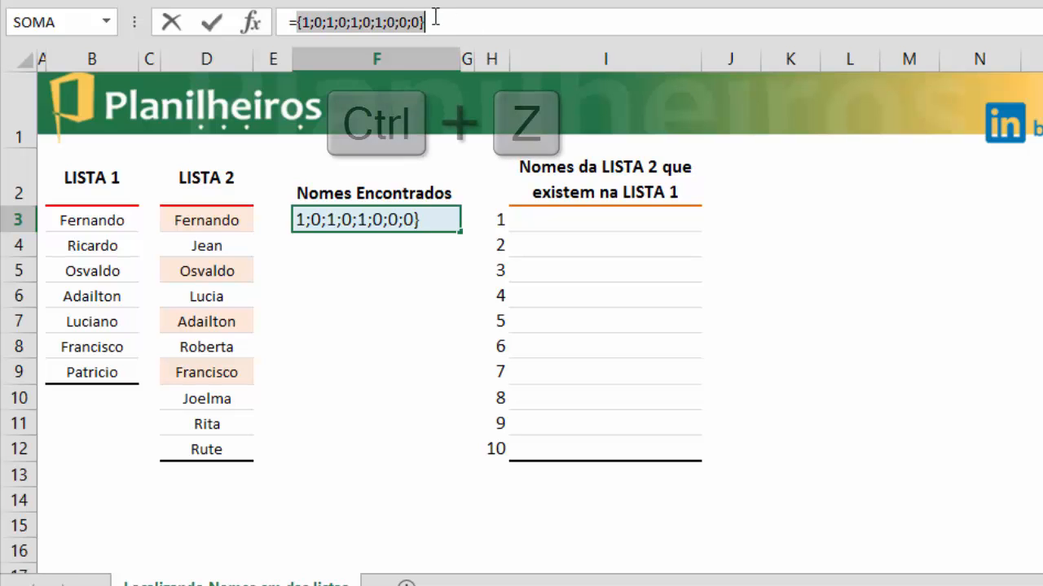
Step: Wrap the F3 formula in SOMARPRODUTO to total the matches: =SOMARPRODUTO(--ÉNÚM(CORRESP($D$3:$D$12;$B$3:$B$9;0)))
click(295, 22)
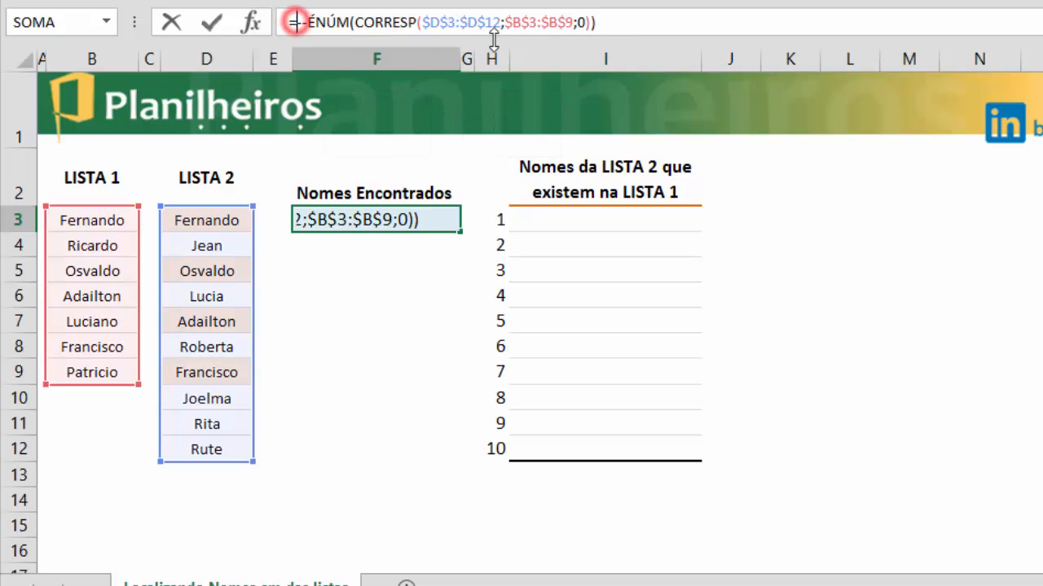
text(SOMA)
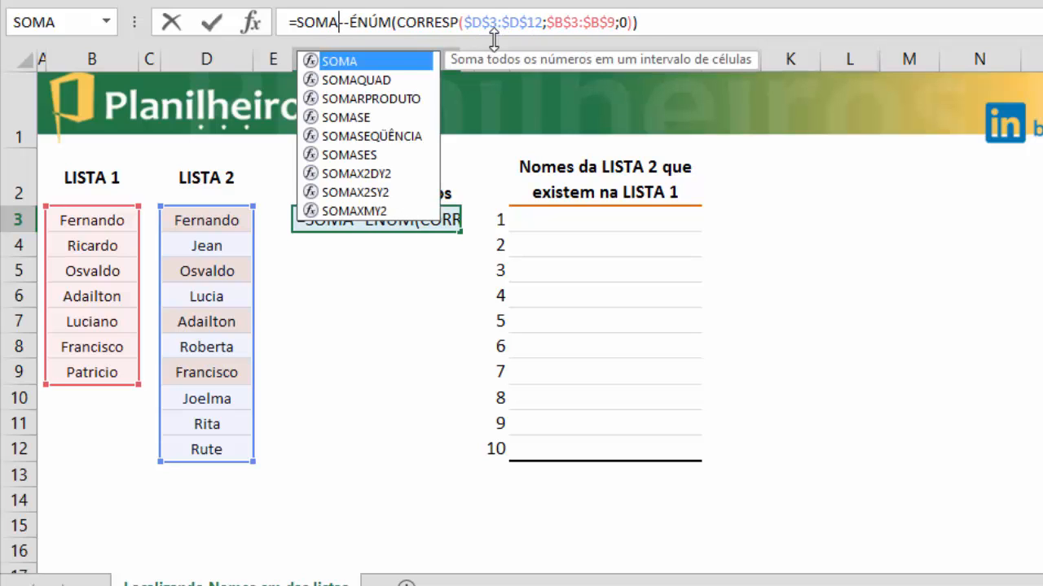
text(R)
key(Tab)
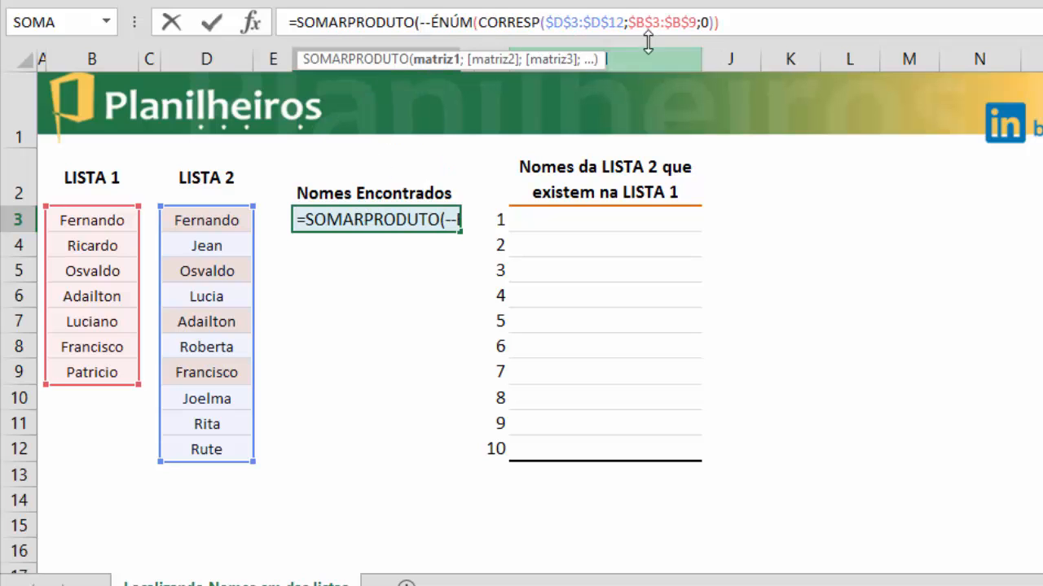
click(758, 21)
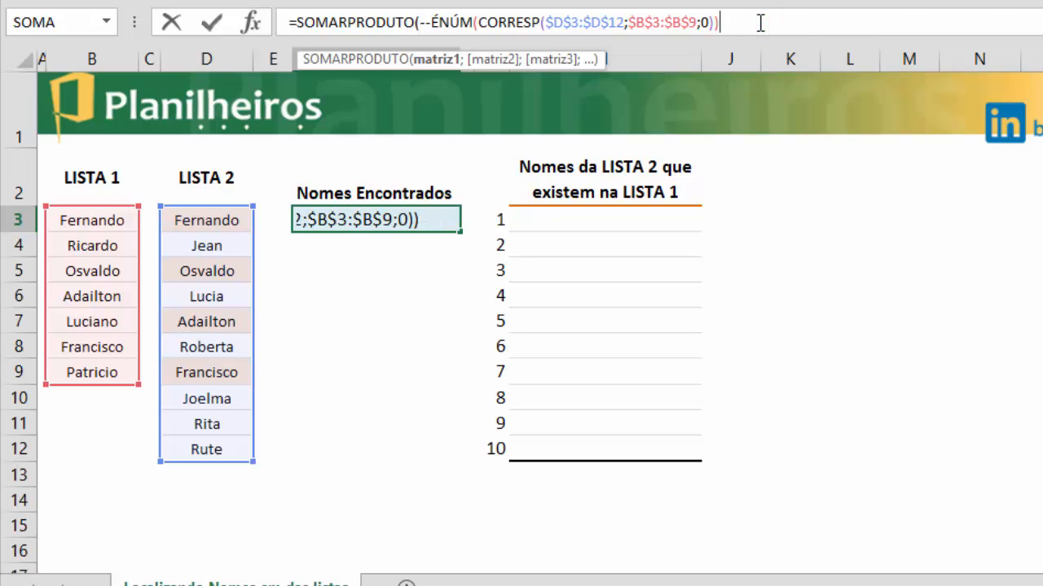
key(Return)
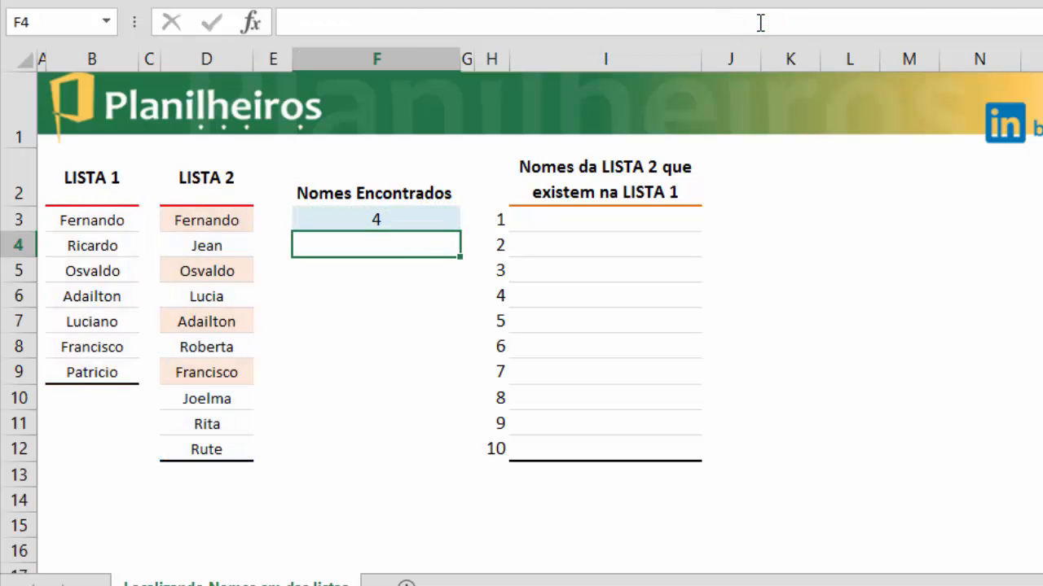
Step: Evaluate the SOMARPRODUTO formula in F3 in place to check its total, and undo the evaluation
click(372, 217)
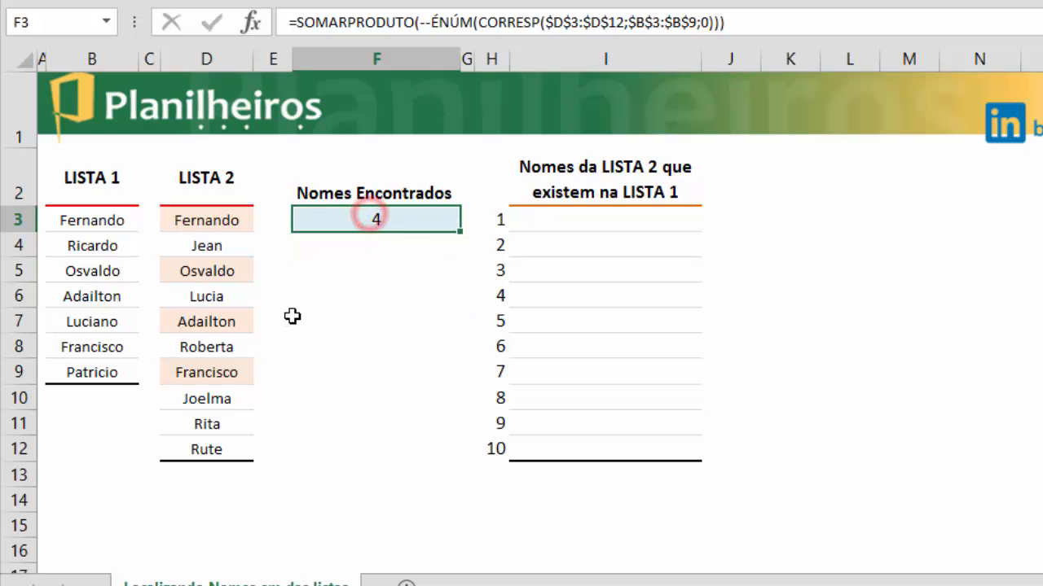
click(771, 20)
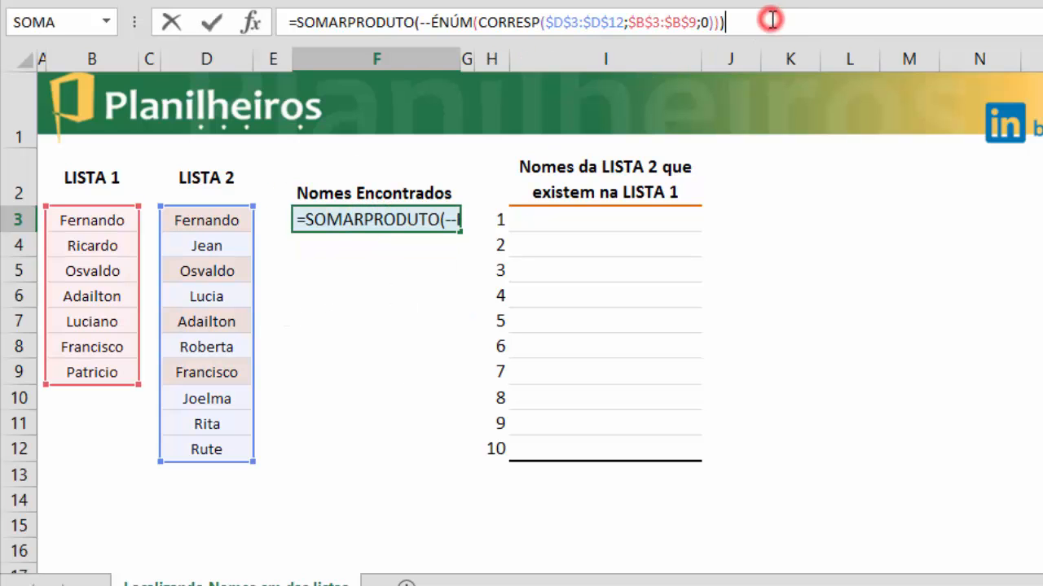
key(F9)
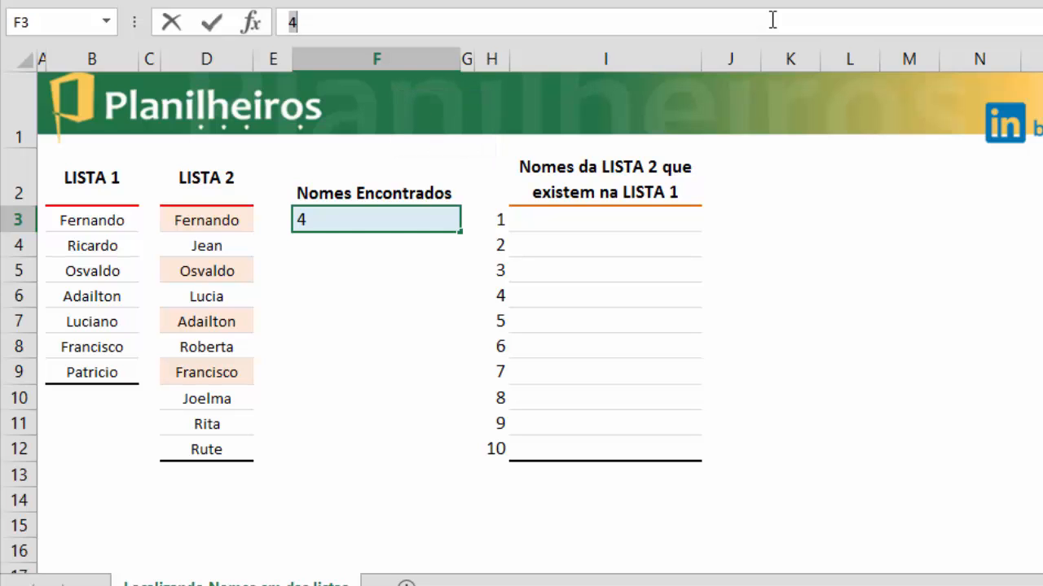
key(ctrl+z)
key(Return)
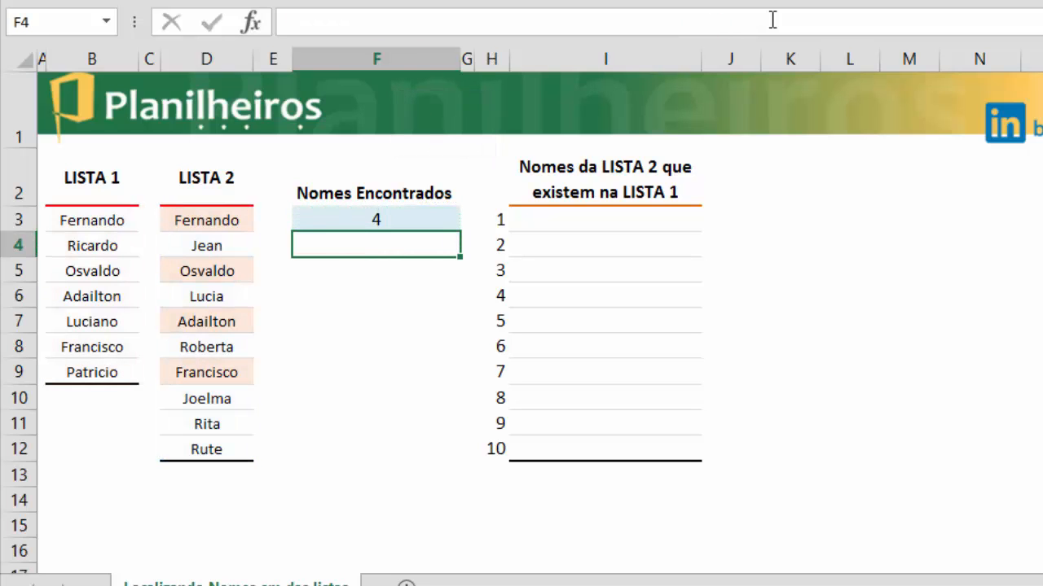
Step: Test the F3 count by replacing the LISTA 2 name in D11 with the LISTA 1 name from B7, and undo the replacement
click(375, 220)
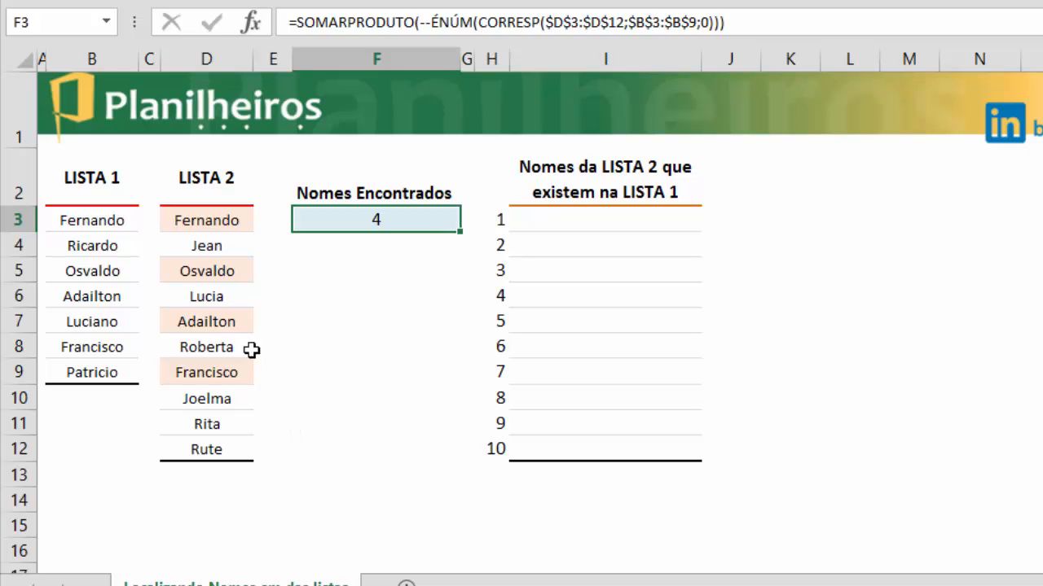
click(205, 425)
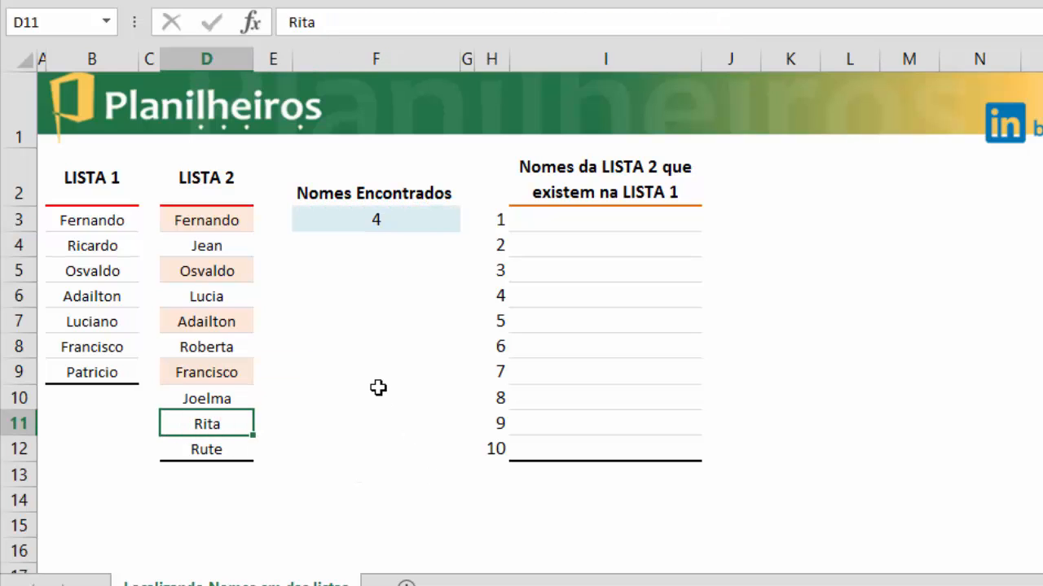
text(lUCIAN)
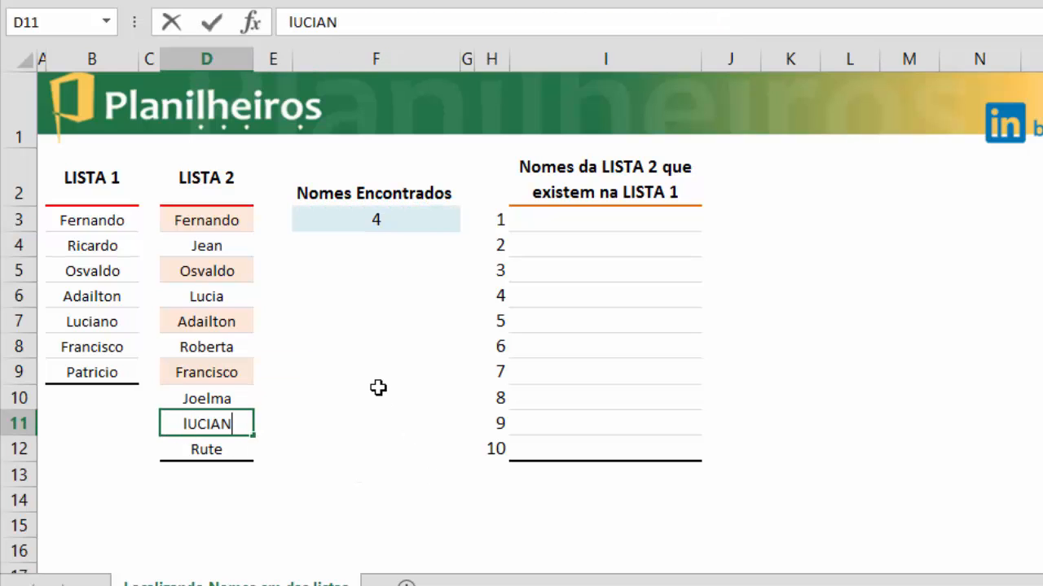
text(O)
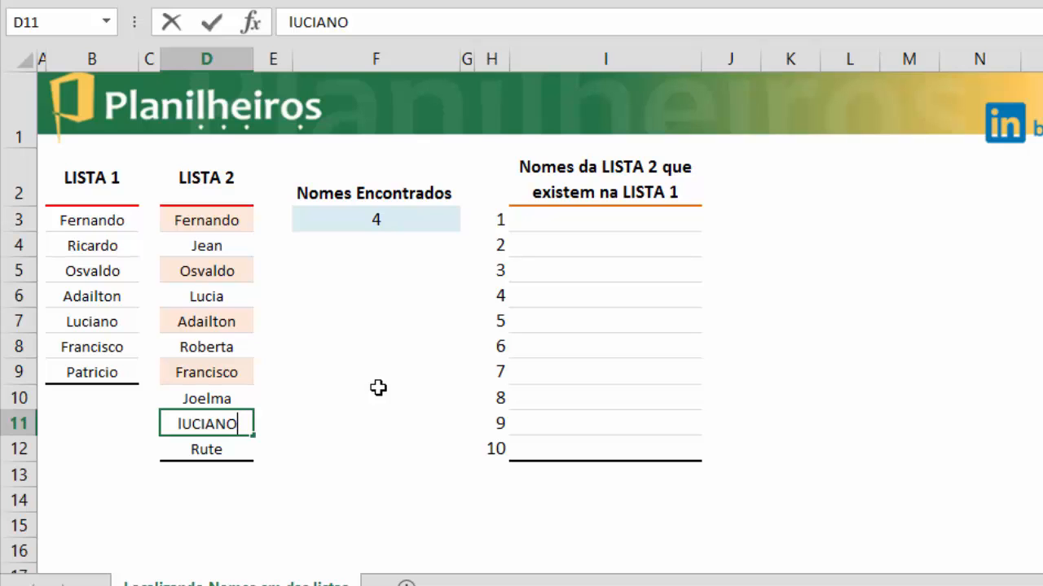
key(Return)
click(228, 424)
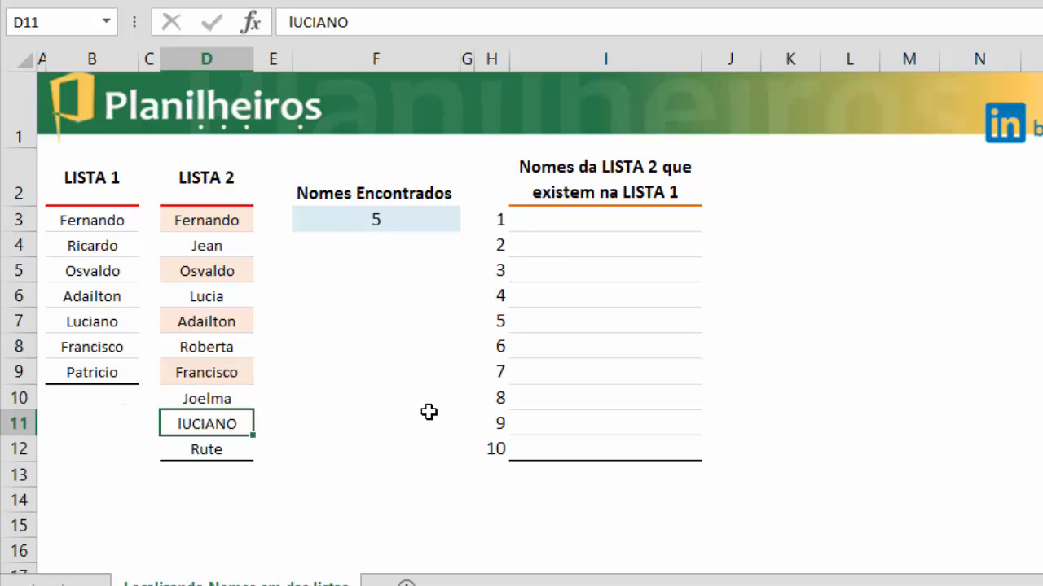
key(ctrl+z)
click(371, 393)
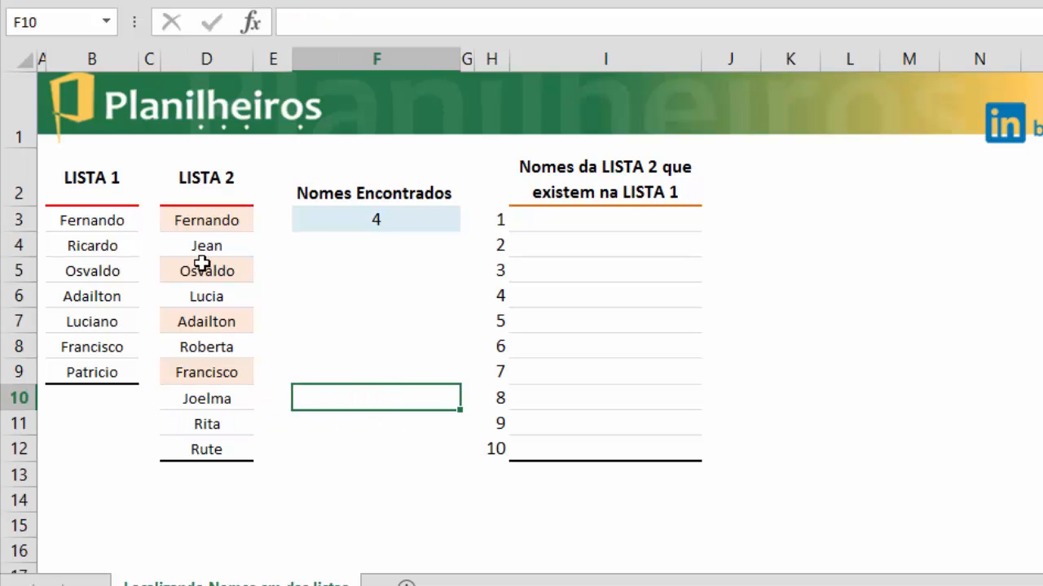
click(300, 253)
click(337, 208)
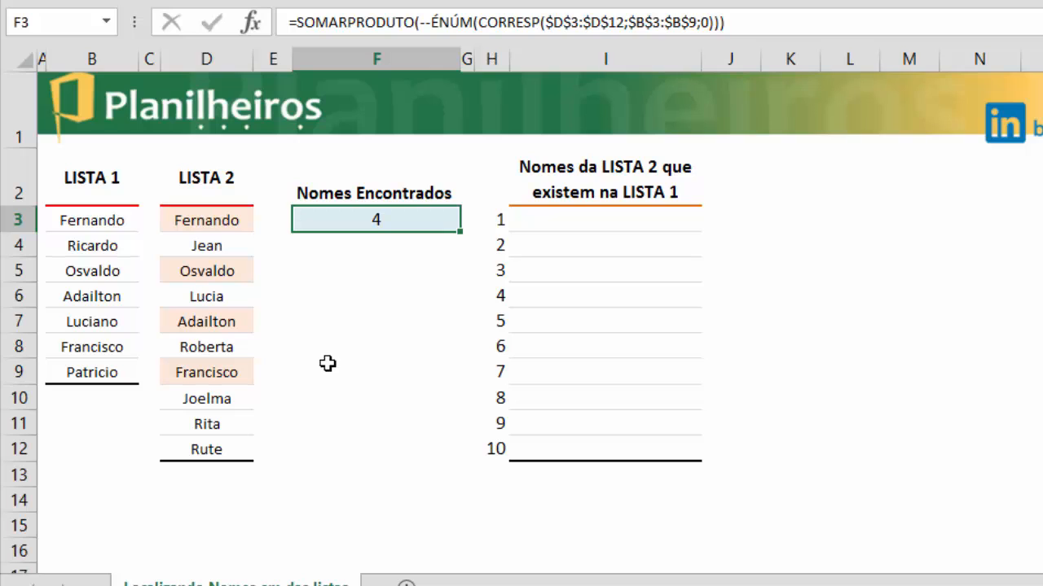
click(643, 306)
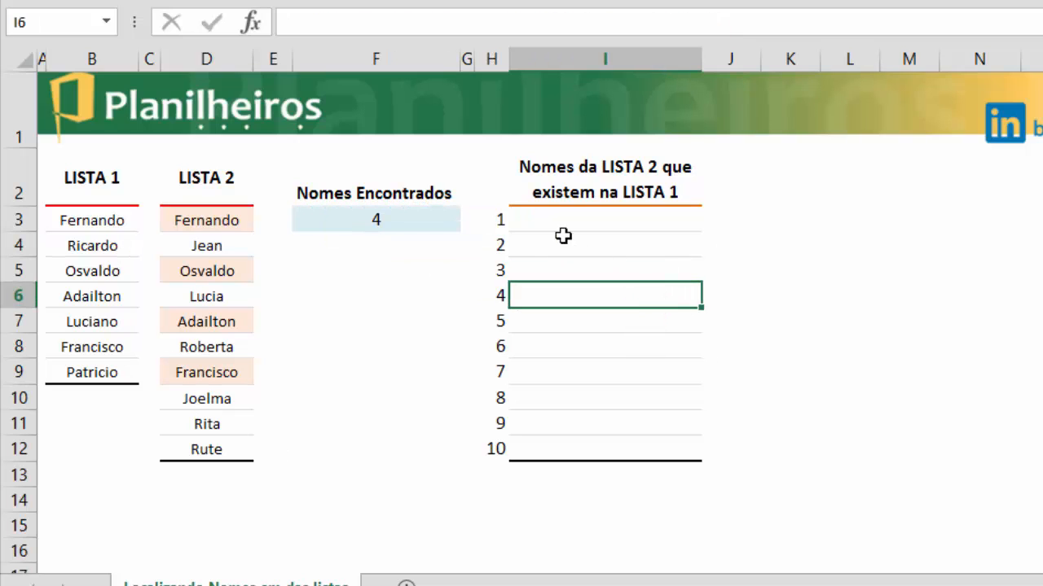
click(537, 220)
click(359, 216)
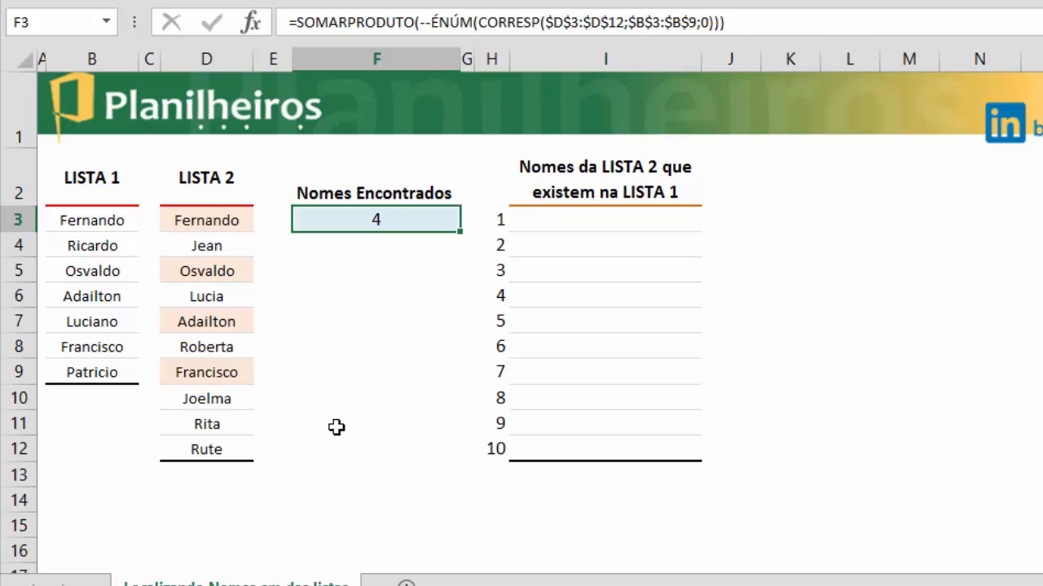
Step: Start a CORRESP formula in I3 with the absolute LISTA 2 range $D$3:$D$12 as the lookup values
click(639, 217)
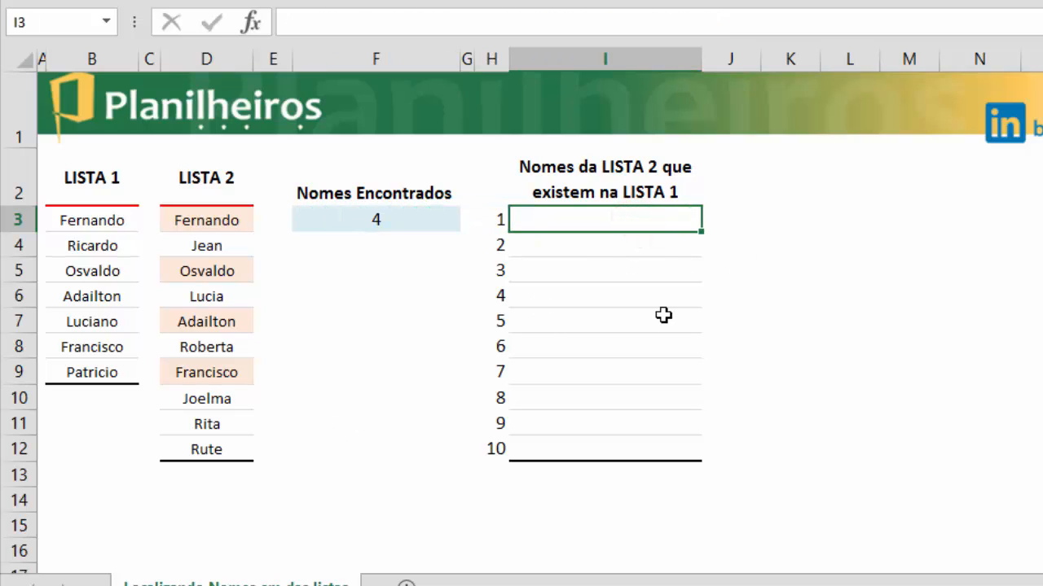
text(=corre)
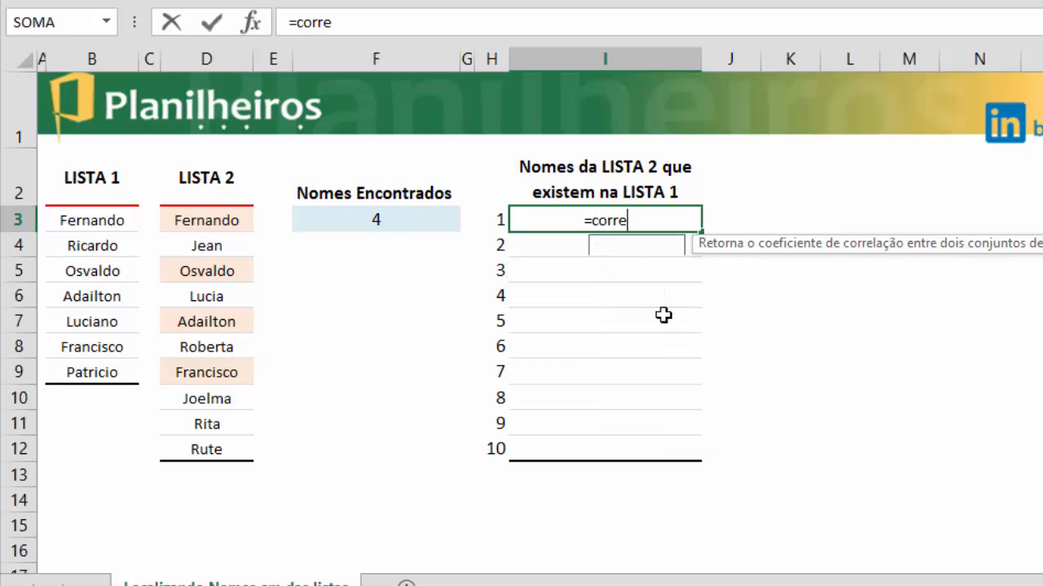
key(Tab)
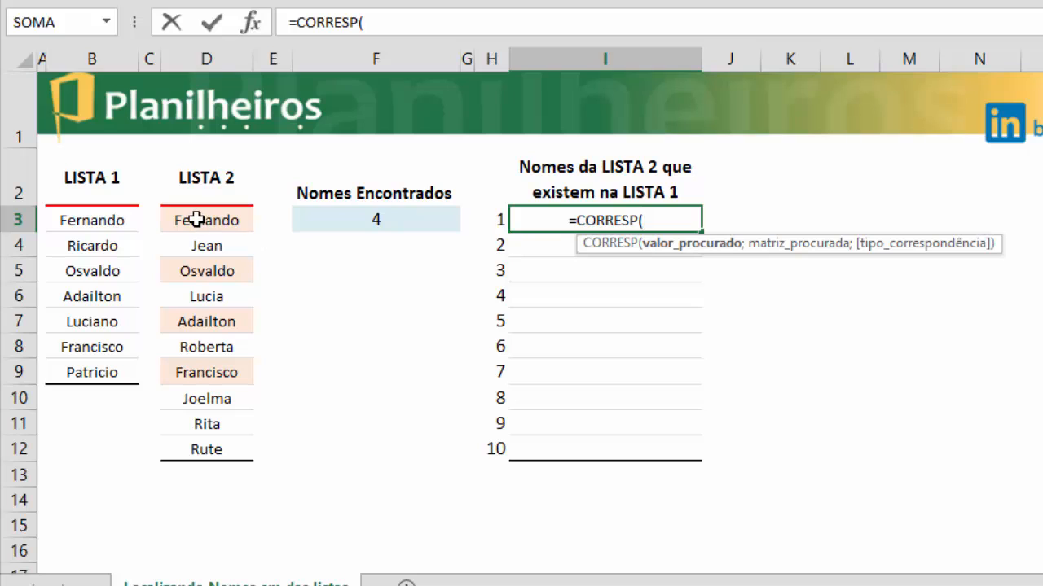
drag(197, 220, 214, 453)
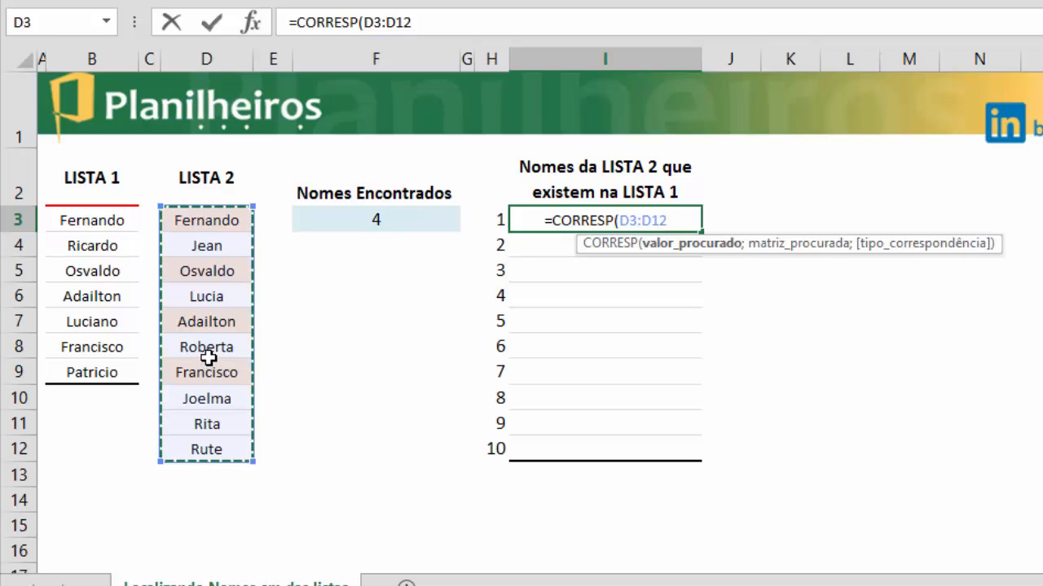
key(F4)
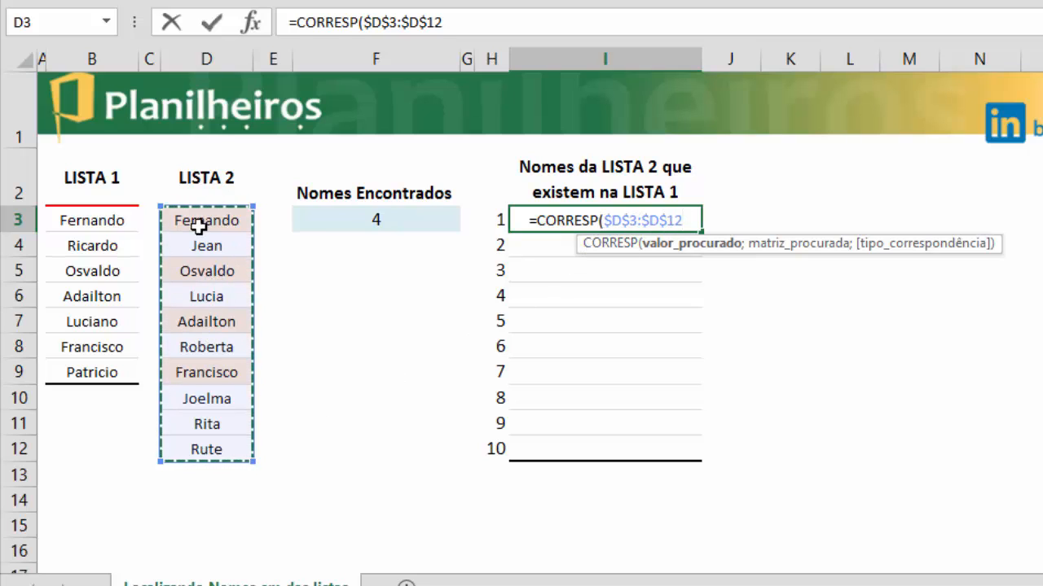
click(470, 22)
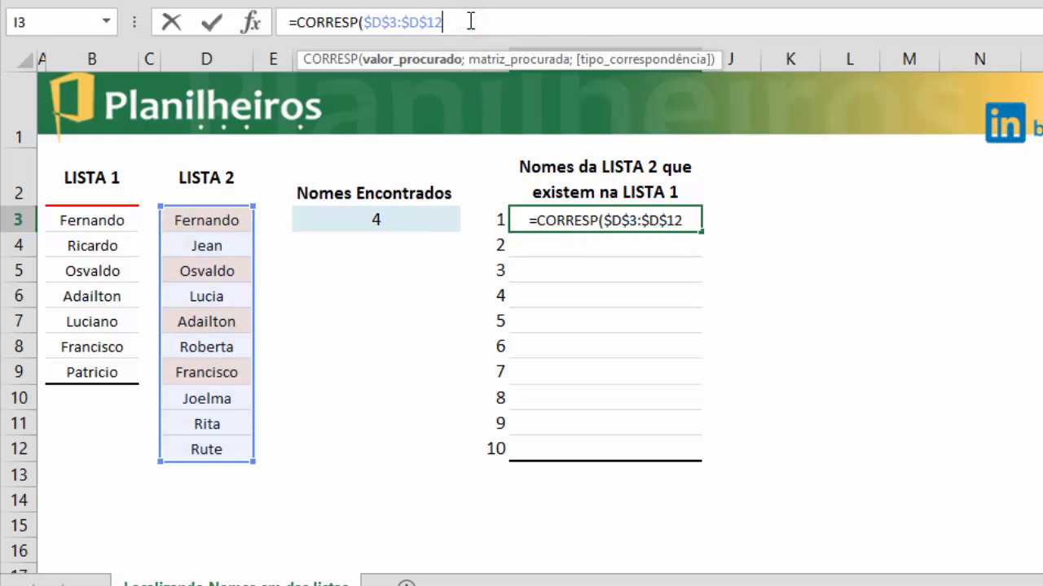
text(;)
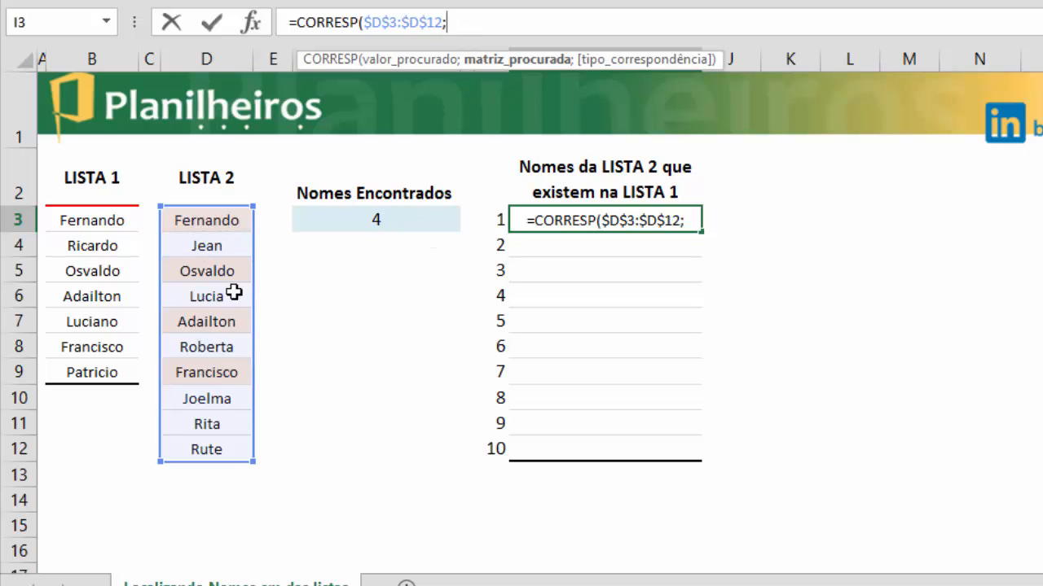
Step: Complete the I3 formula with $B$3:$B$9 as the lookup array and exact match 0: =CORRESP($D$3:$D$12;$B$3:$B$9;0)
drag(72, 224, 84, 372)
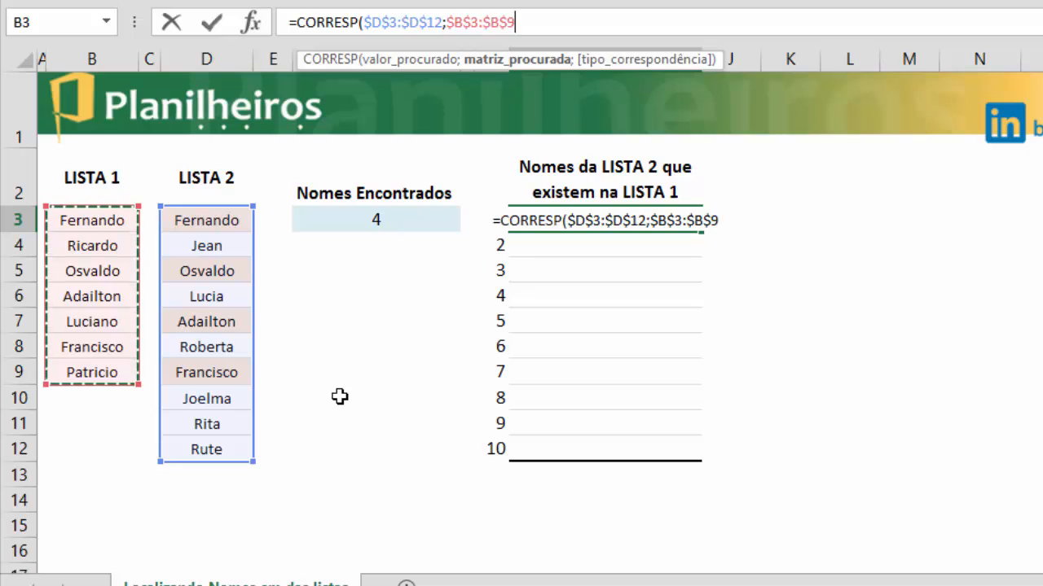
key(F4)
text(;)
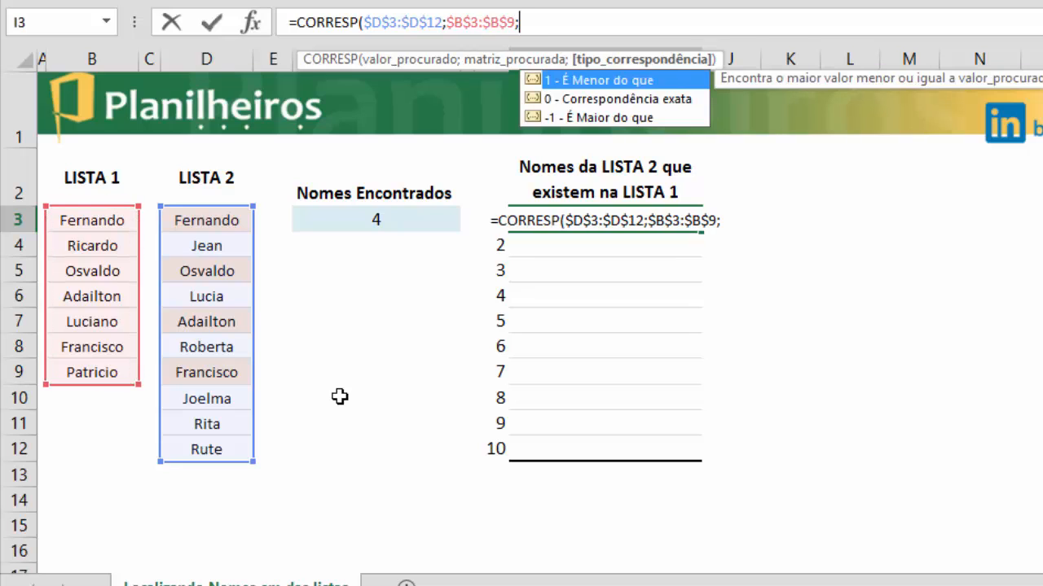
text(0)
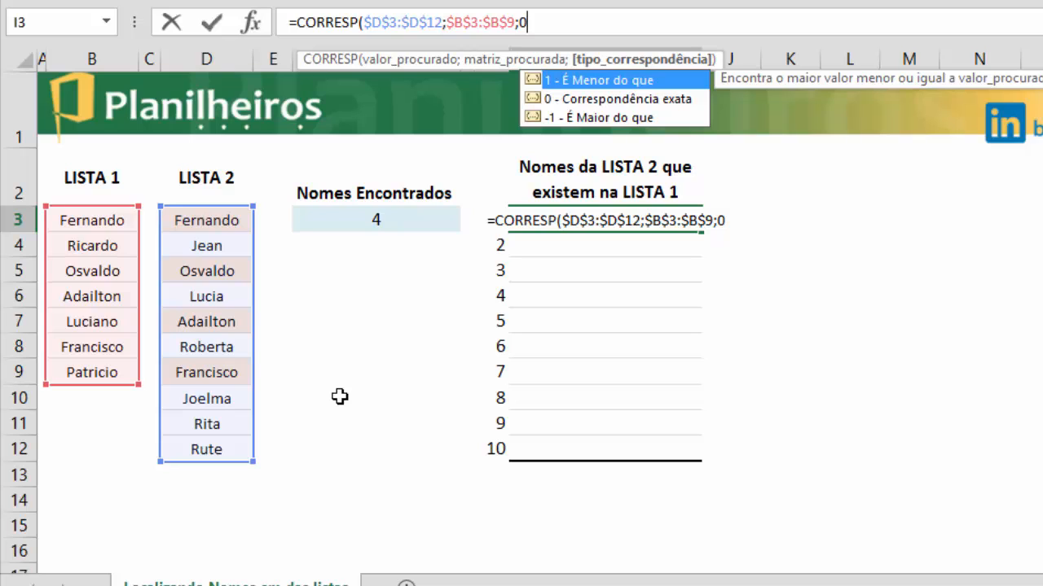
text())
key(Return)
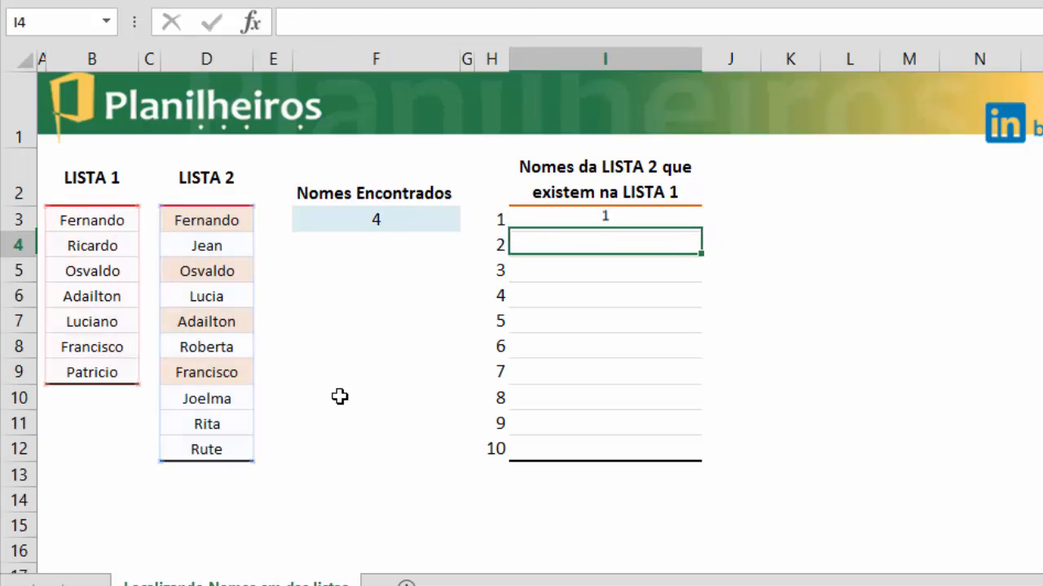
Step: Evaluate the CORRESP formula in I3 in place to compare its array with the LISTA 2 names, and undo the evaluation
click(633, 220)
click(585, 16)
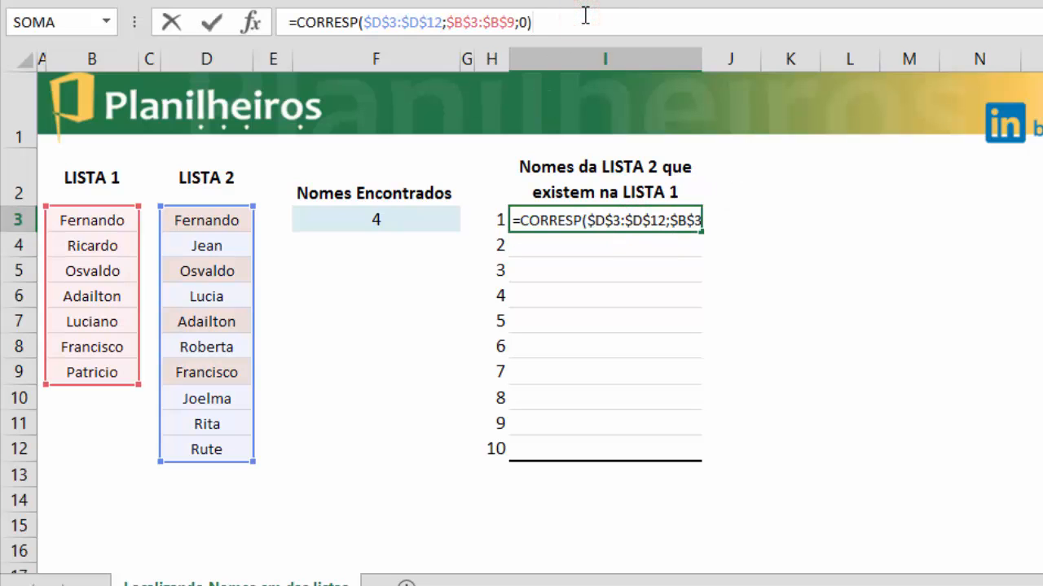
key(F9)
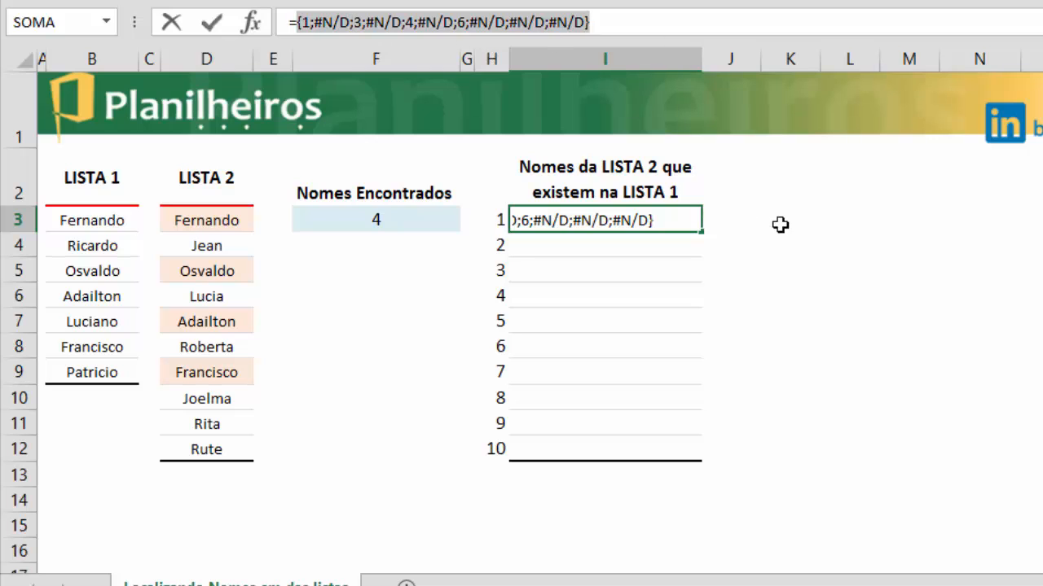
key(ctrl+z)
key(Escape)
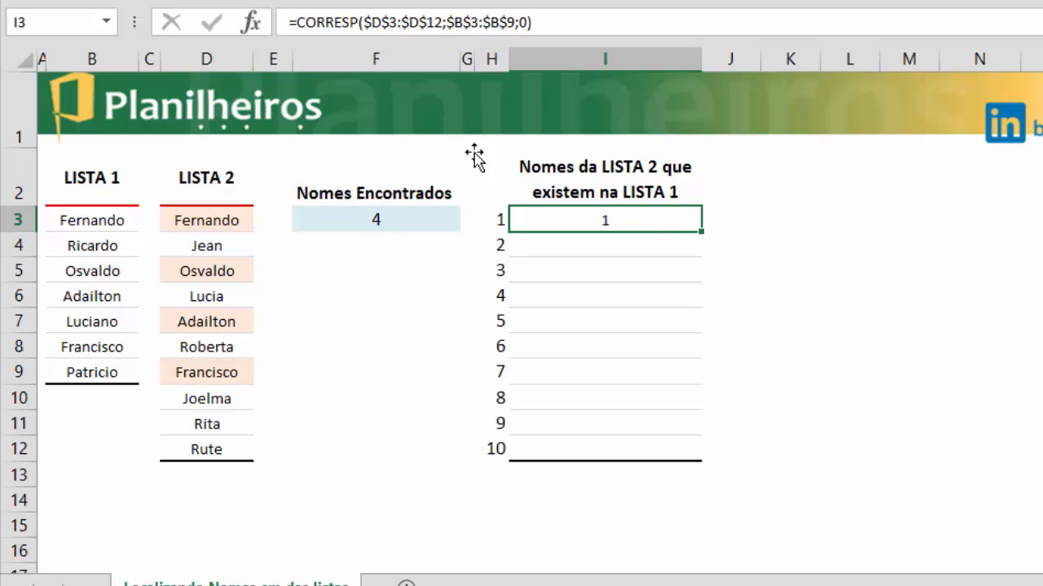
Step: Nest the CORRESP formula in I3 inside AGREGAR, using function 15 - MENOR and option 6 - Ignorar valores de erro
click(300, 22)
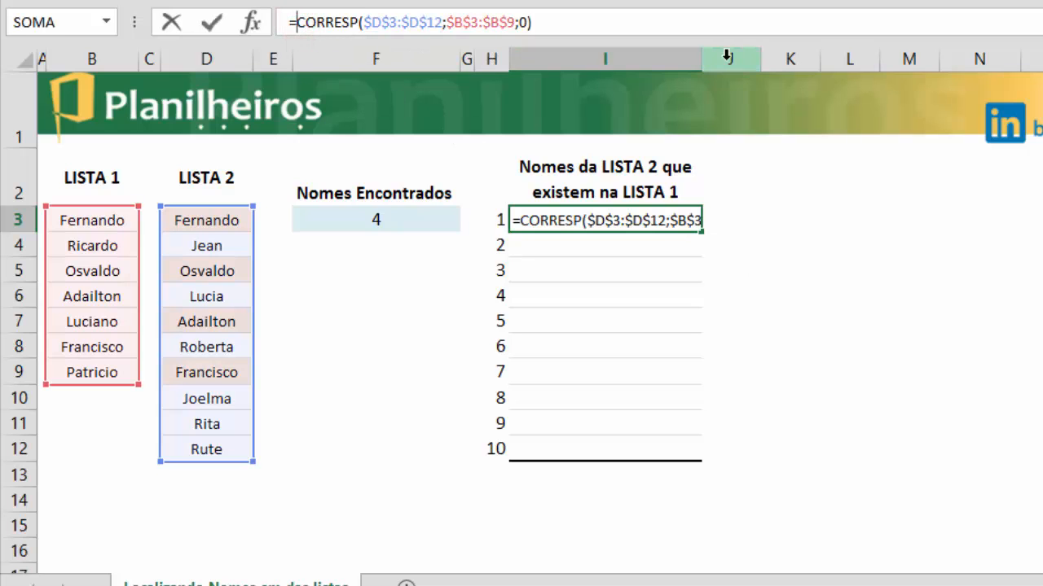
text(agre)
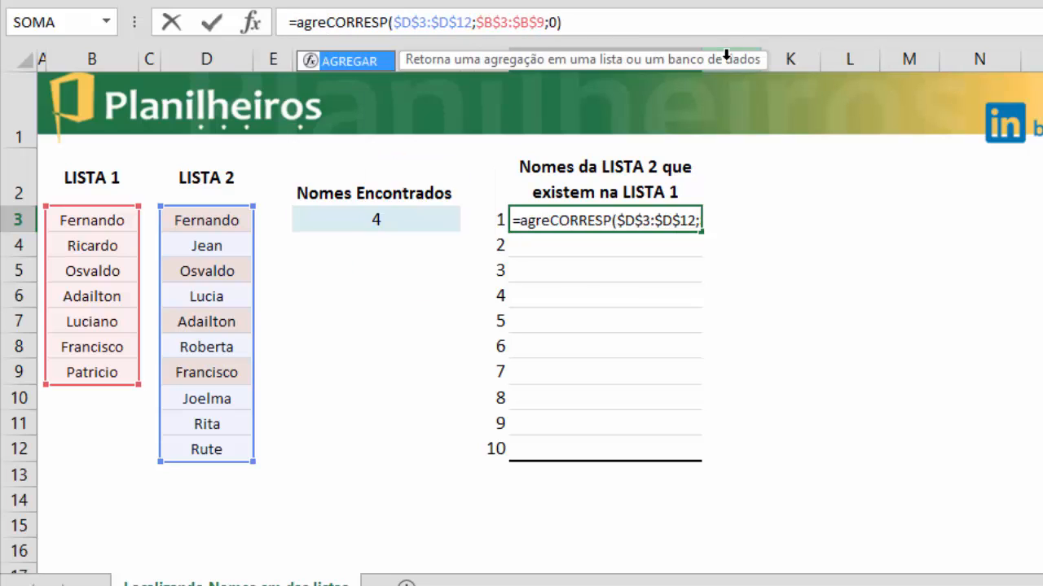
key(Tab)
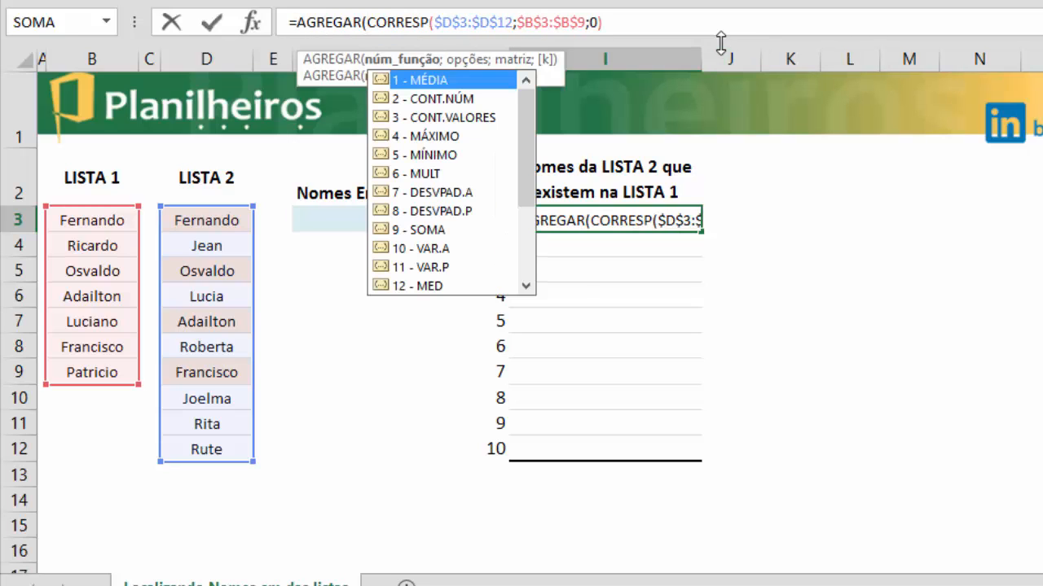
drag(523, 132, 525, 208)
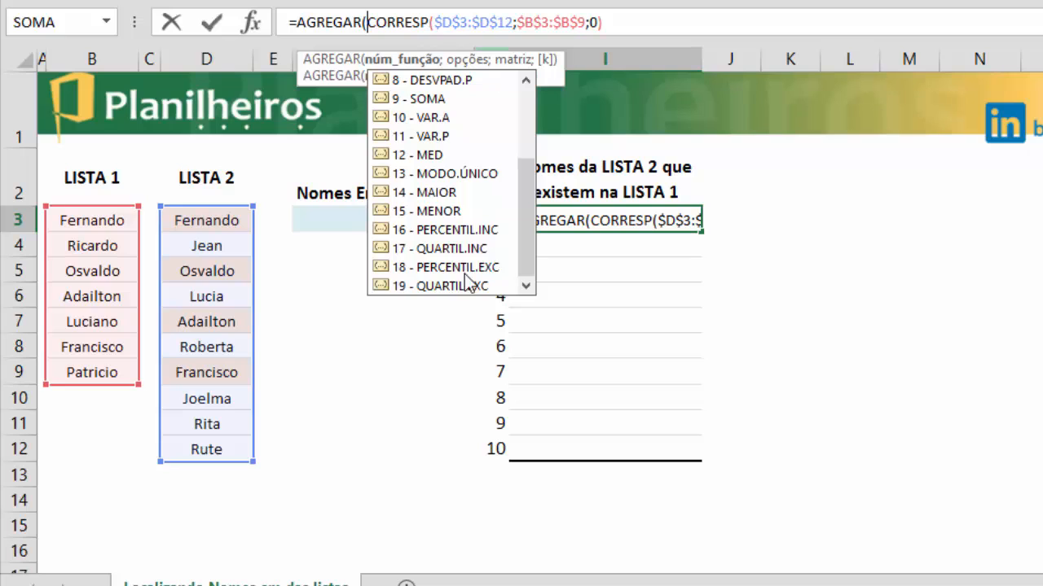
double_click(455, 214)
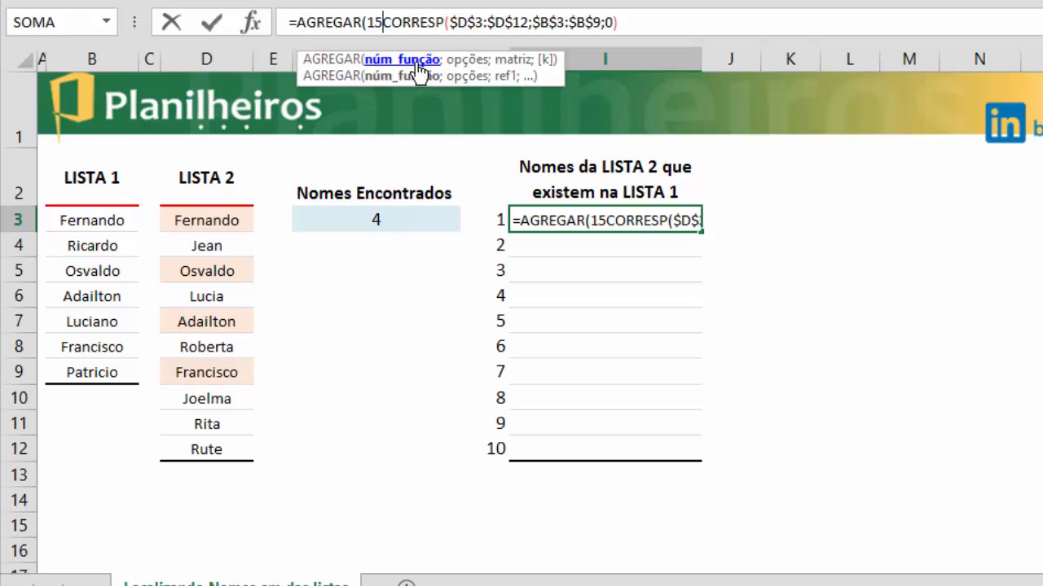
text(;)
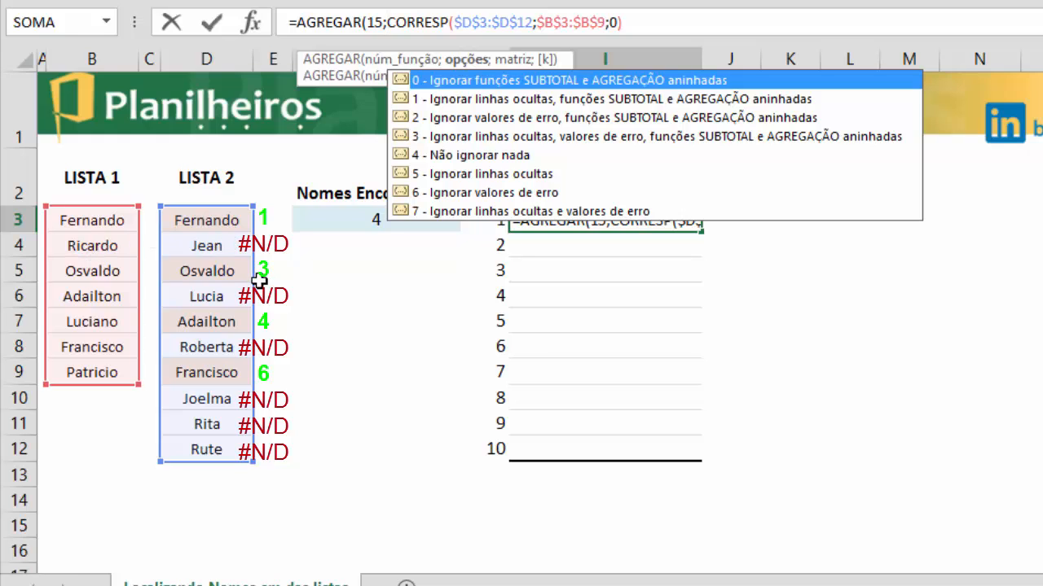
double_click(461, 194)
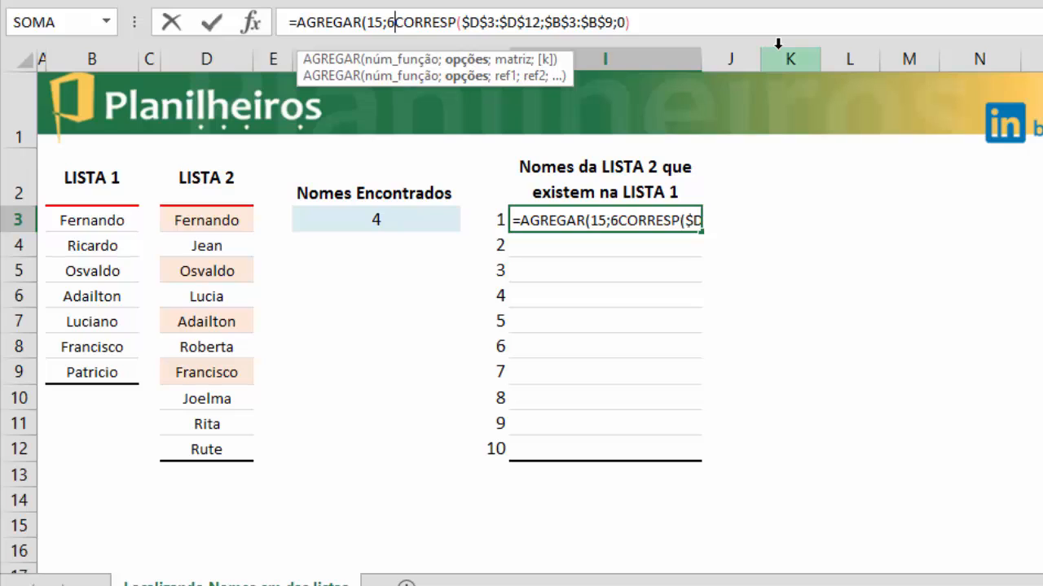
text(;)
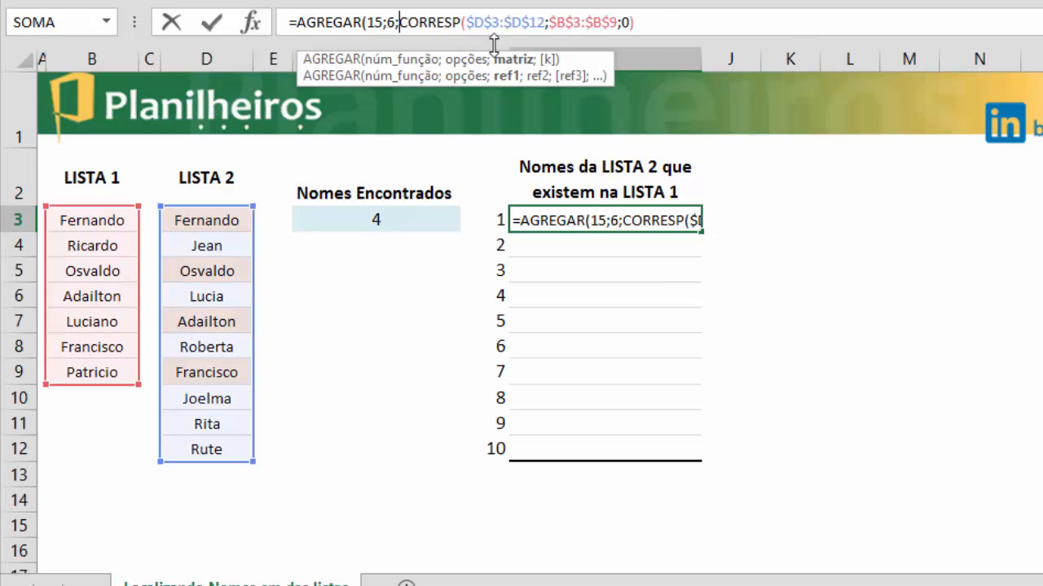
Step: Evaluate the CORRESP part of the AGREGAR formula in place to inspect its array, and undo the evaluation
key(shift+End)
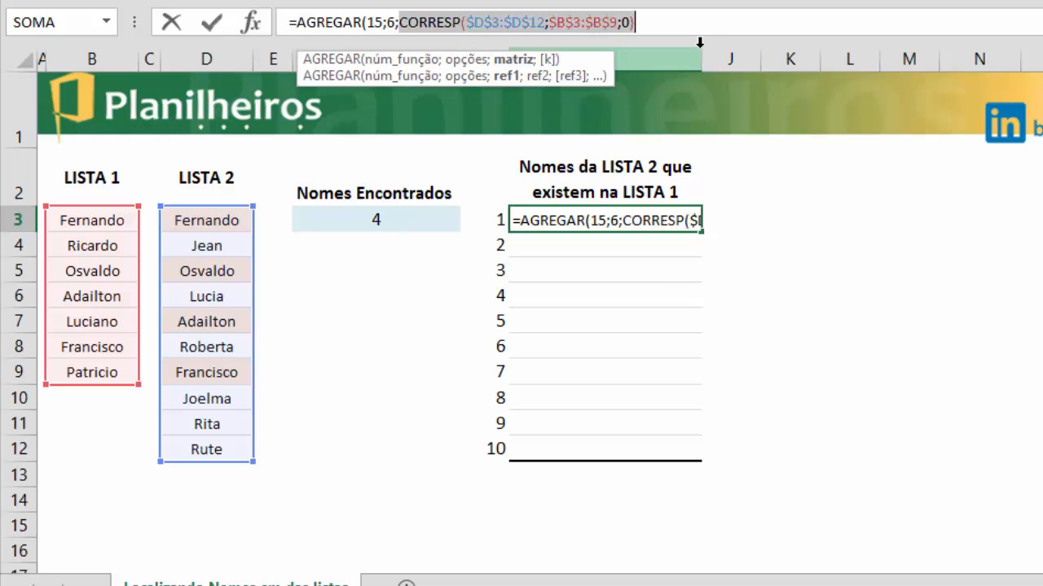
key(F9)
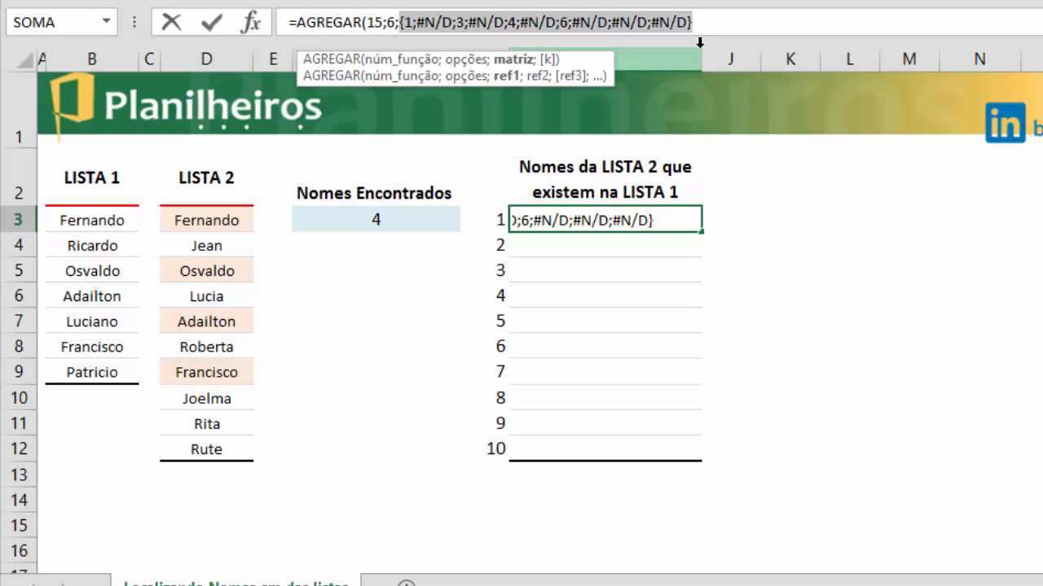
key(ctrl+z)
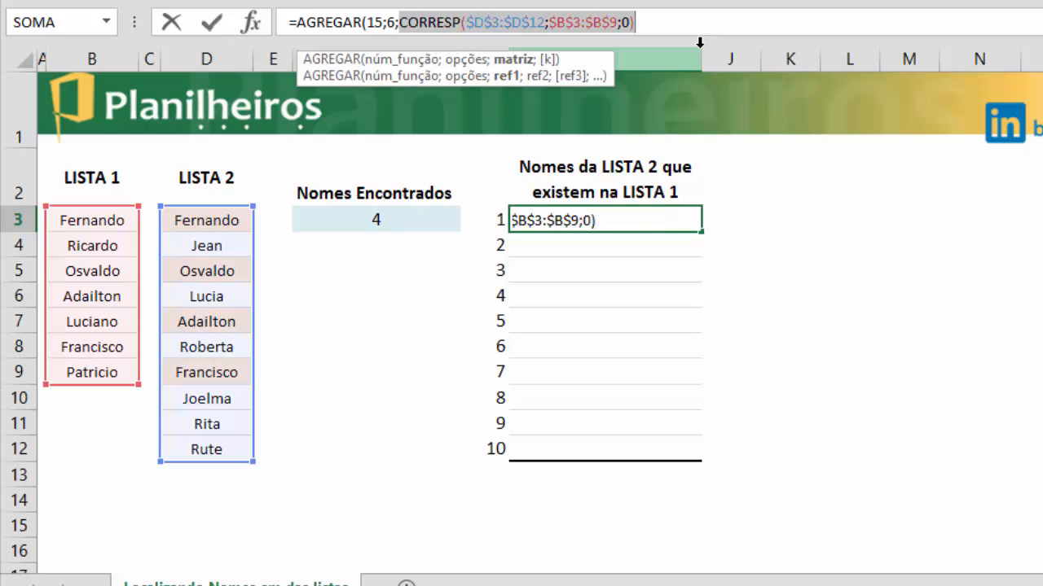
Step: Complete the I3 formula with H3 as the k argument: =AGREGAR(15;6;CORRESP($D$3:$D$12;$B$3:$B$9;0);H3)
click(656, 23)
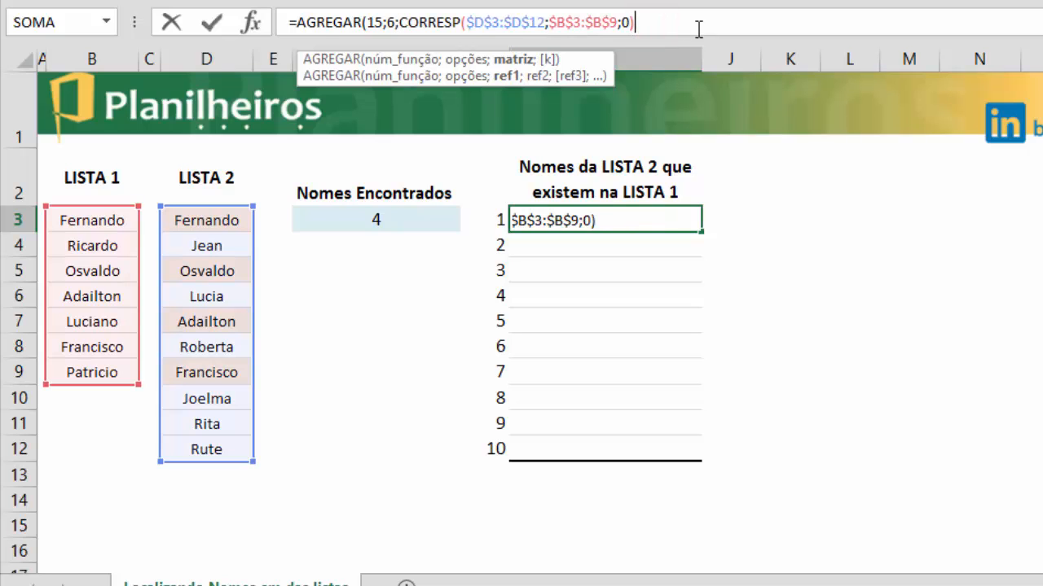
text(;)
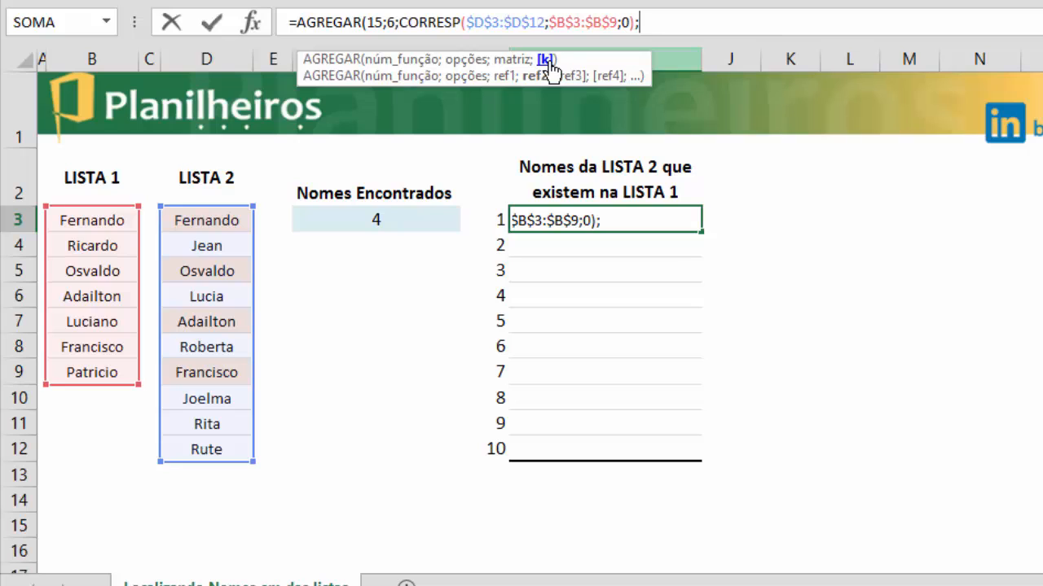
drag(595, 65, 691, 98)
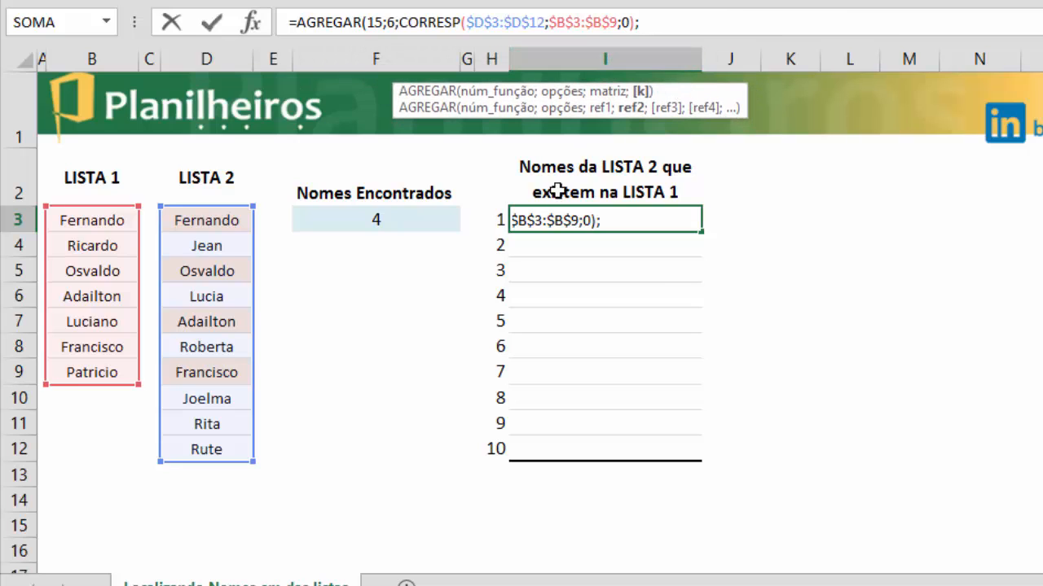
click(498, 220)
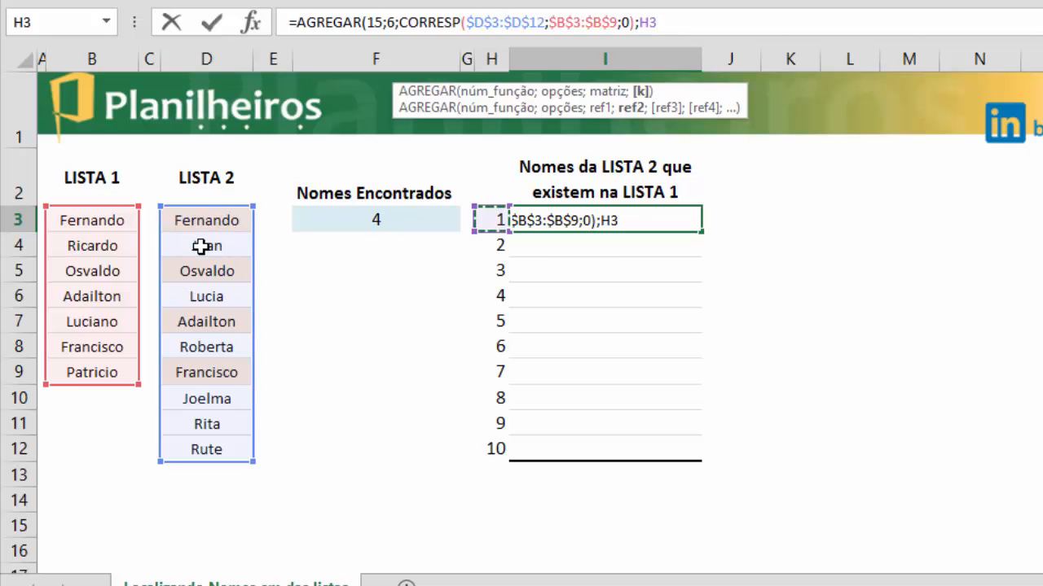
click(688, 19)
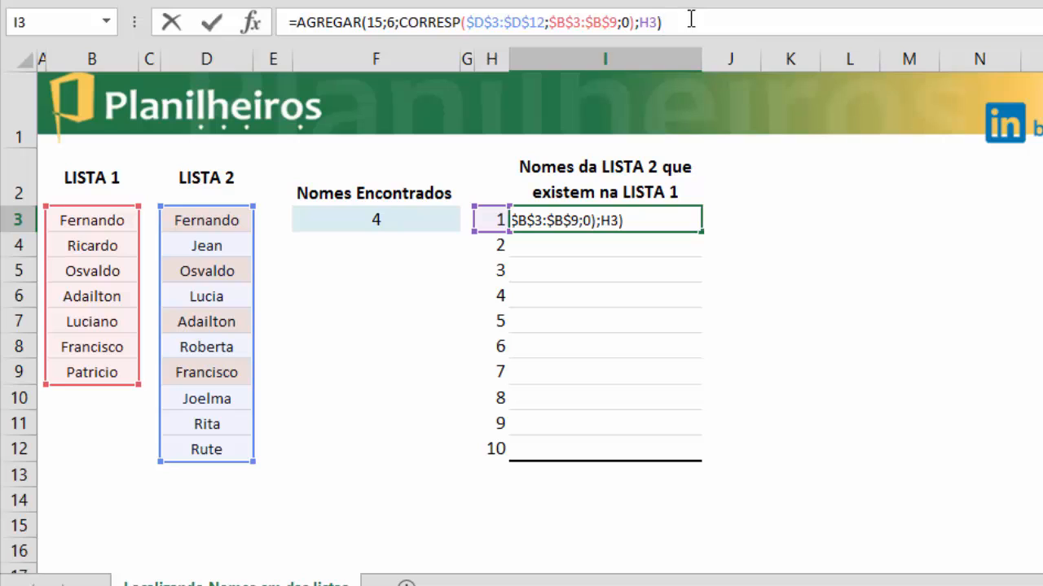
key(Return)
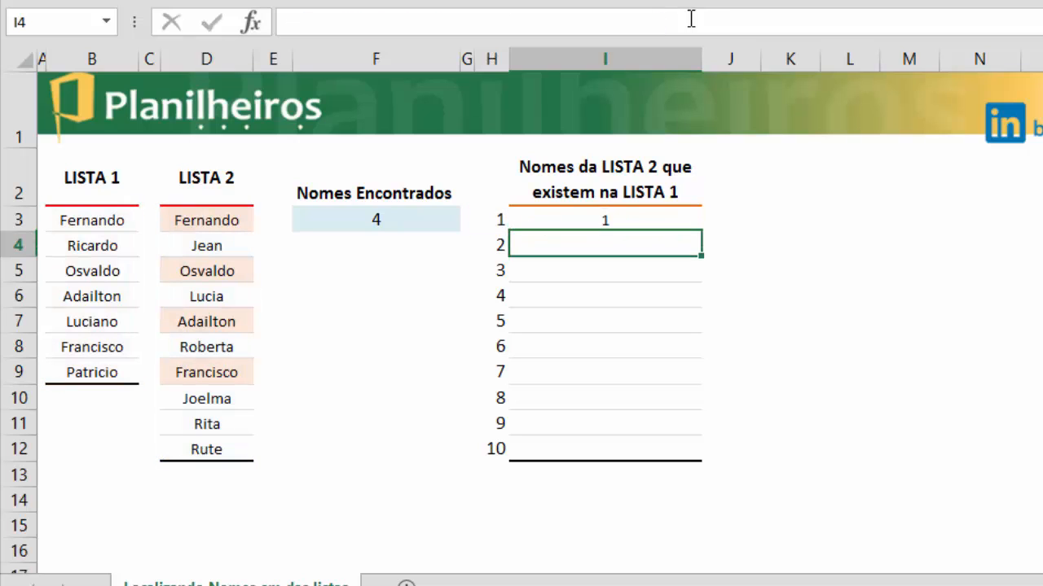
Step: Evaluate the whole AGREGAR formula in I3 in place to check its result, and discard the evaluation
click(673, 221)
click(706, 10)
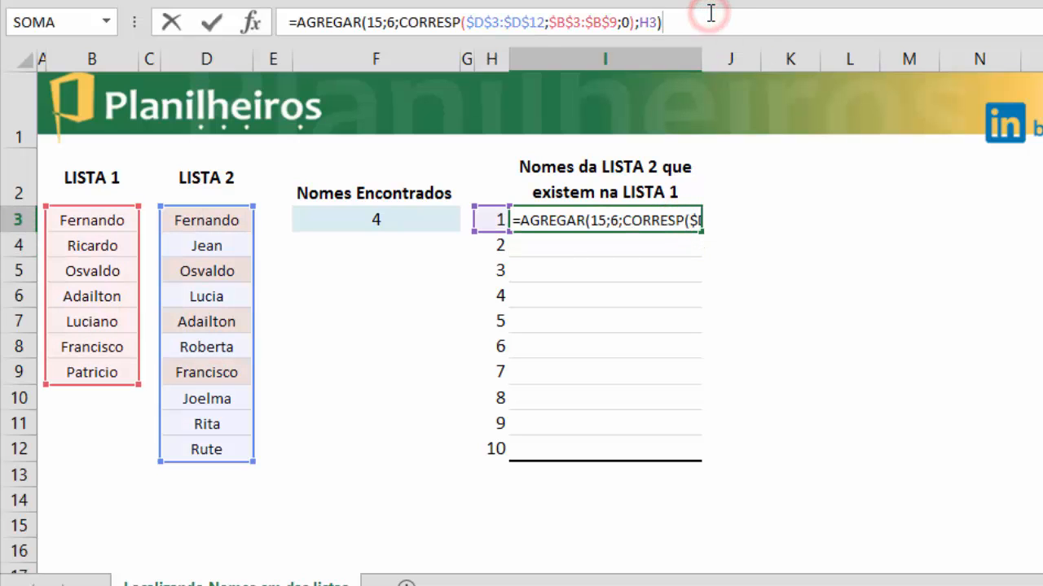
key(F9)
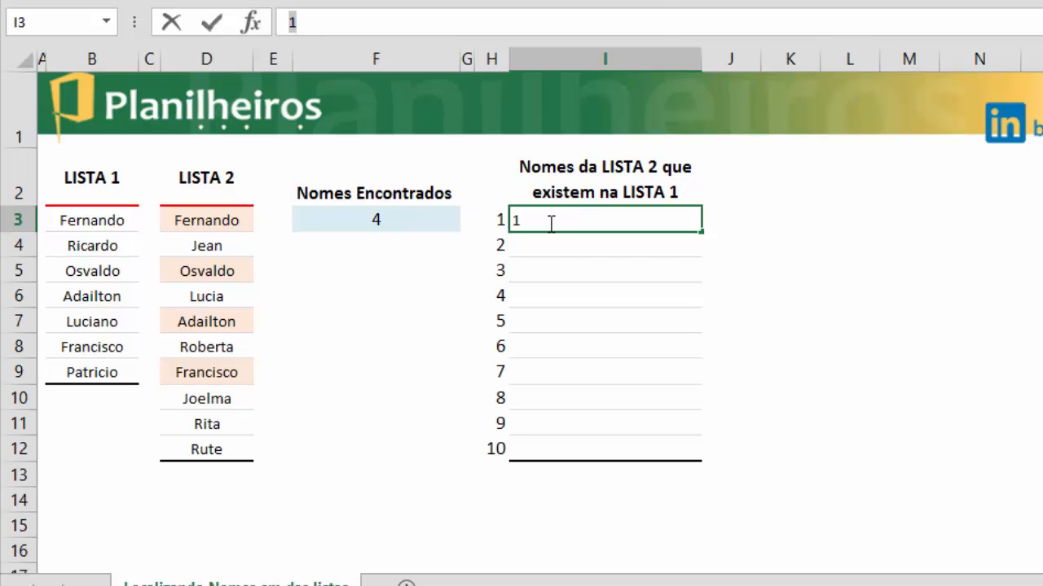
key(ctrl+z)
key(Escape)
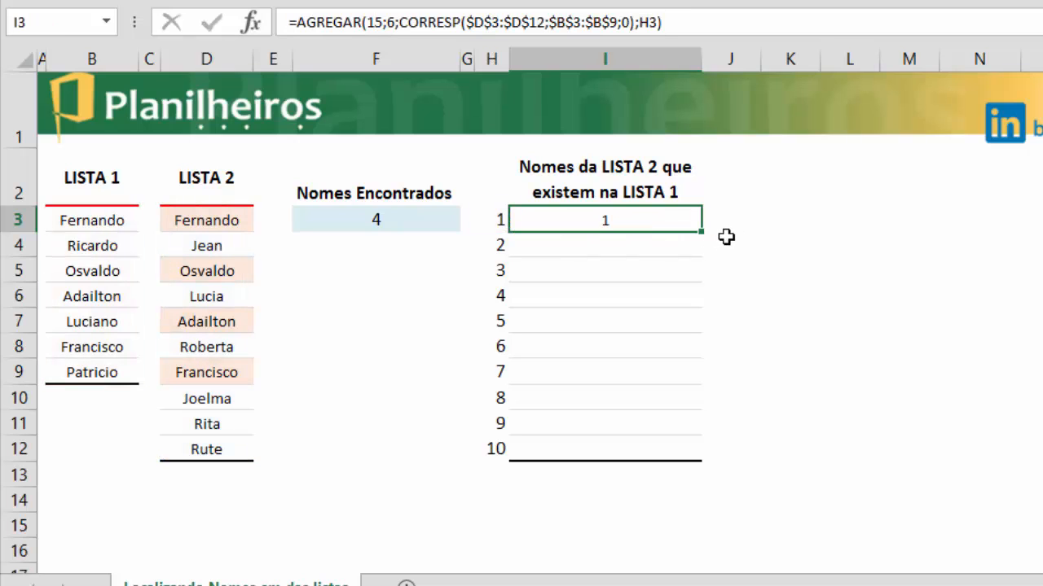
Step: Fill the I3 formula down to I12 without copying the formatting
drag(703, 234, 687, 463)
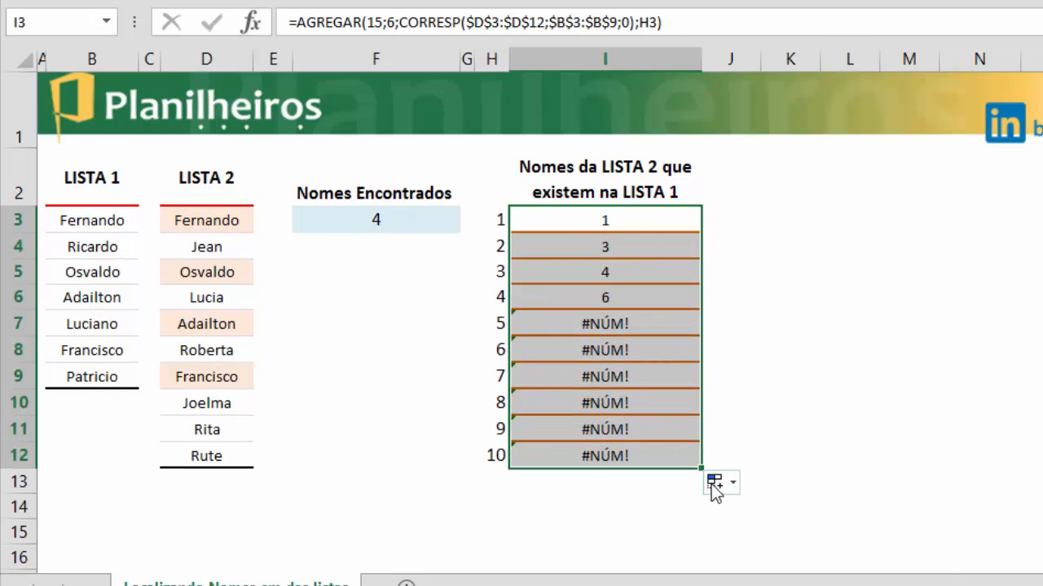
click(714, 482)
click(758, 574)
click(933, 331)
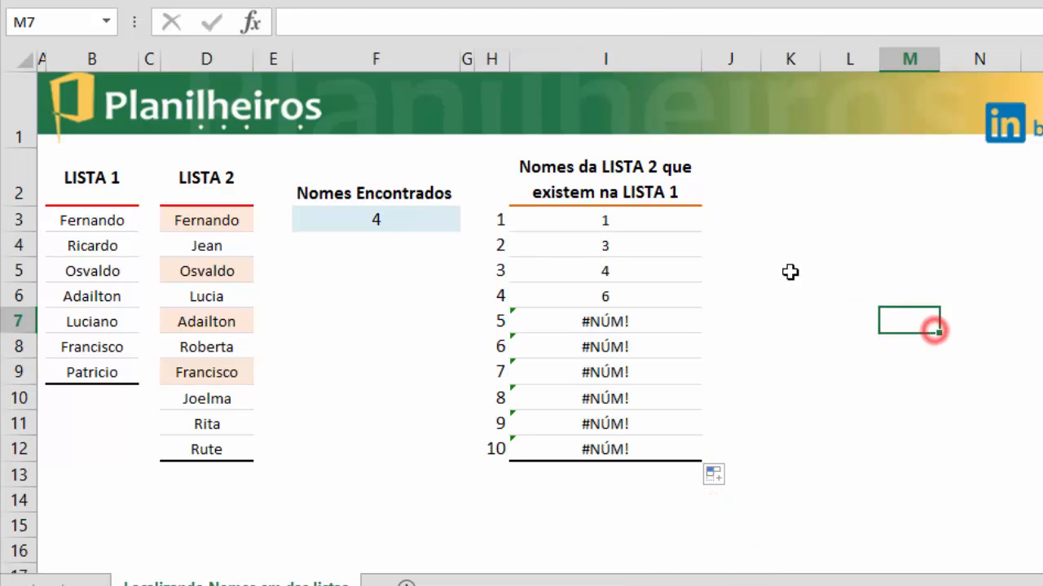
Step: Compare the positions returned in I3:I6 with the matching names in LISTA 1 and LISTA 2
click(614, 220)
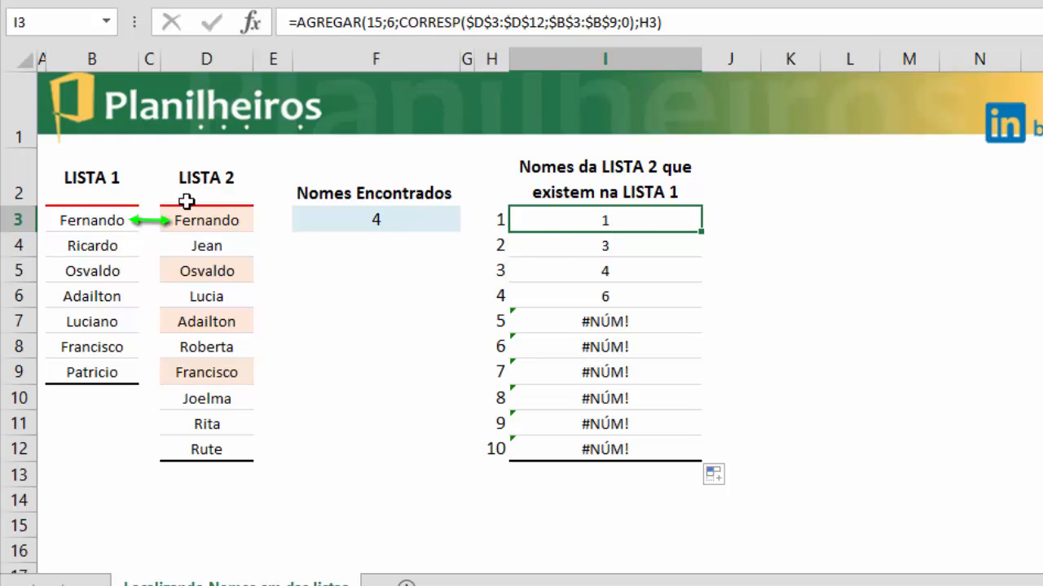
click(81, 216)
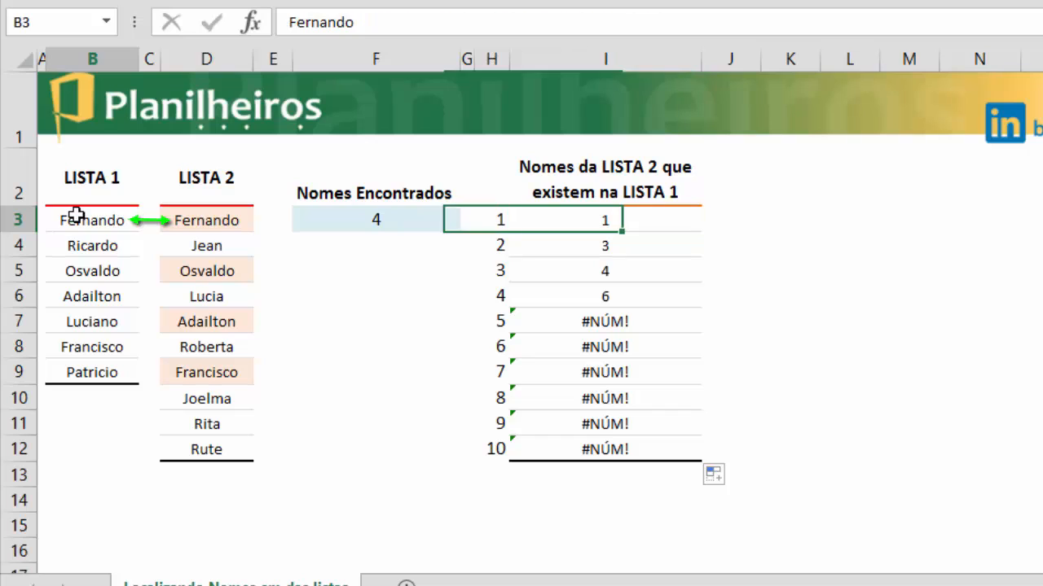
click(642, 247)
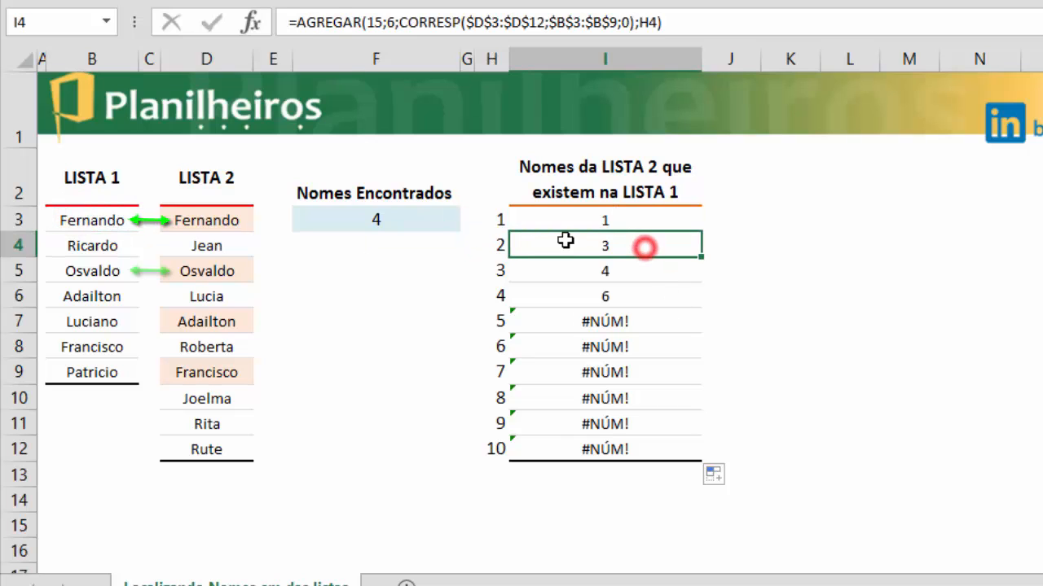
click(85, 270)
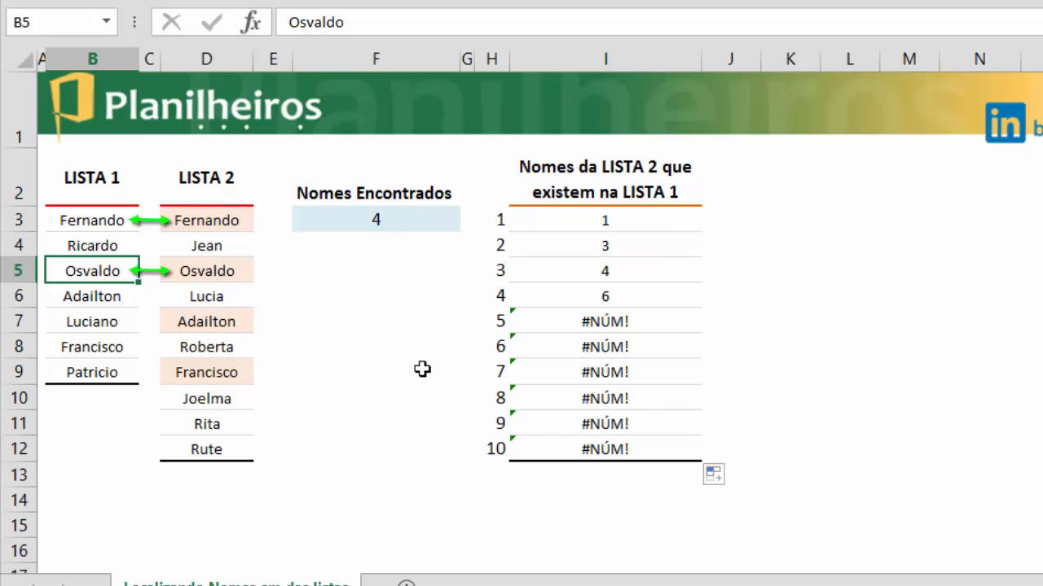
click(649, 270)
click(83, 294)
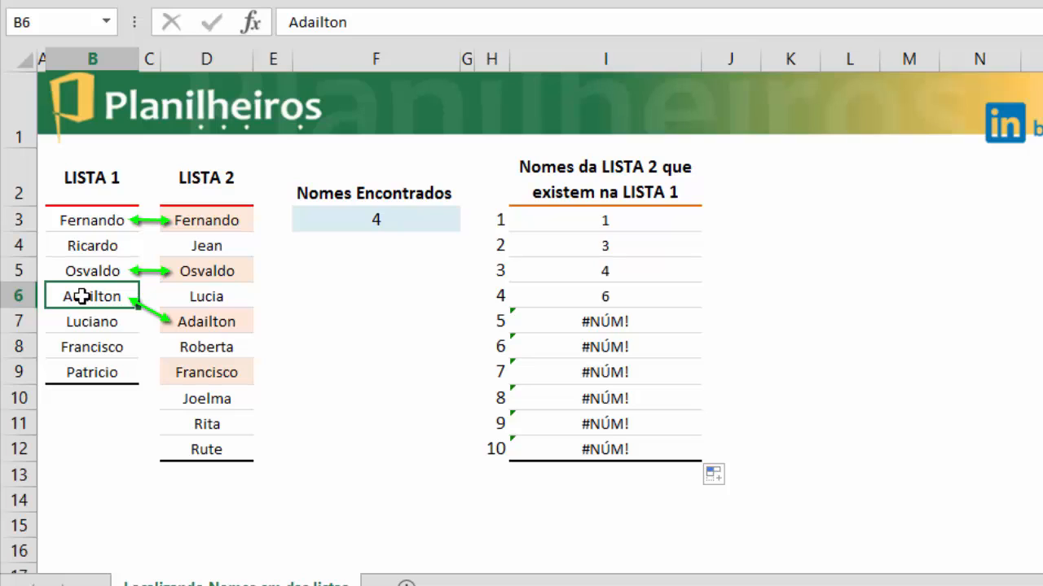
click(225, 325)
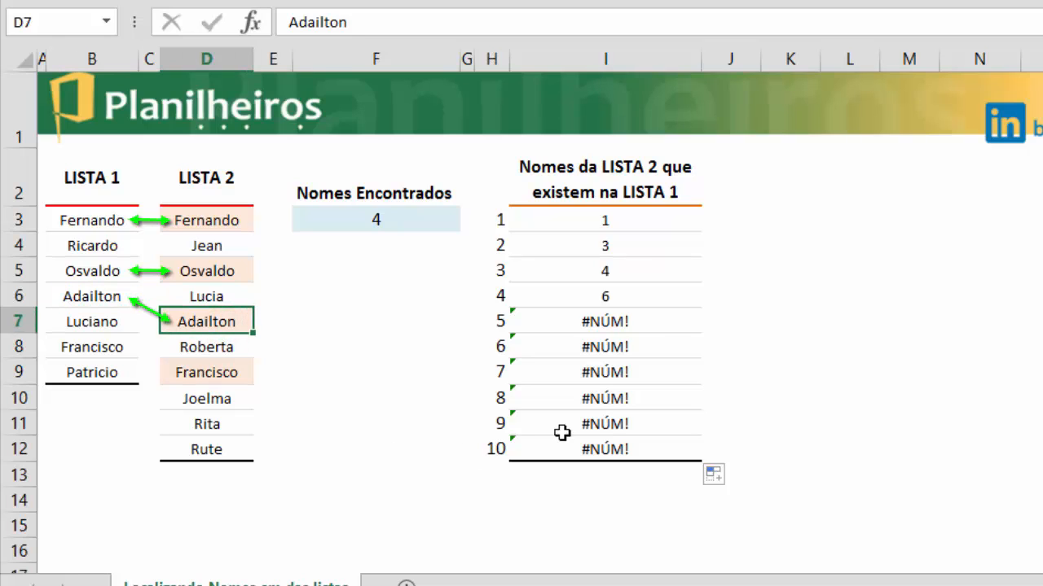
click(626, 297)
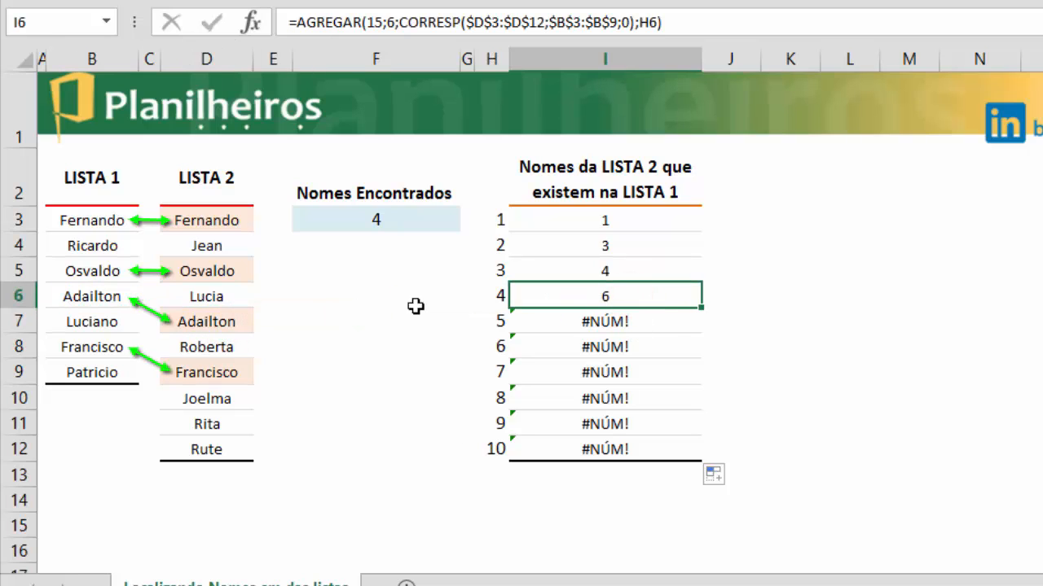
click(96, 345)
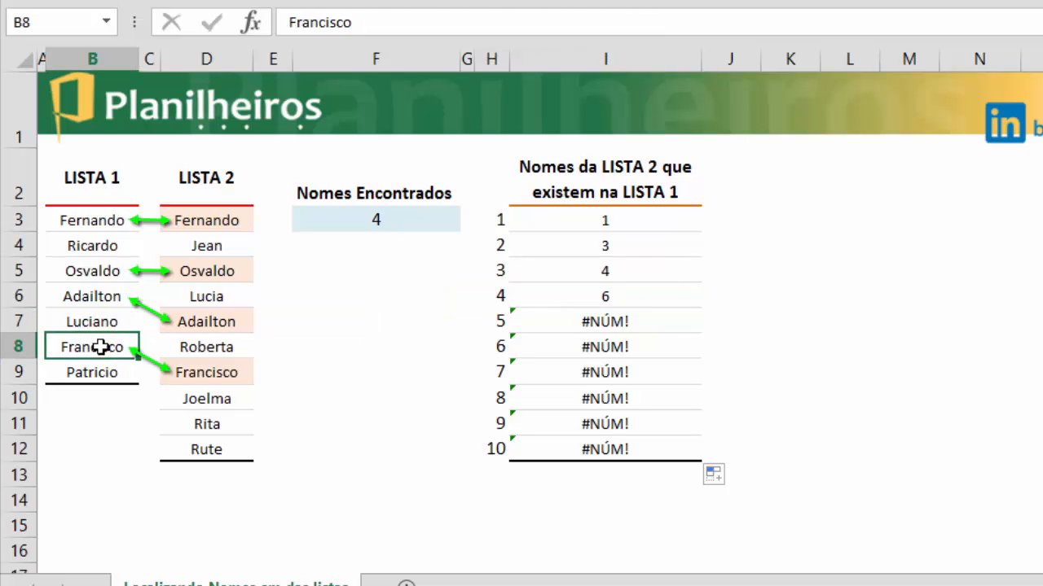
click(221, 375)
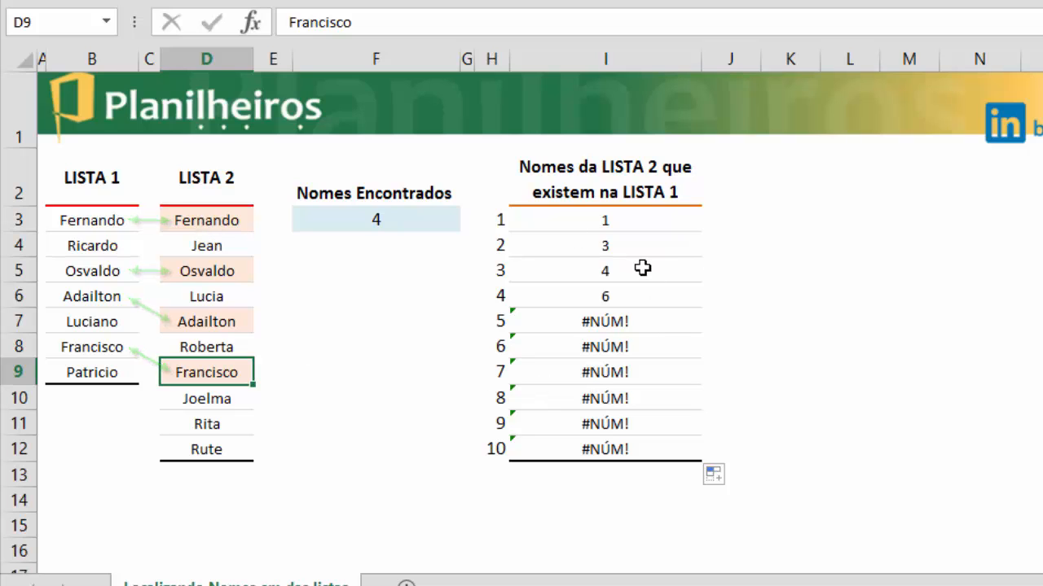
Step: Wrap the AGREGAR formula in I3 in an ÍNDICE function with $B$3:$B$9 as the array and AGREGAR as the row number
click(621, 221)
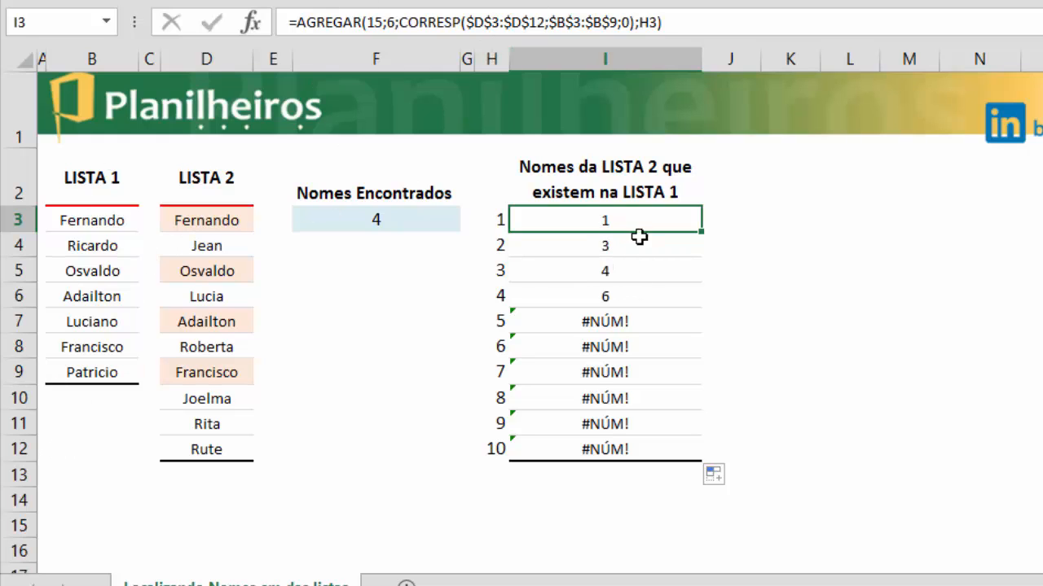
click(296, 21)
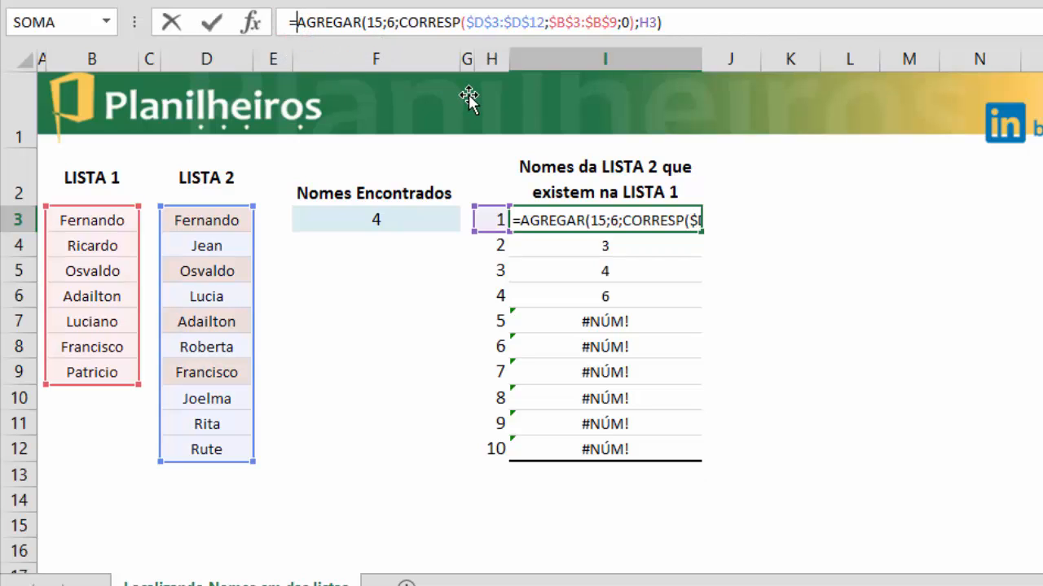
text(índice()
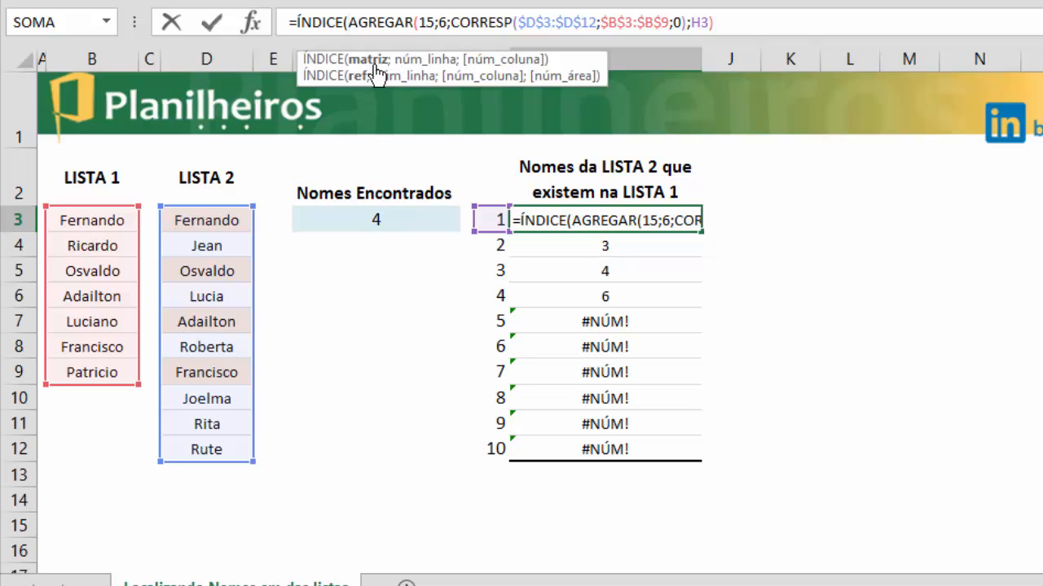
drag(89, 221, 88, 391)
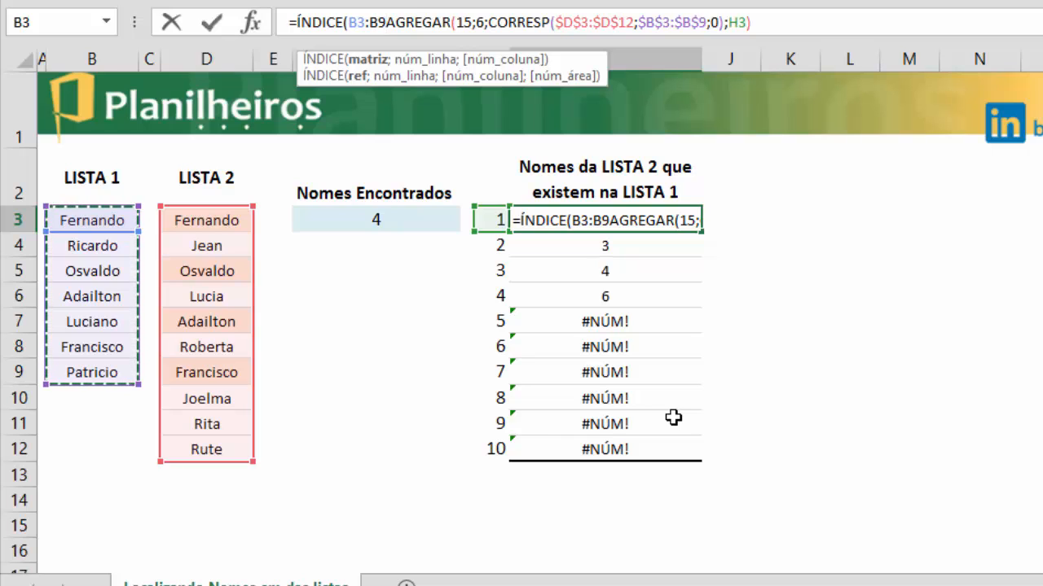
key(F4)
text(;)
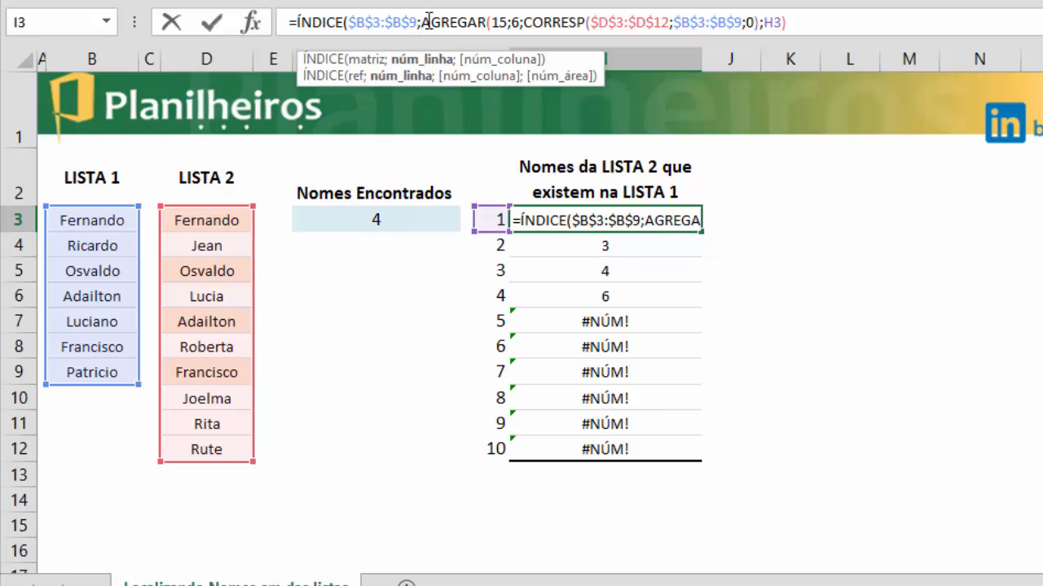
click(415, 60)
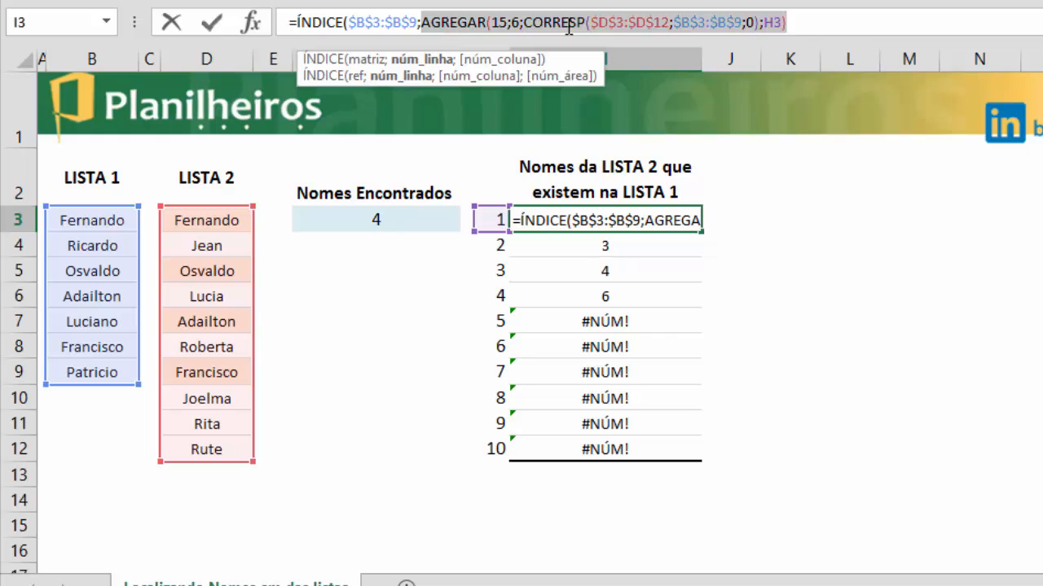
click(835, 24)
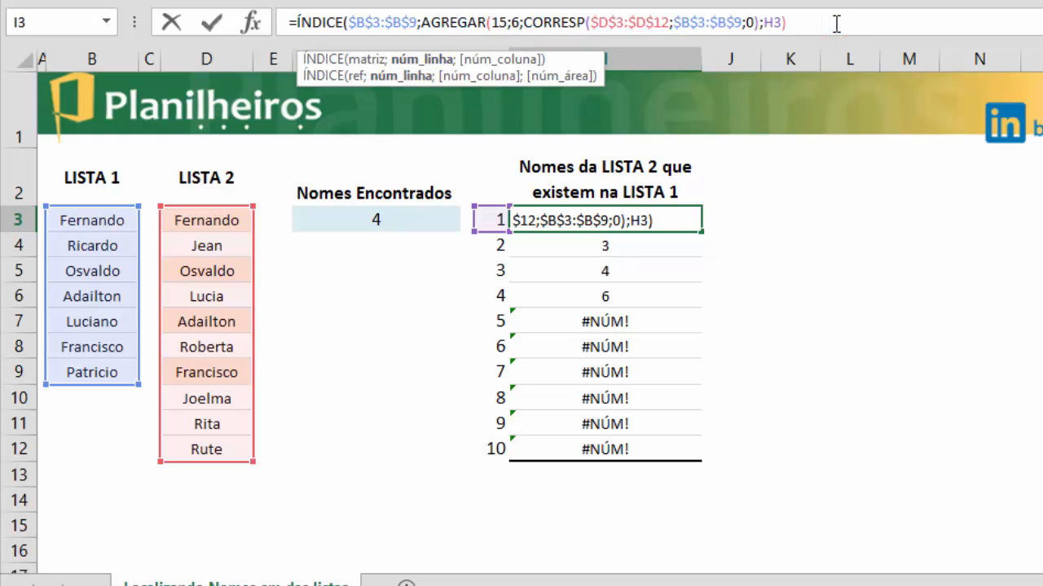
text())
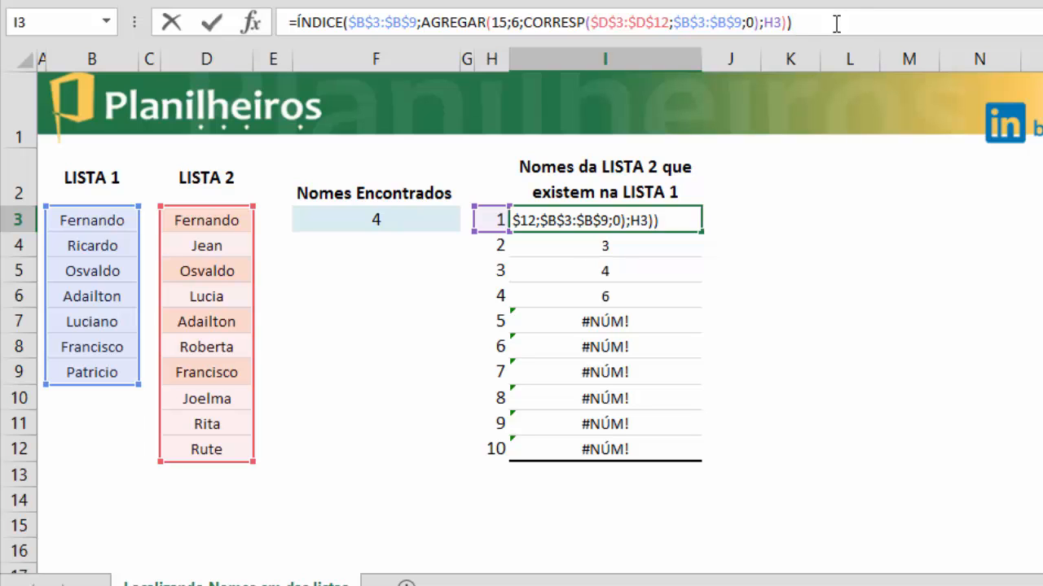
key(Return)
Step: Fill the ÍNDICE formula from I3 down to I12 without copying the formatting
click(658, 218)
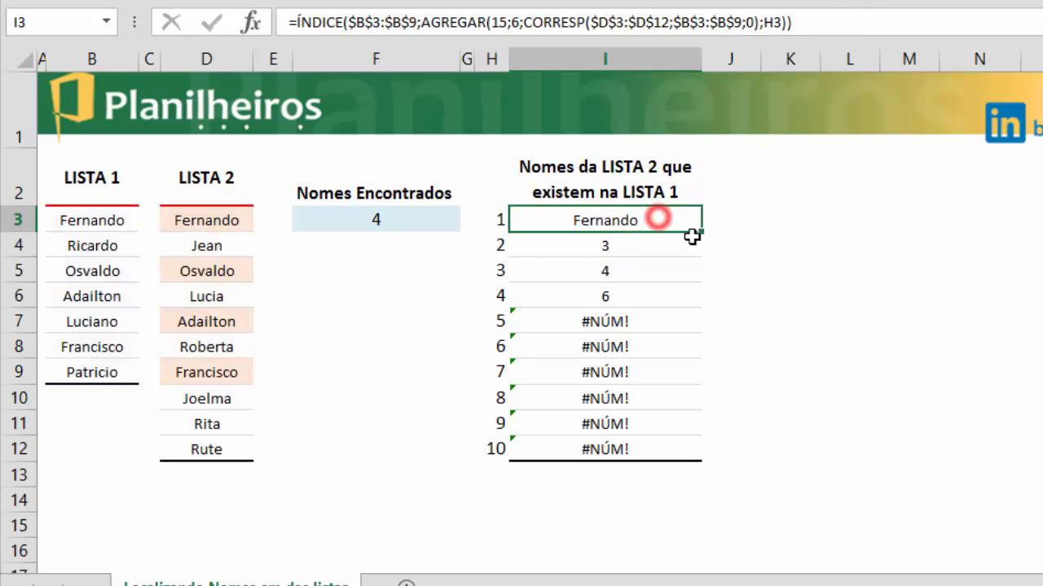
double_click(702, 232)
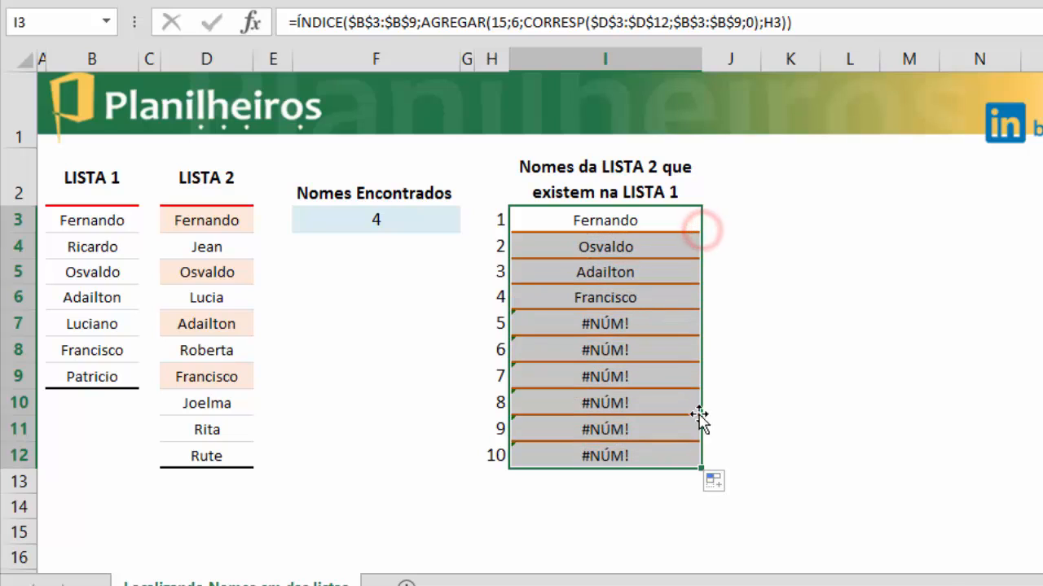
click(713, 481)
click(764, 560)
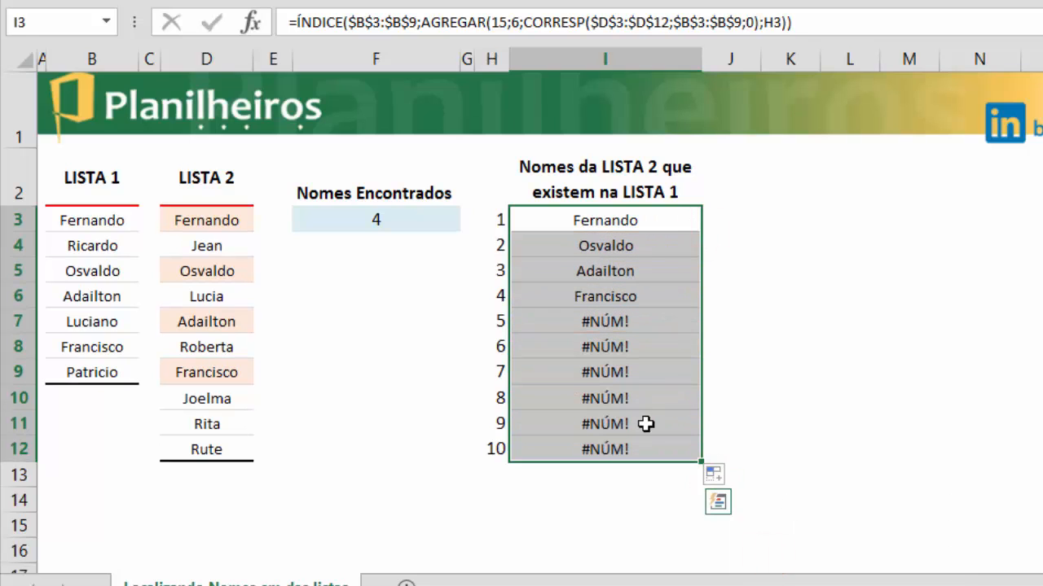
click(812, 291)
Step: Start wrapping the I3 formula in an SE function with H3>$F$3 as the logical test
click(604, 222)
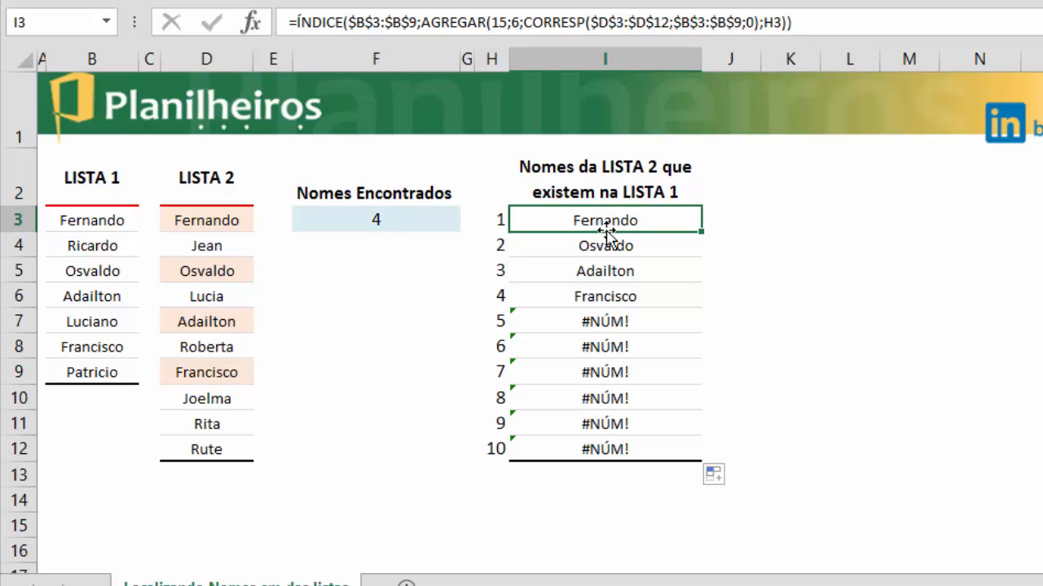
click(299, 20)
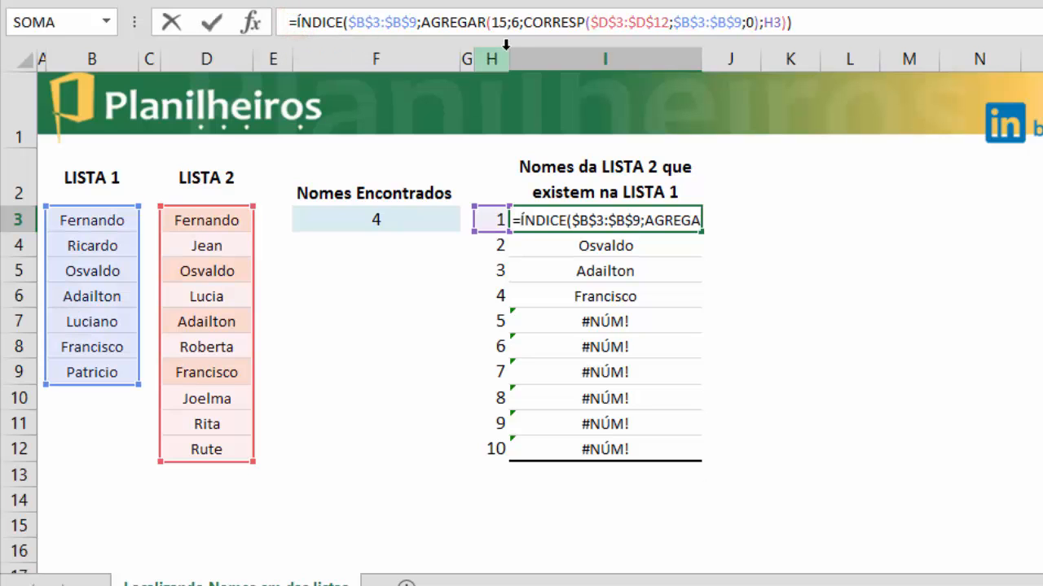
text(SE()
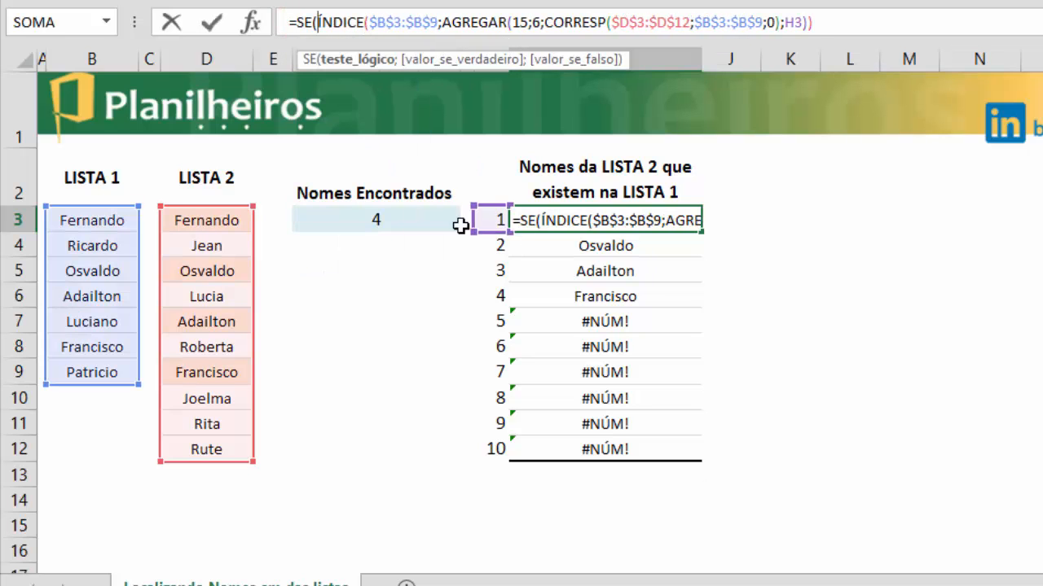
drag(477, 59, 518, 93)
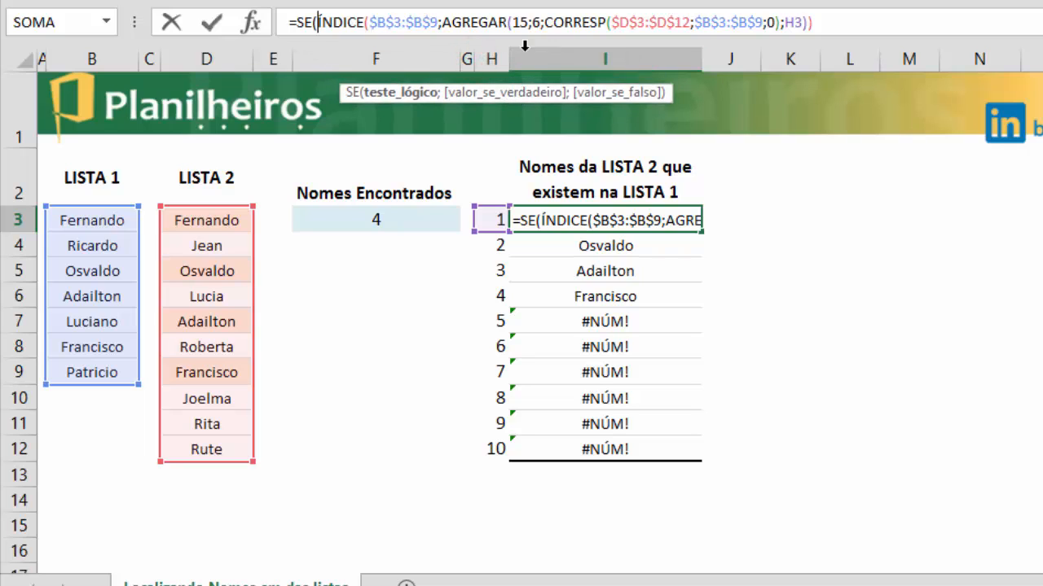
click(500, 218)
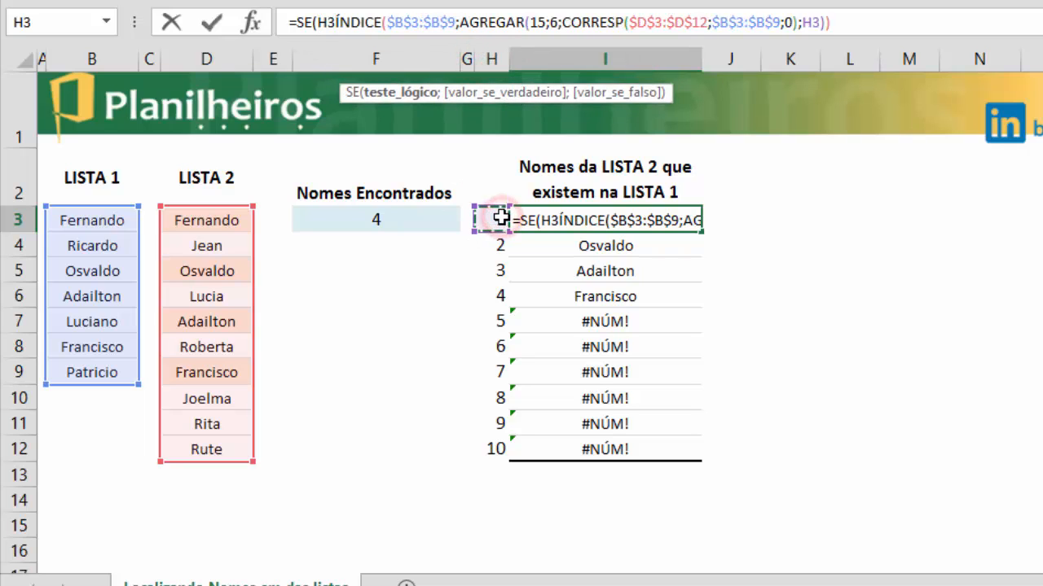
text(>)
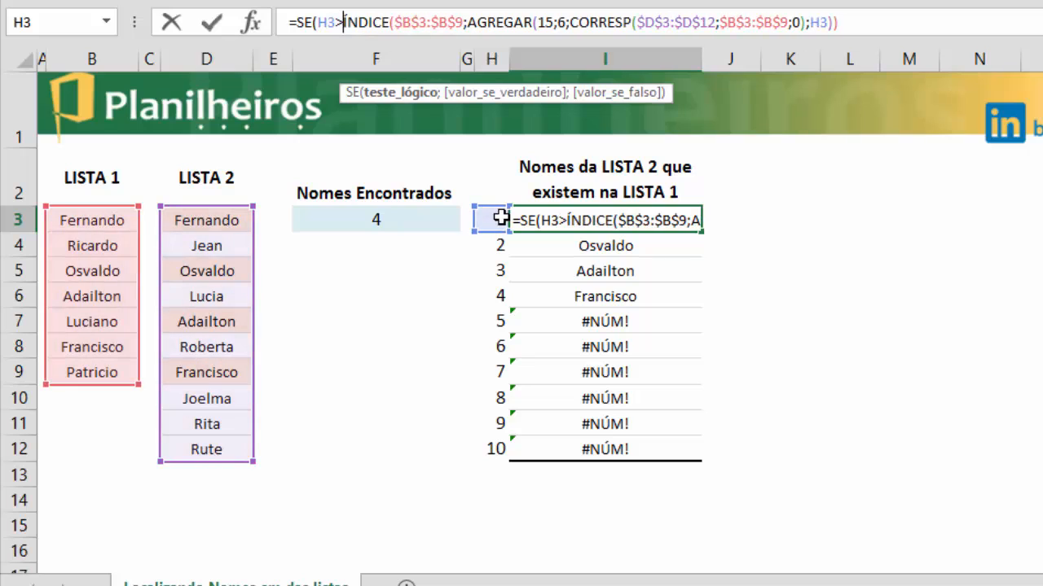
click(391, 215)
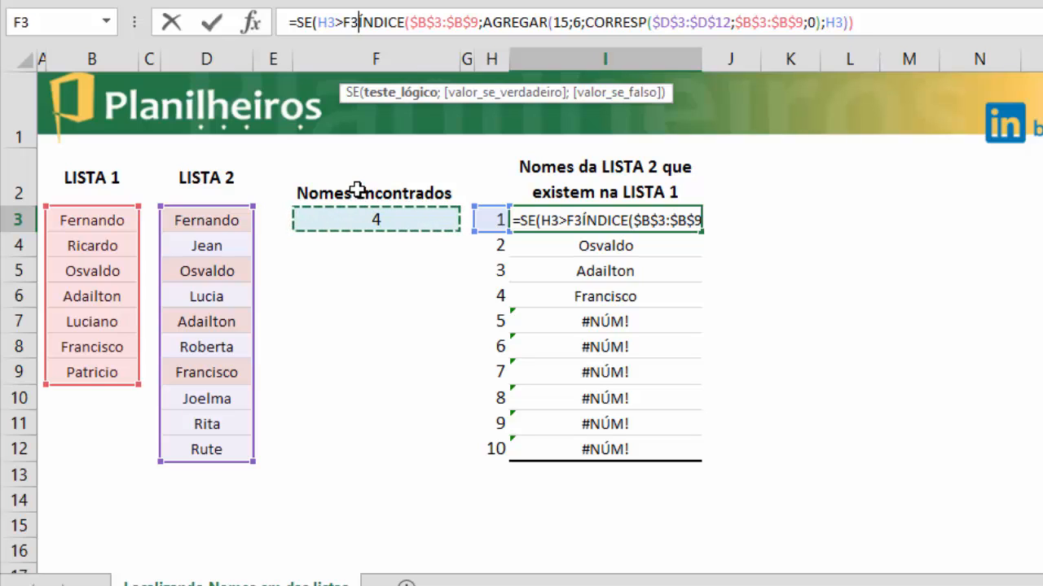
key(F4)
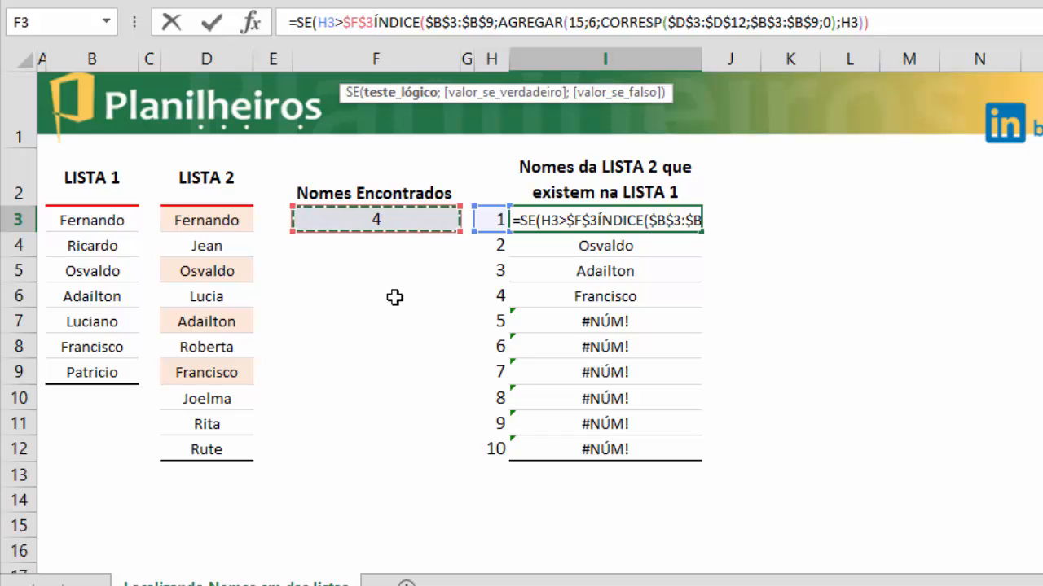
Step: Complete the SE function in I3 with "" as the true value and the ÍNDICE expression as the false value
text(;"")
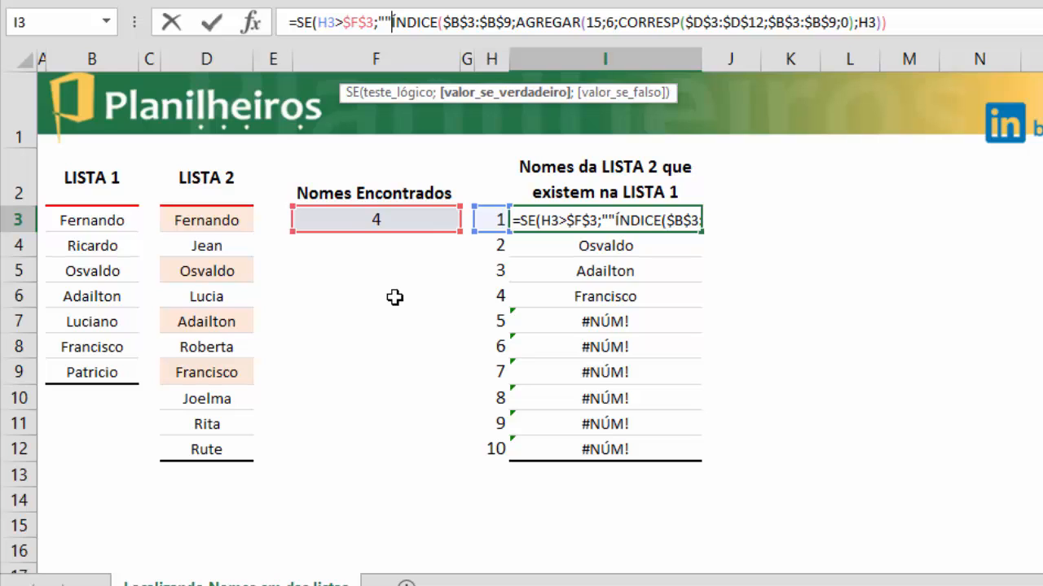
text(;)
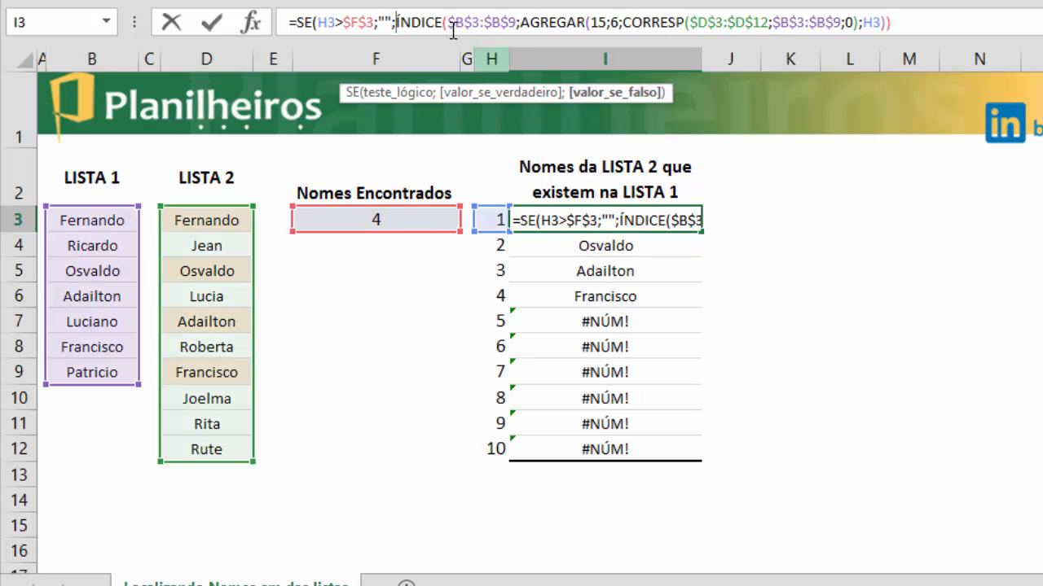
click(1013, 22)
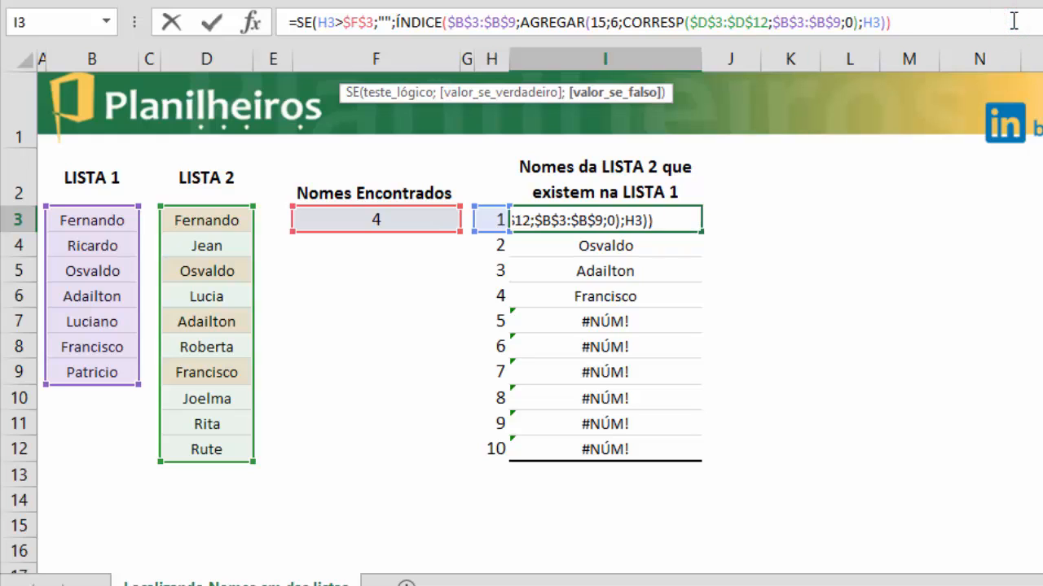
text())
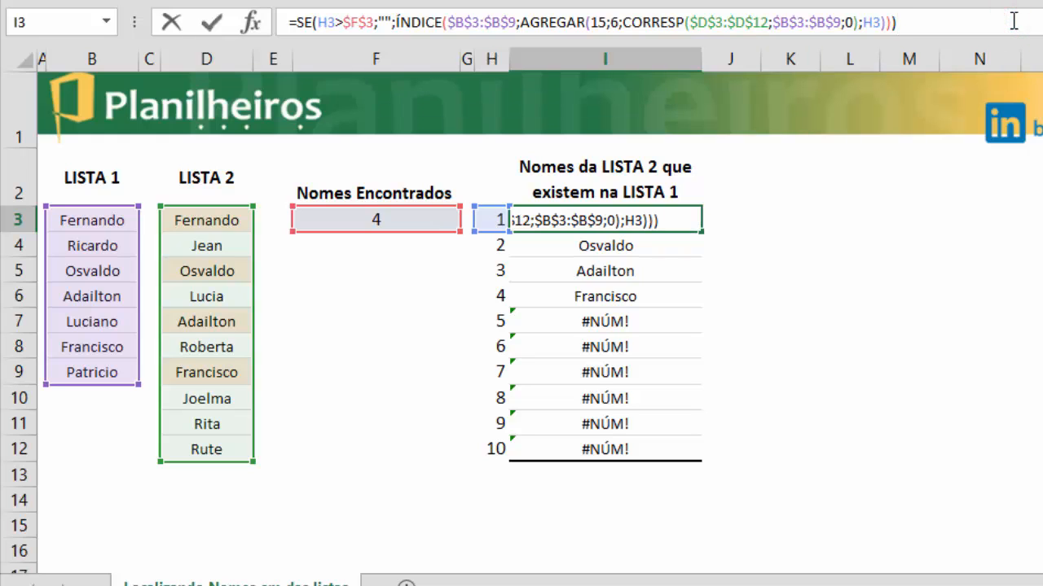
key(Return)
Step: Fill the SE formula from I3 down to I12 without copying the formatting
click(644, 213)
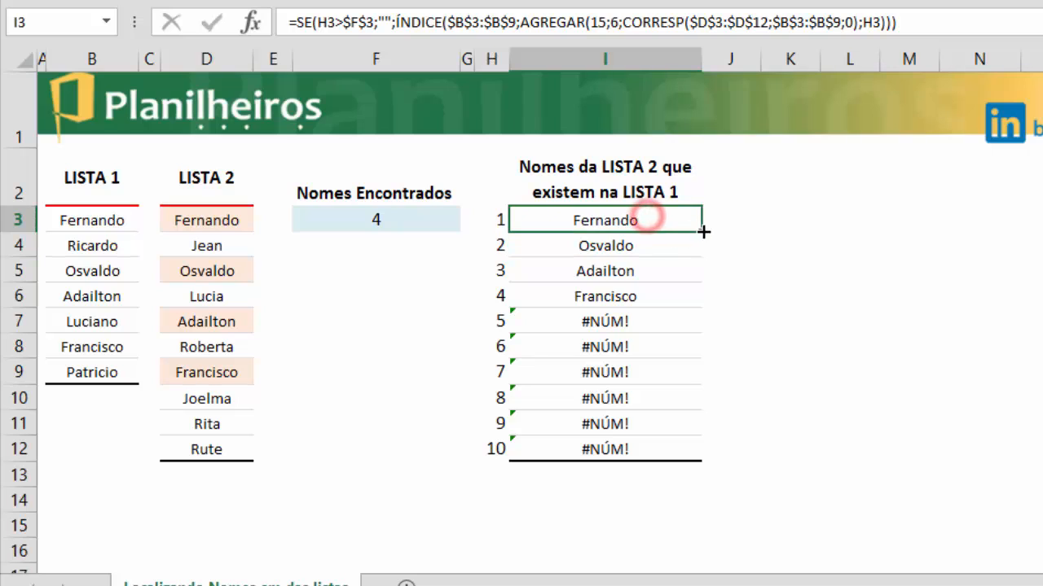
double_click(701, 232)
click(713, 480)
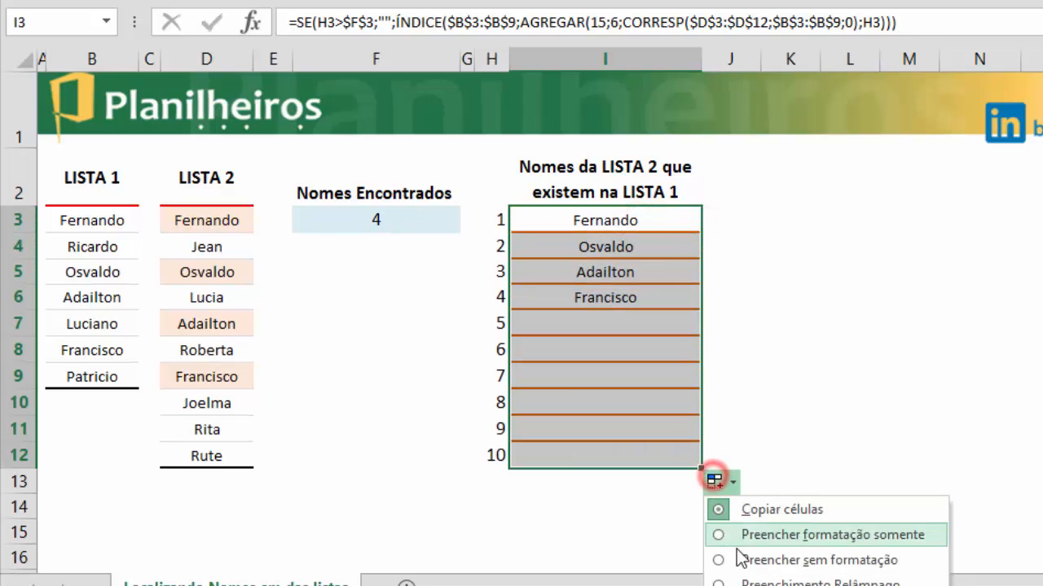
click(739, 558)
click(814, 376)
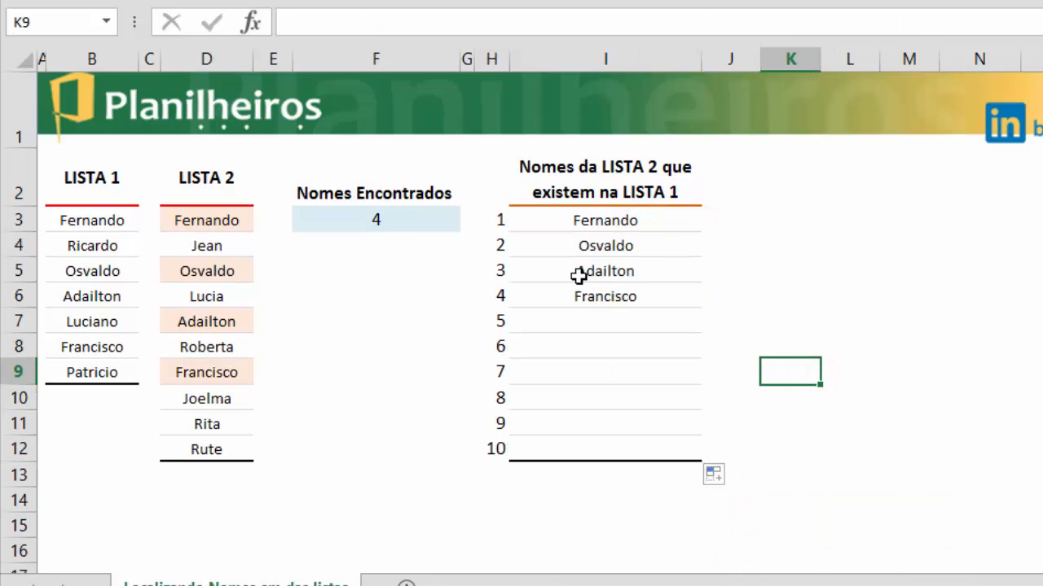
Step: Review the finished formulas in I3 and F3 against the two name lists
click(372, 396)
click(636, 223)
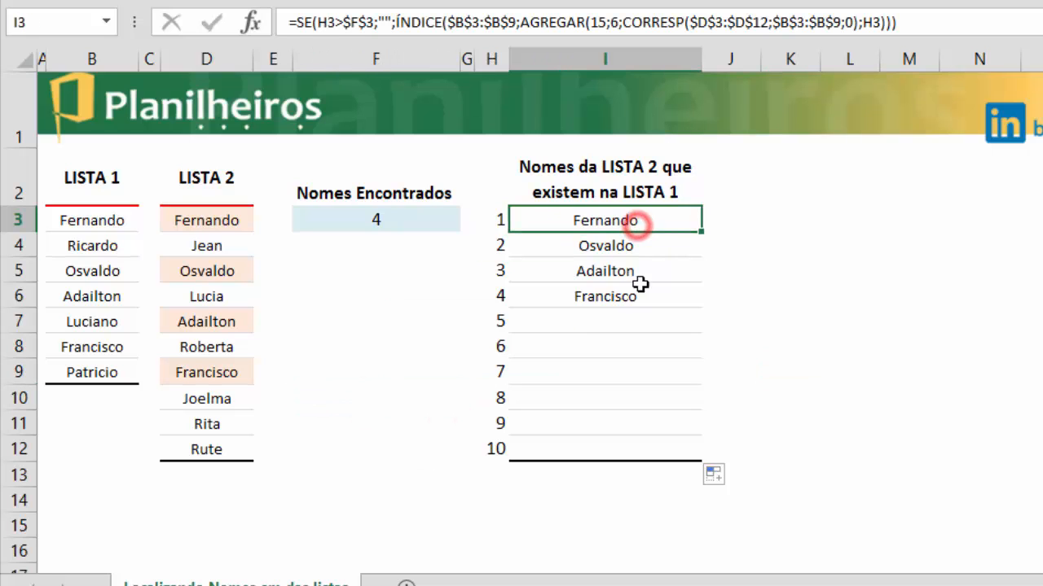
click(408, 318)
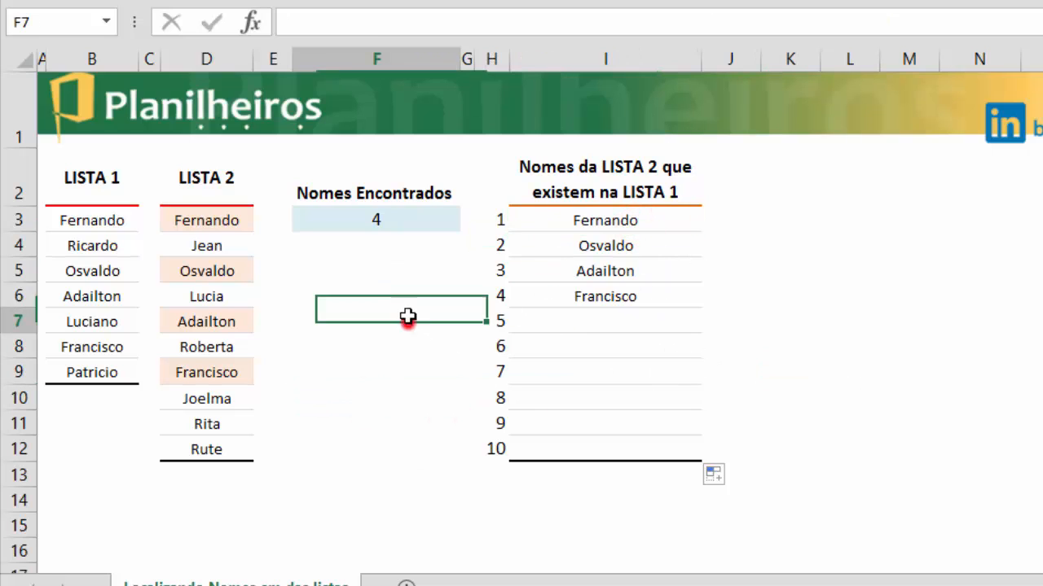
click(343, 218)
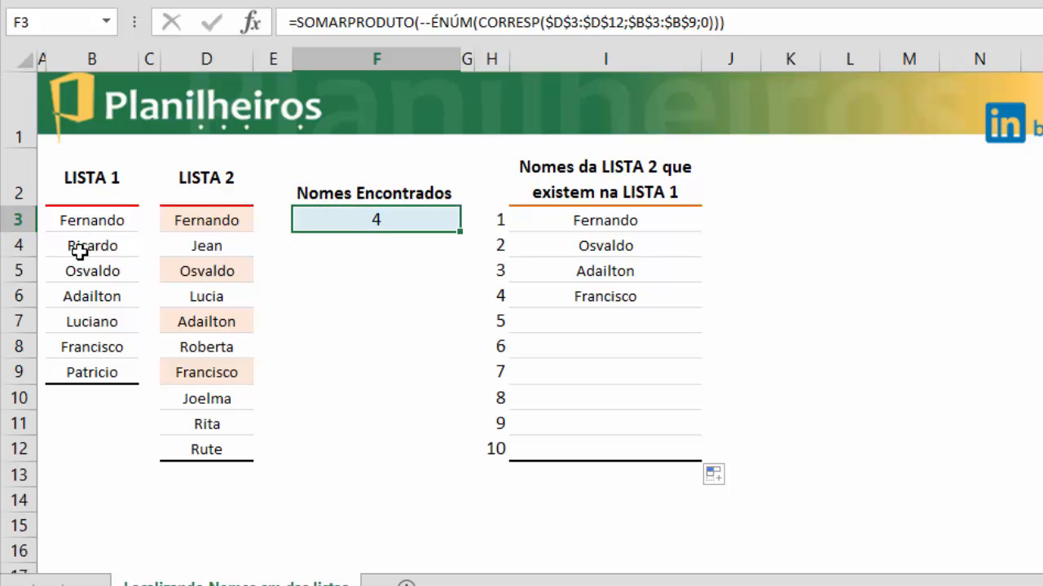
click(577, 221)
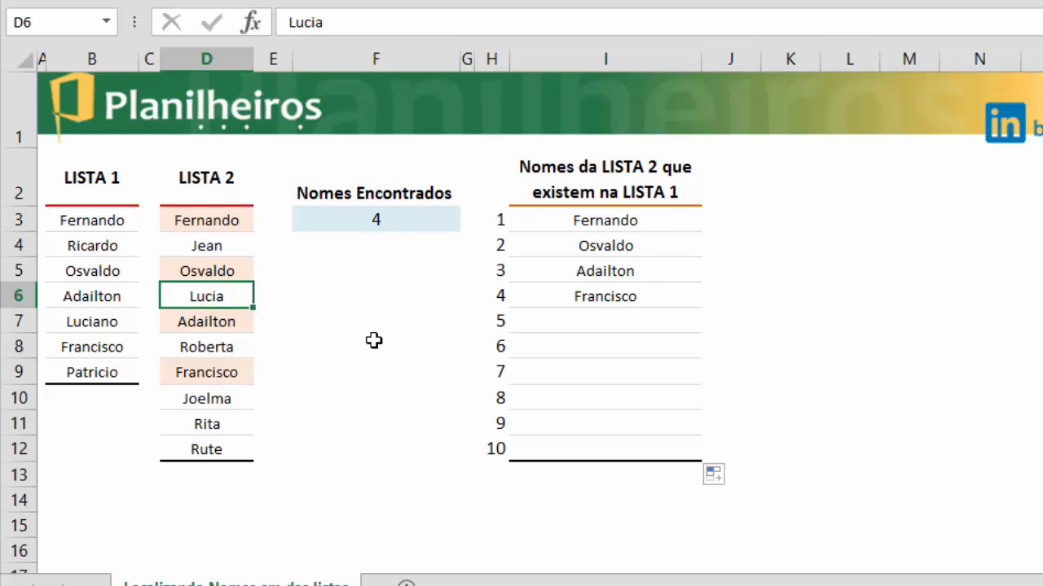
Step: Test the formulas by replacing the LISTA 2 entries in D6 and D4 with the LISTA 1 names from B9 and B4
text(Patricio)
key(Return)
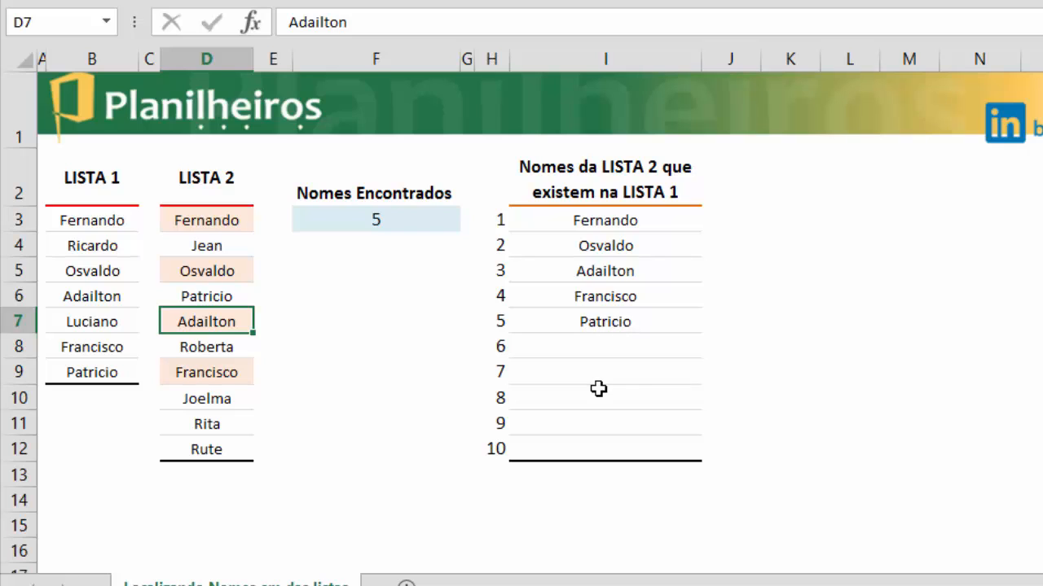
click(208, 251)
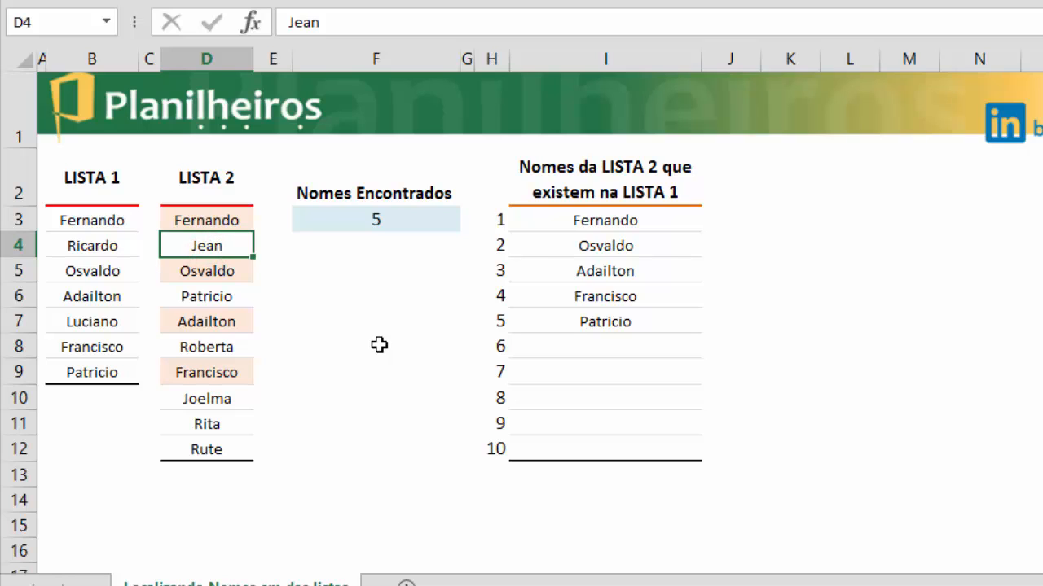
text(Ricardo)
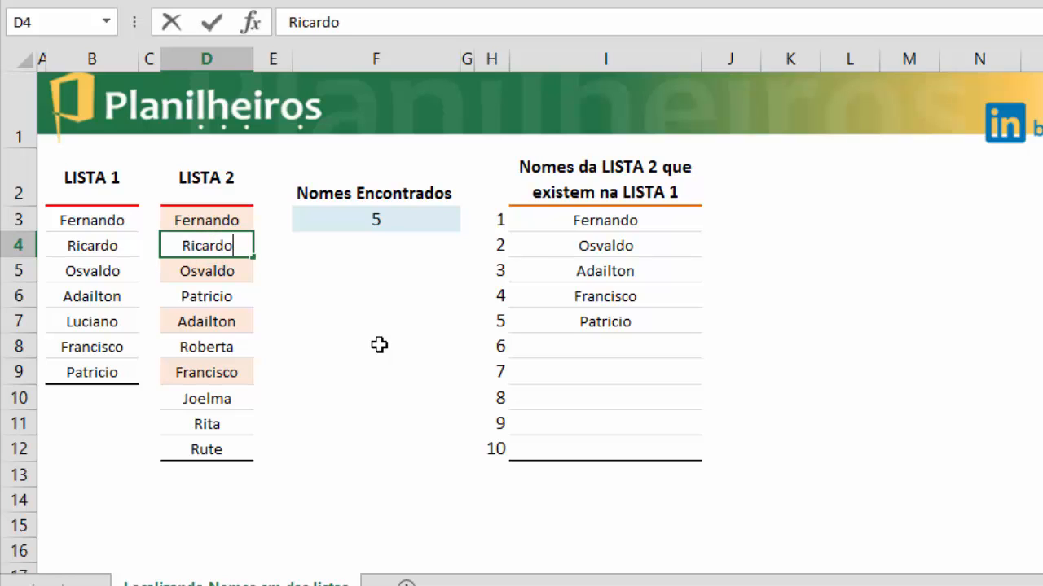
key(Return)
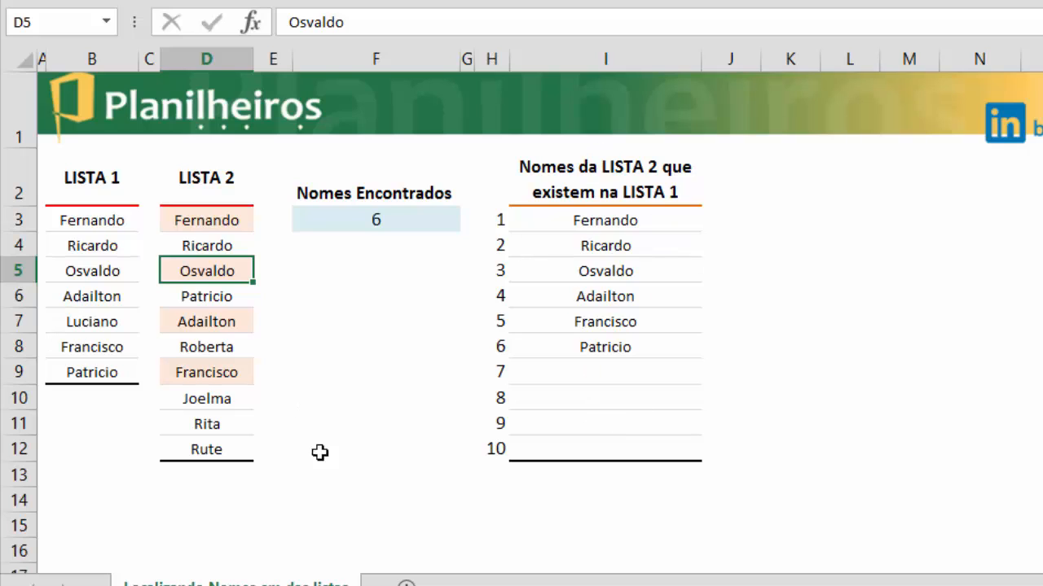
Step: Clear the LISTA 2 names in D5:D7 to test the formulas with missing entries
click(333, 366)
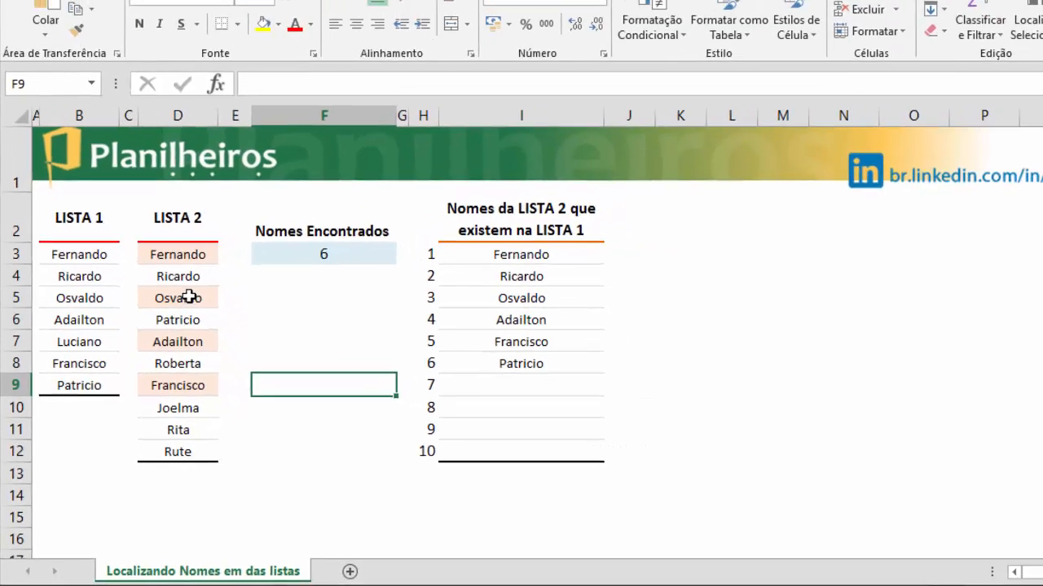
drag(183, 268, 226, 323)
key(Delete)
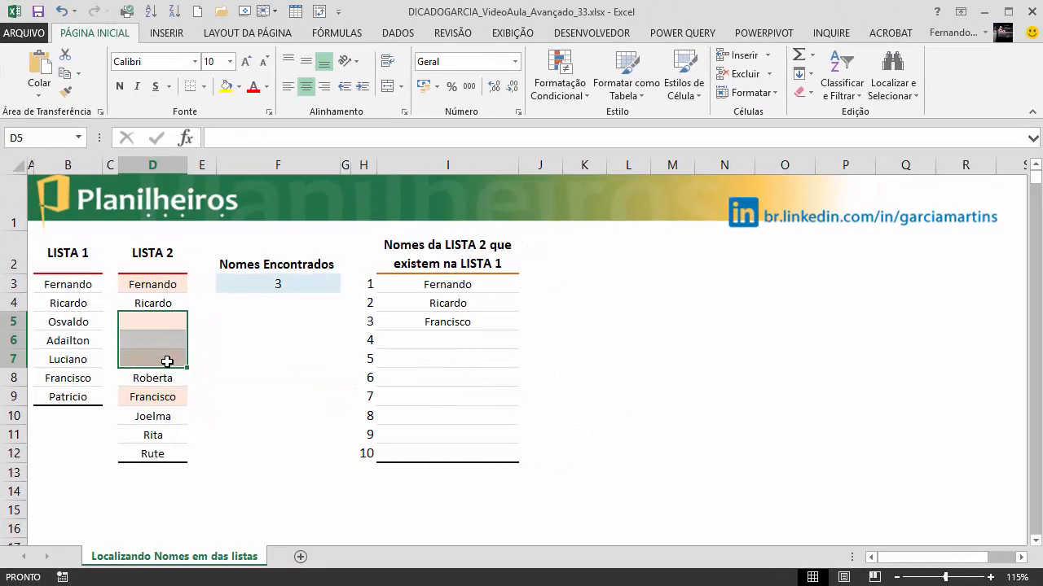